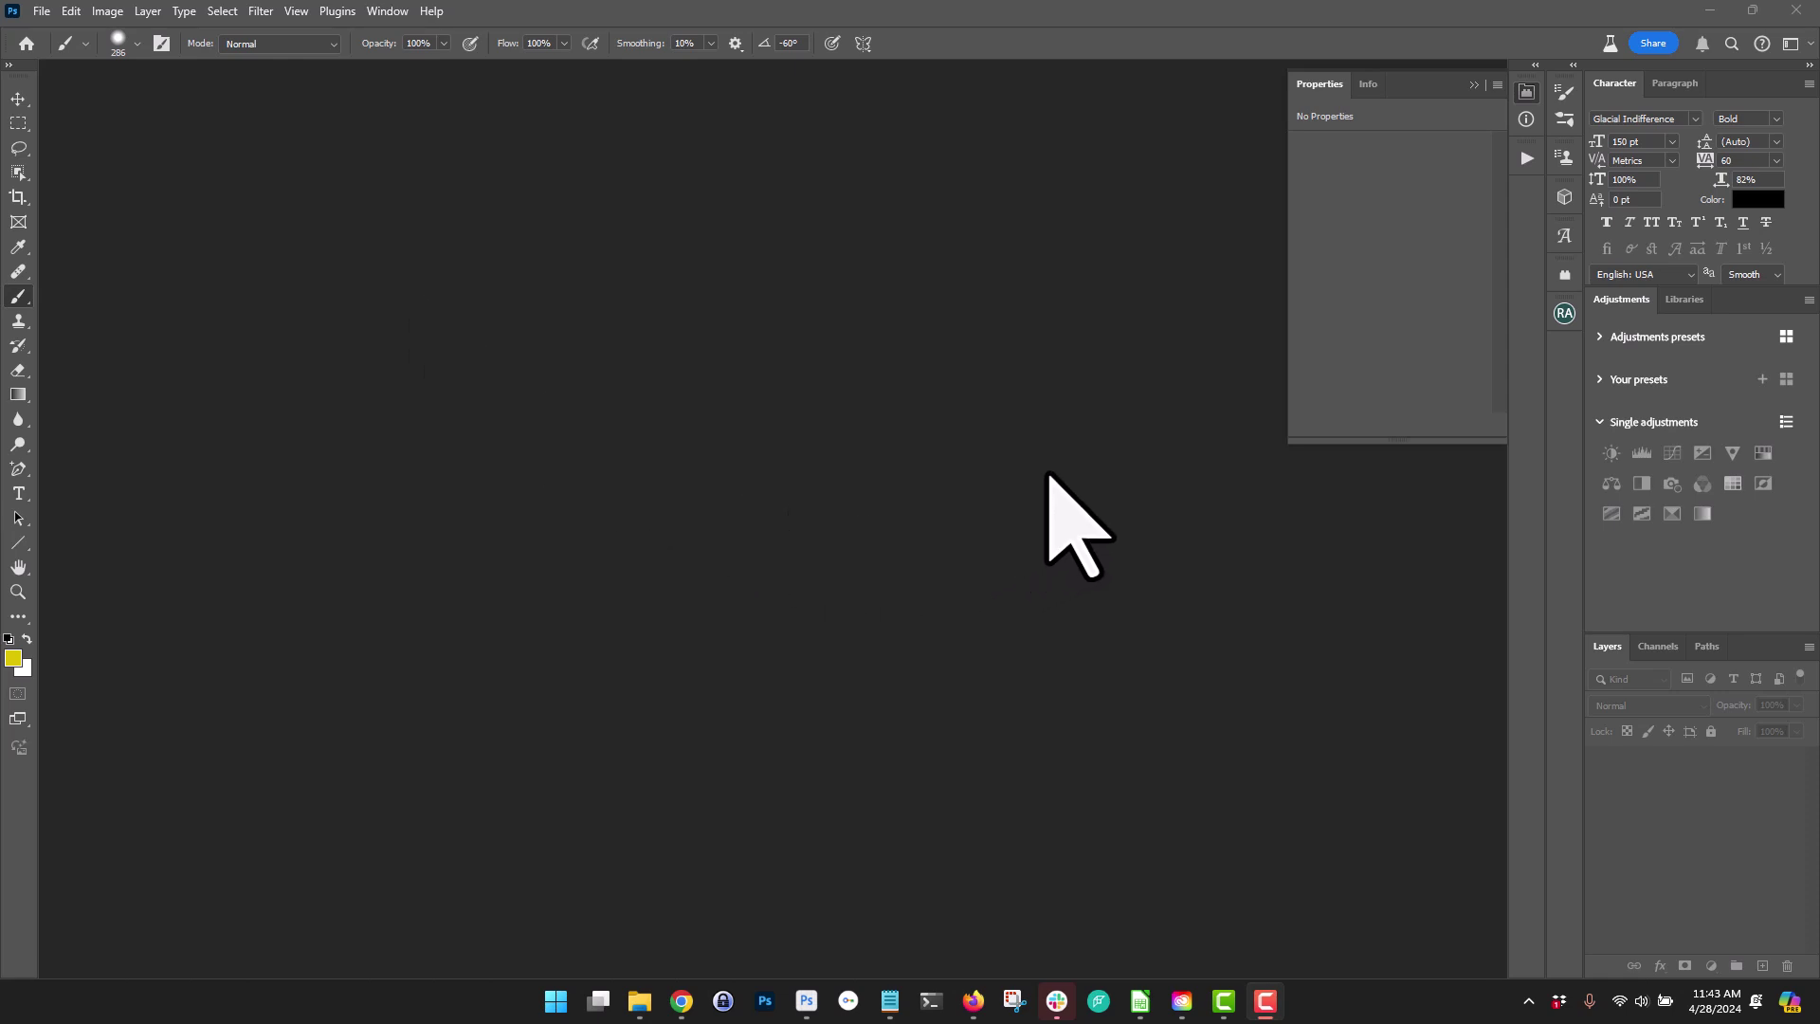
Step: Check the Photoshop version details from the Help menu, then dismiss them
click(427, 14)
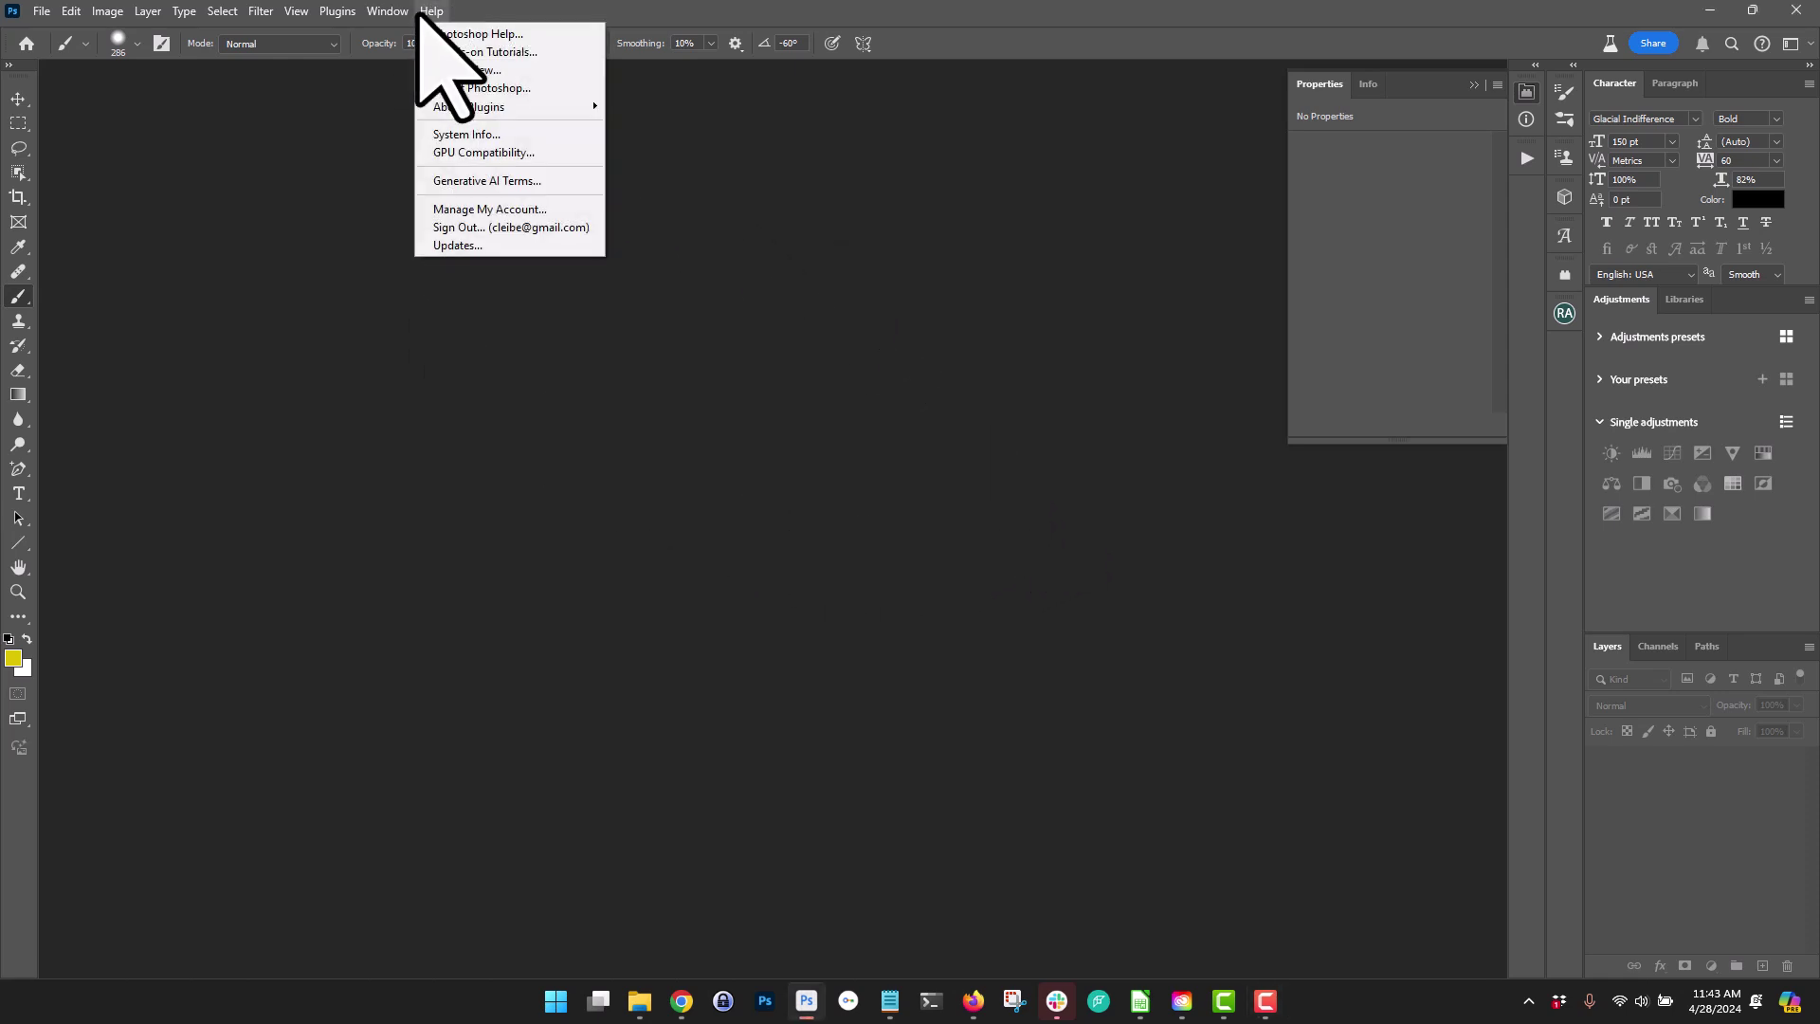
click(481, 87)
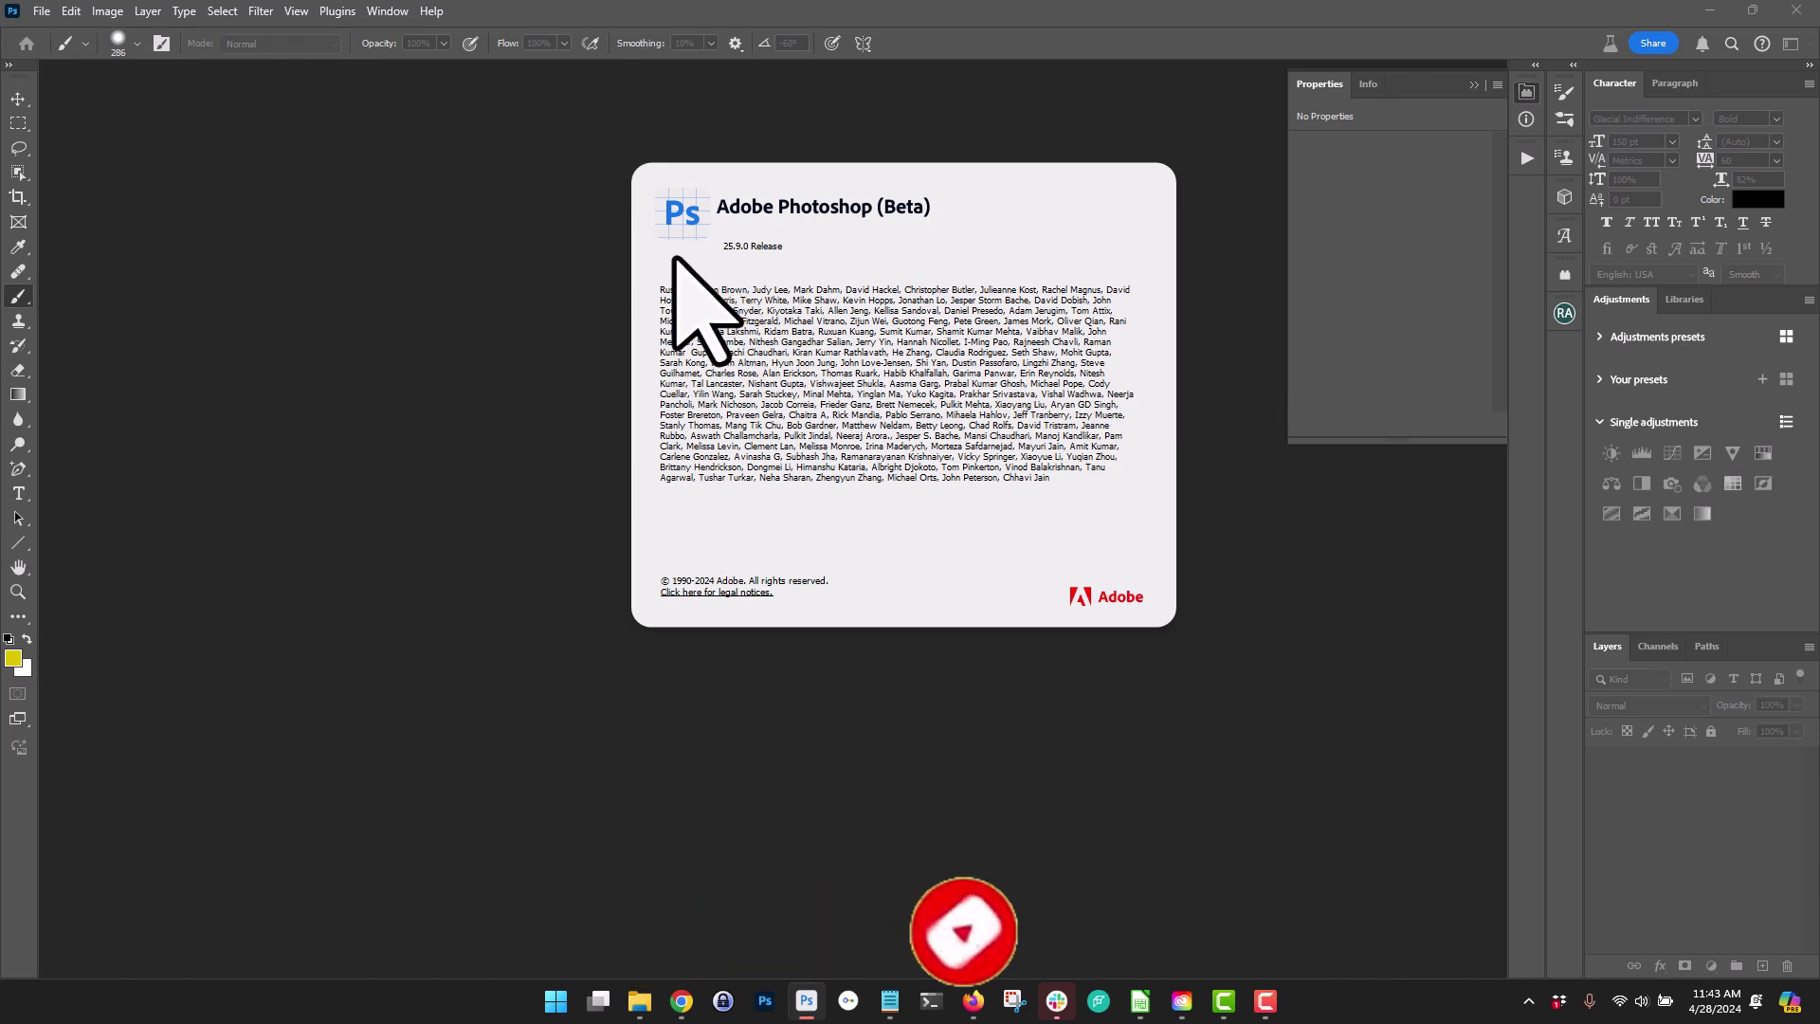
click(1223, 311)
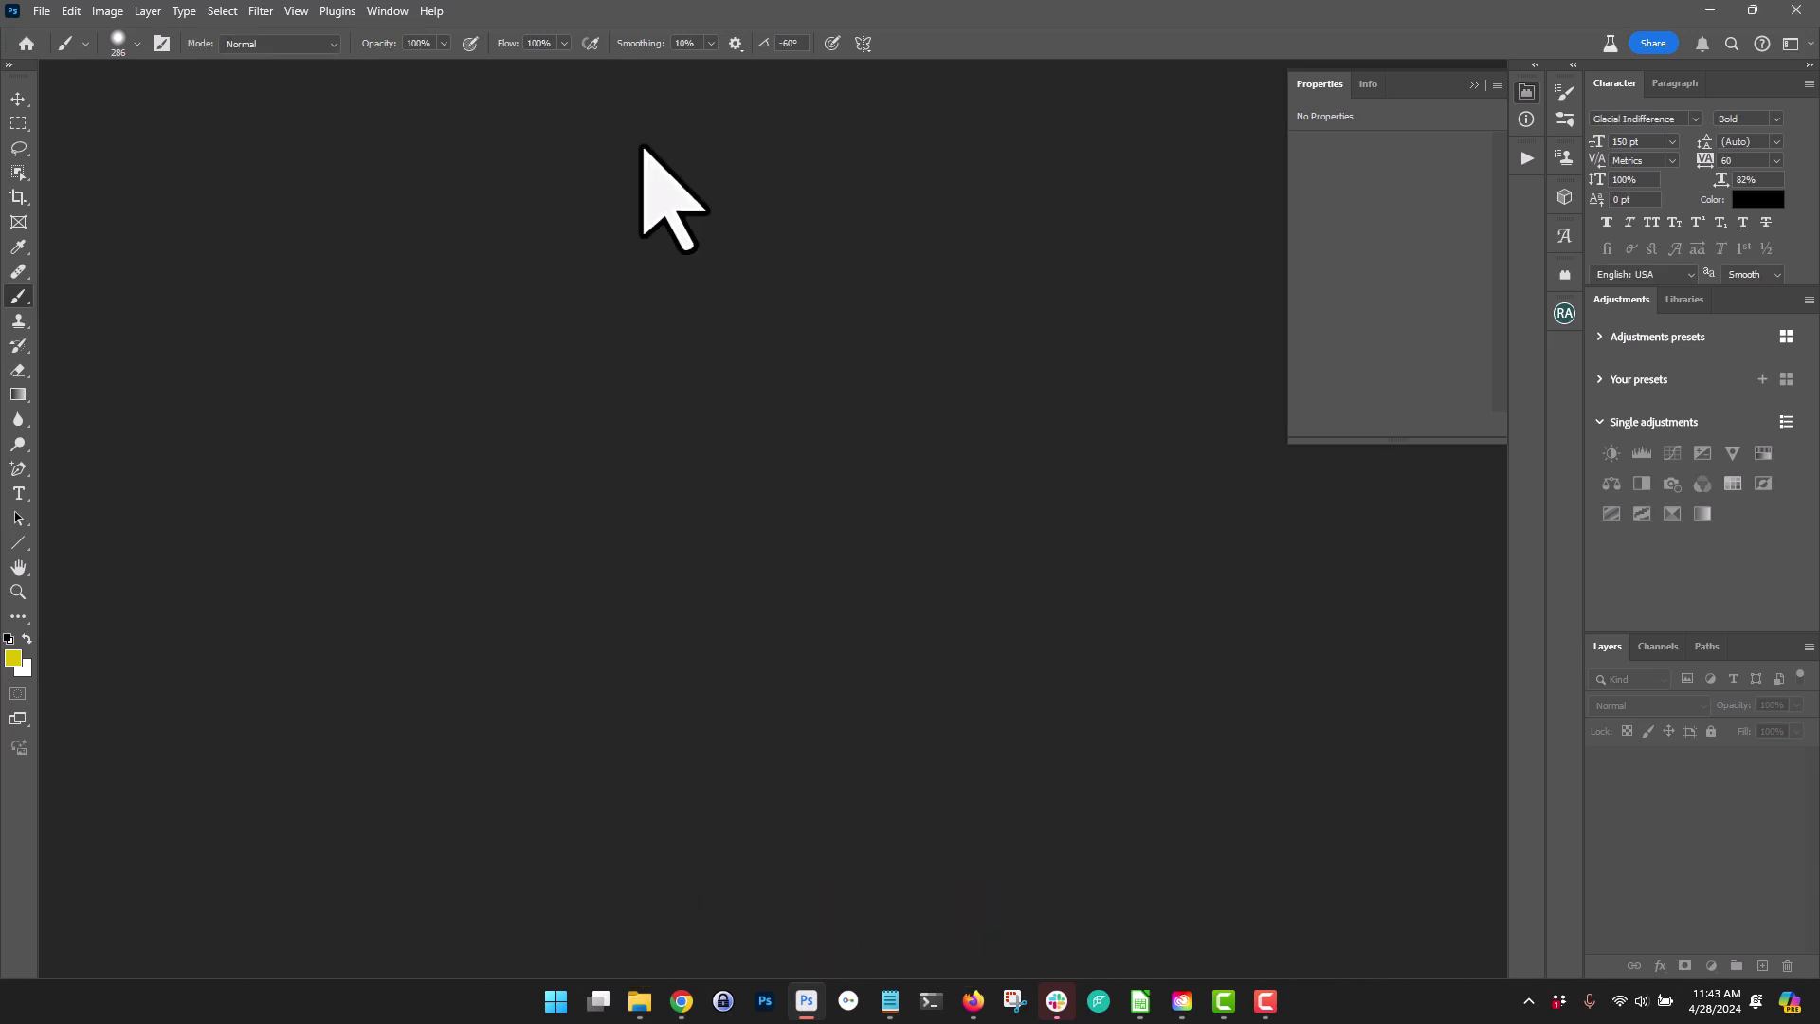
click(431, 11)
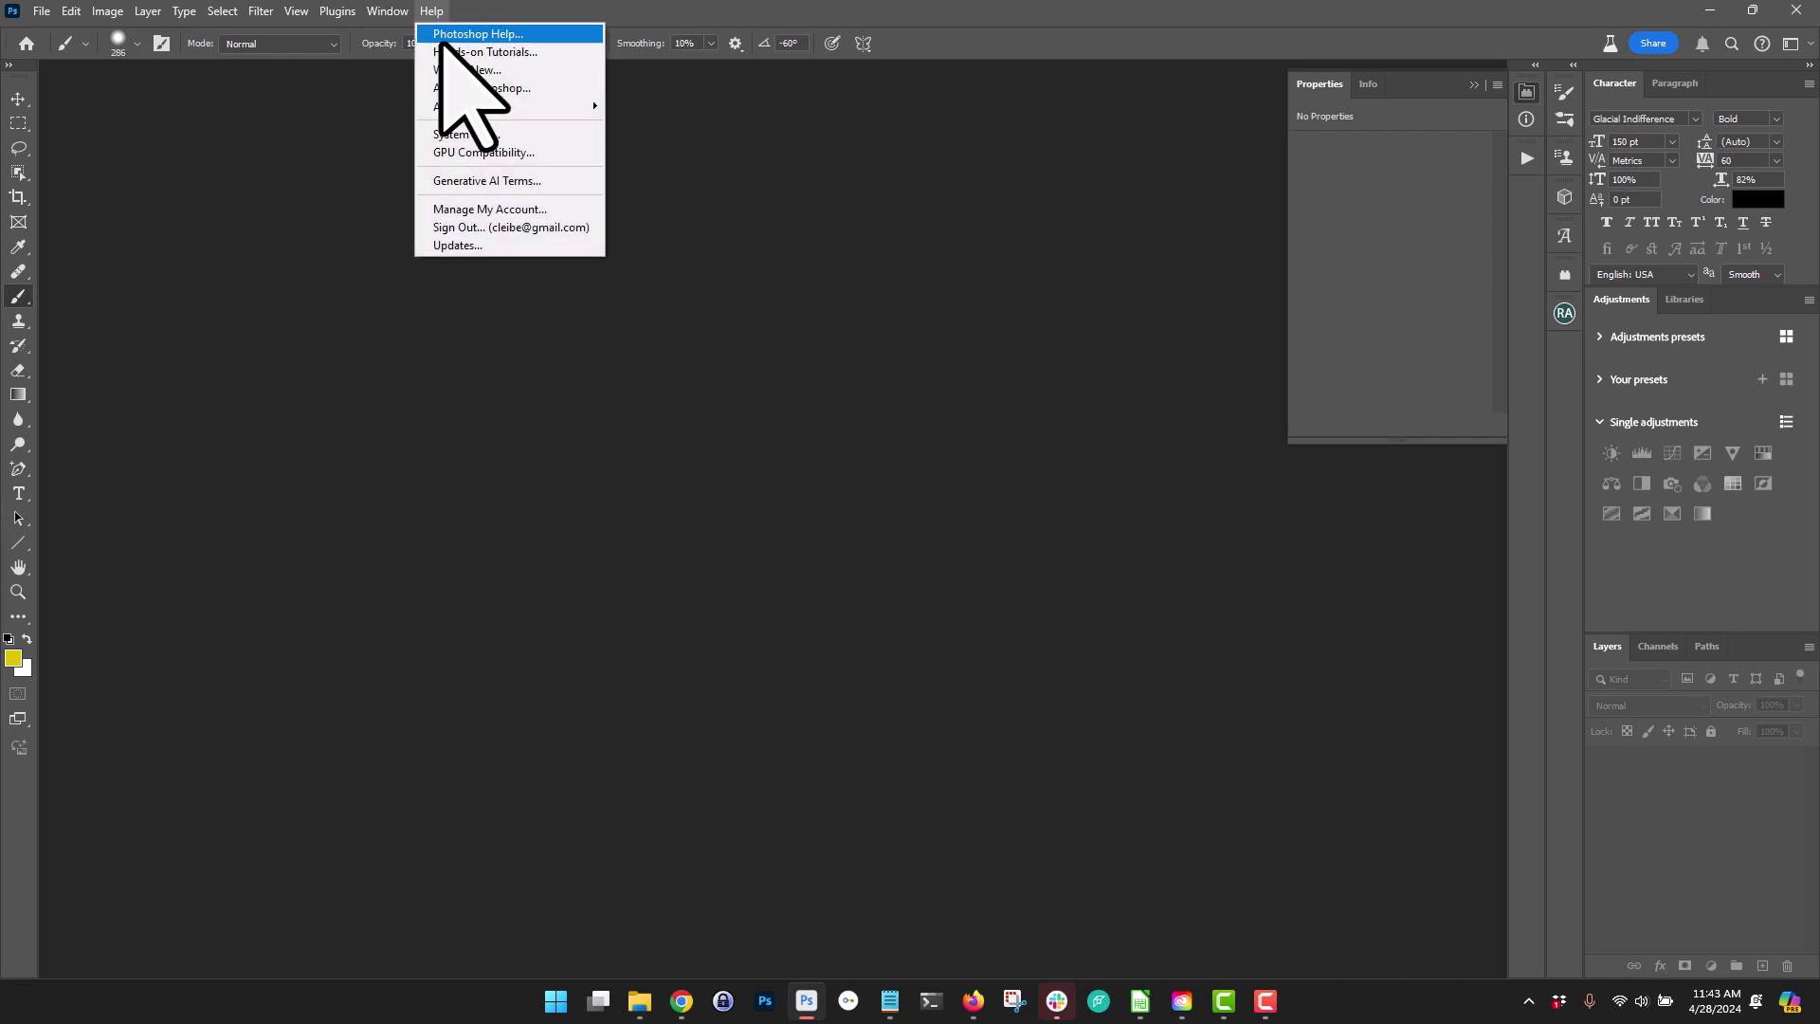
click(830, 325)
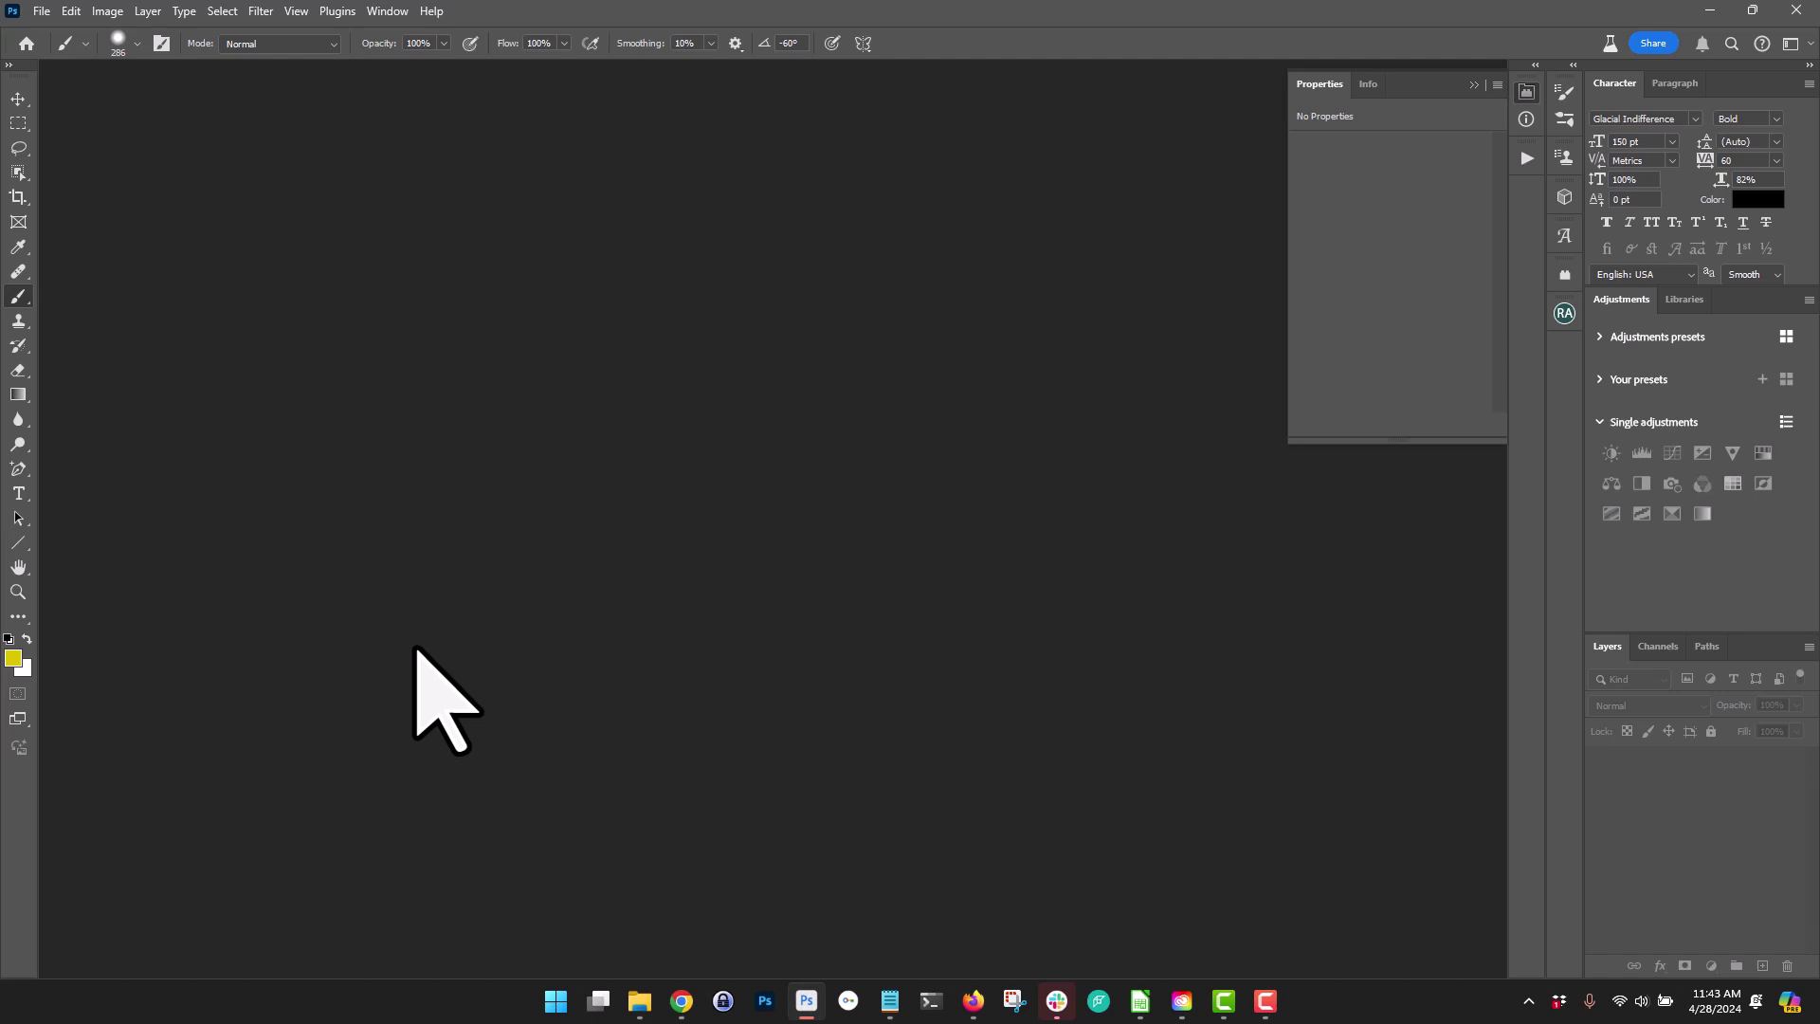
Step: Create a new 3000 × 2500 px document
key(ctrl+n)
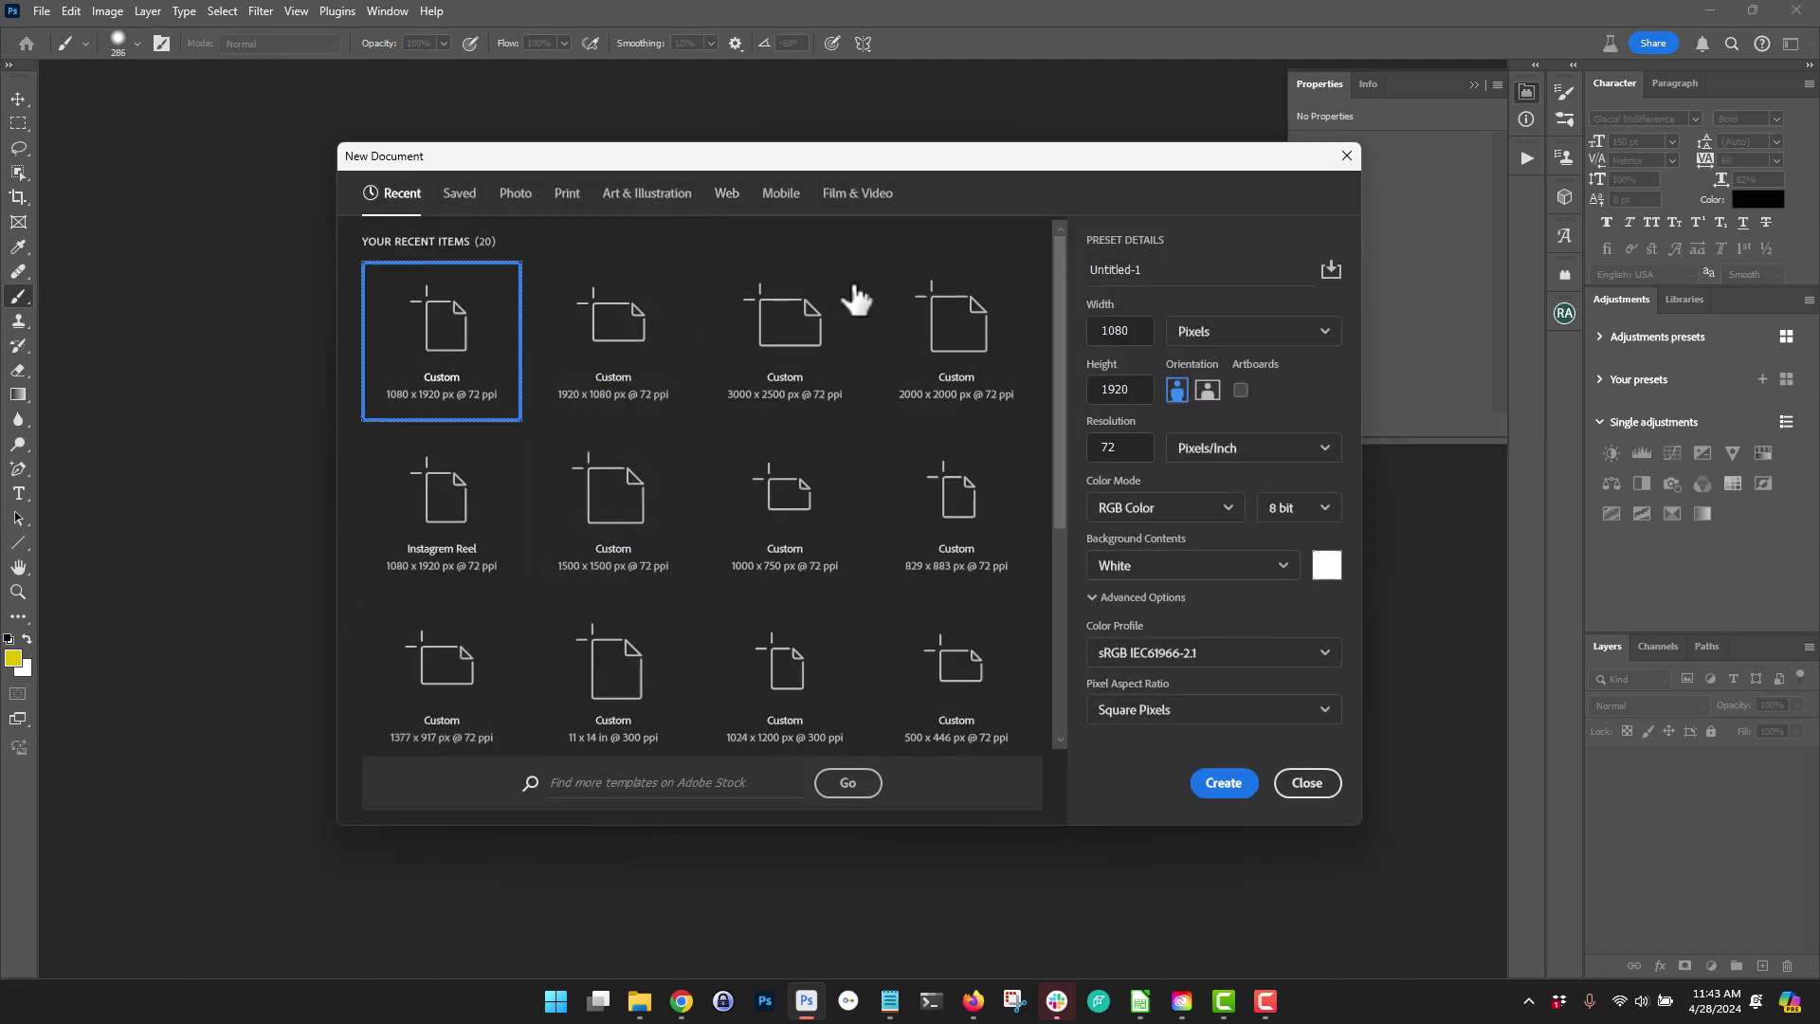
double_click(1128, 332)
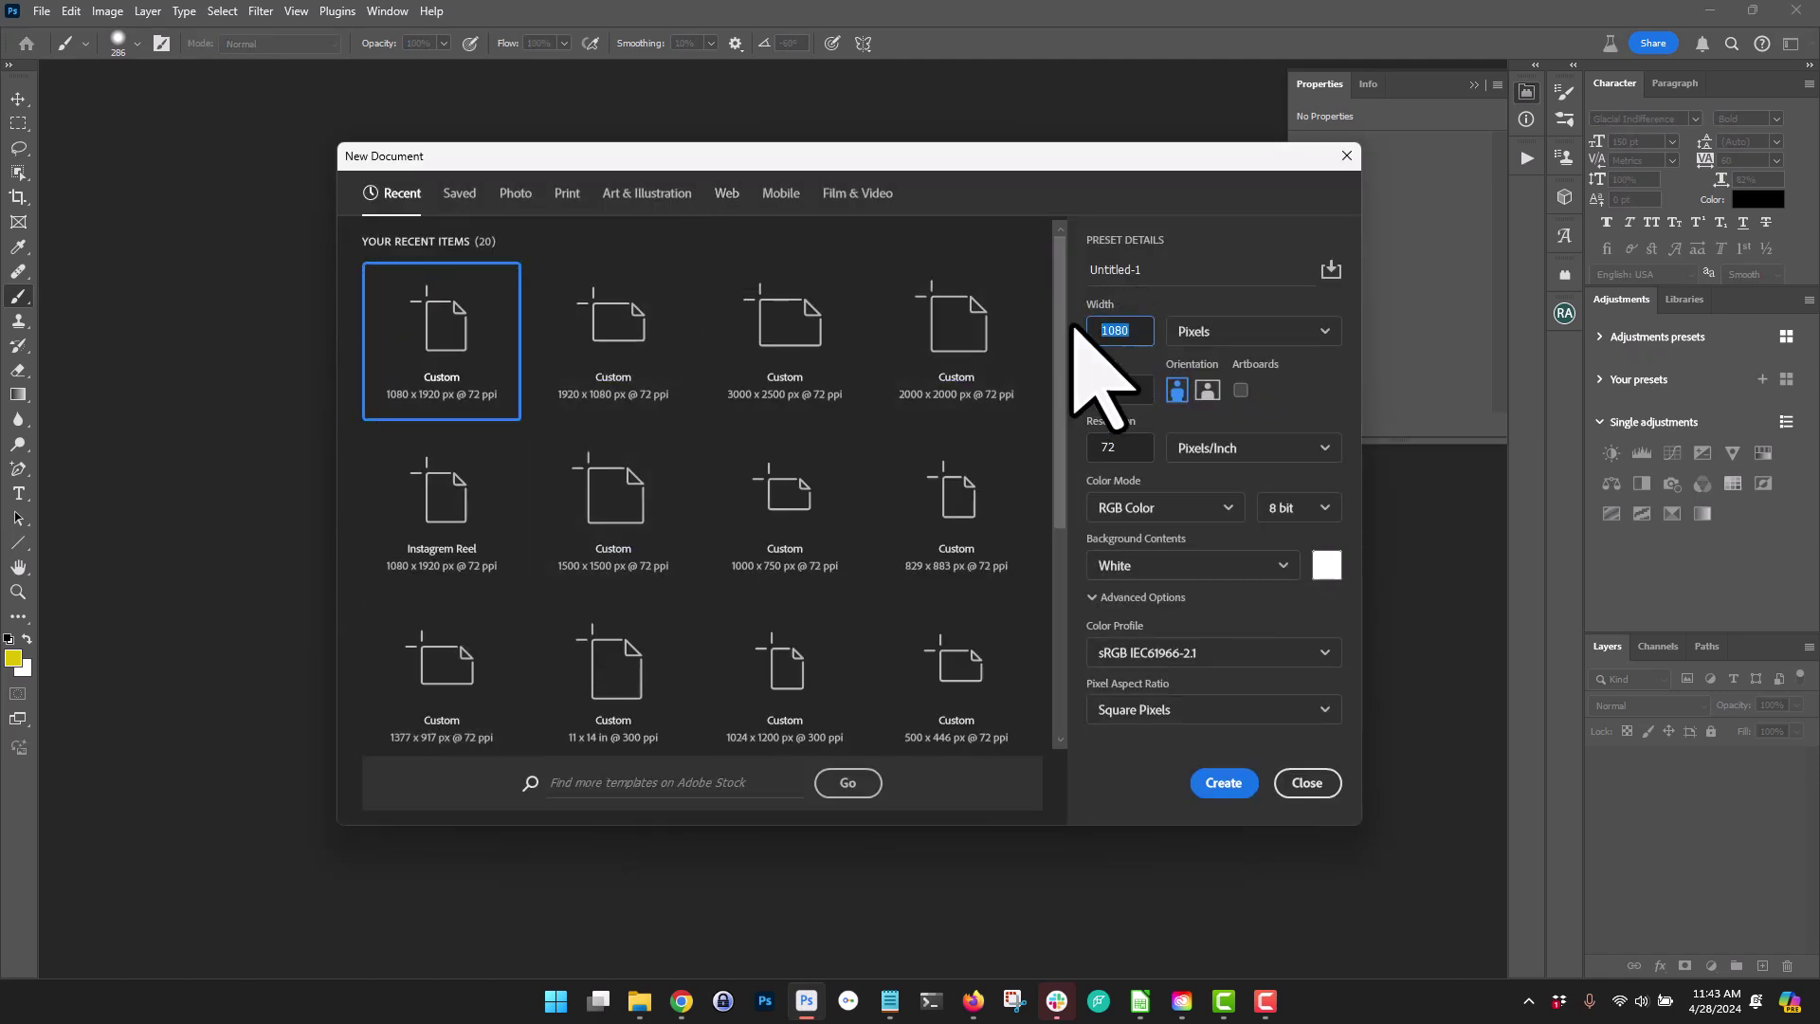
text(3000)
key(Tab)
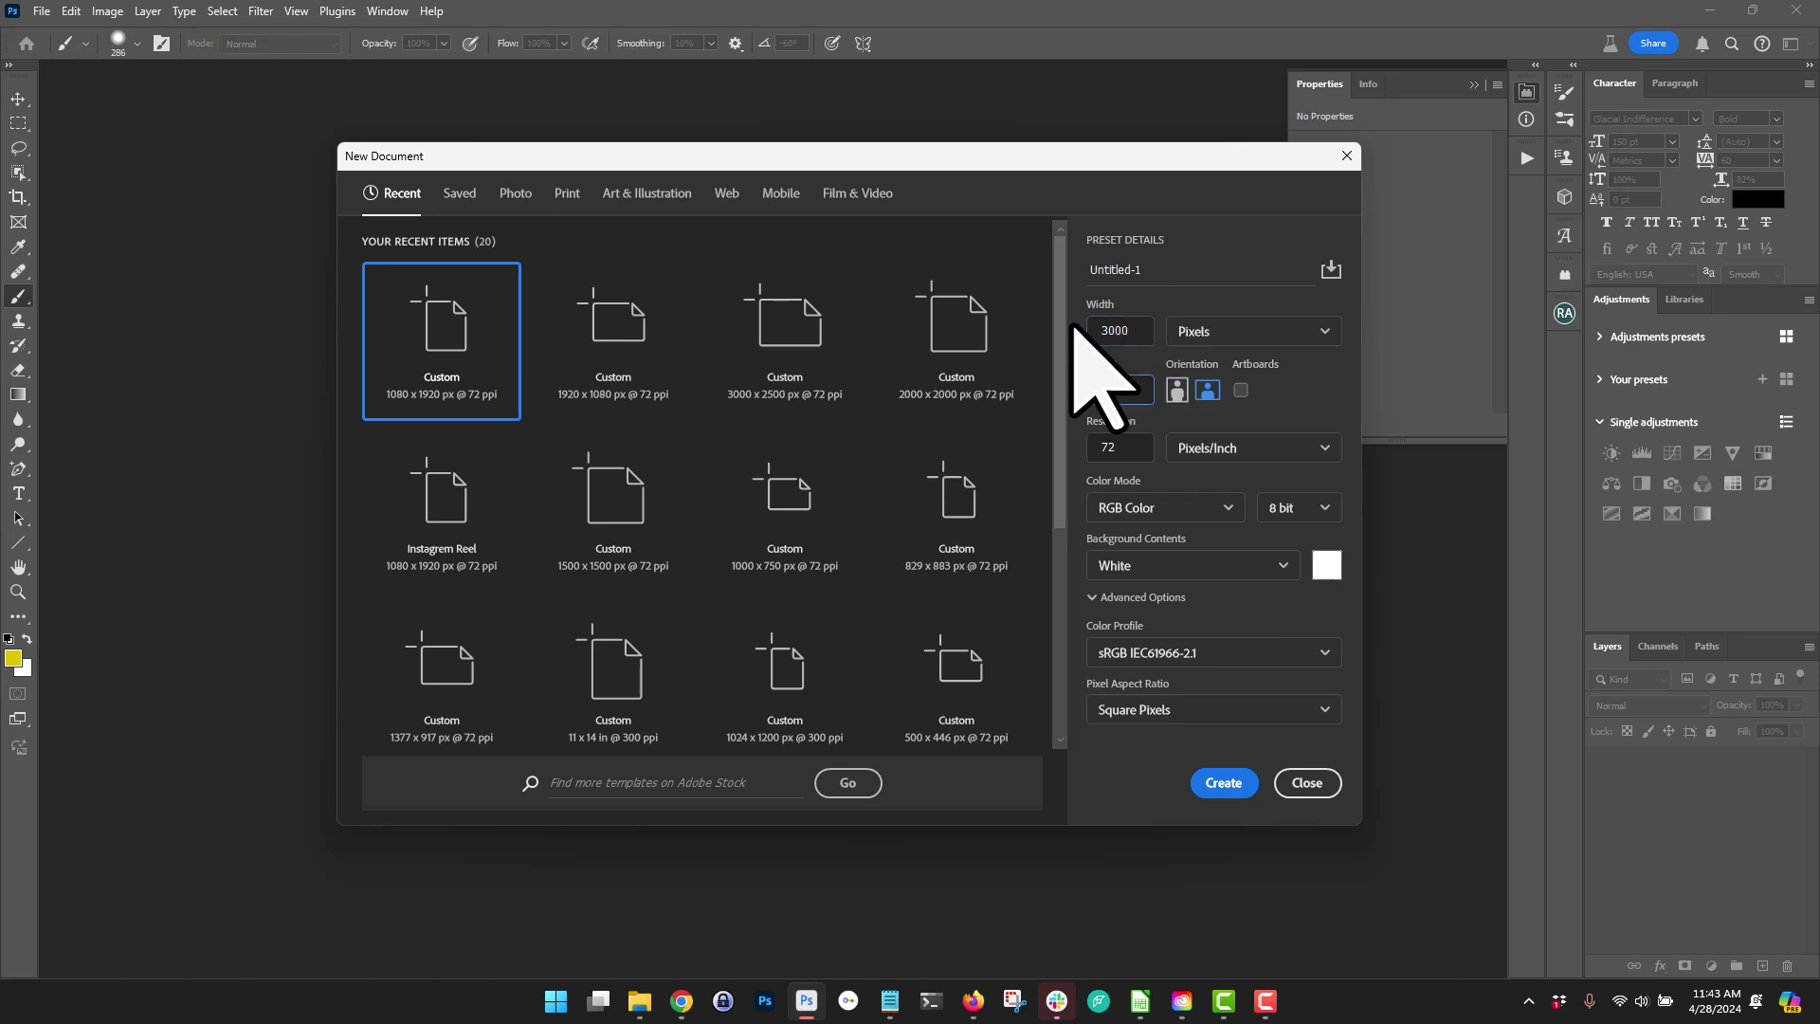
text(2500)
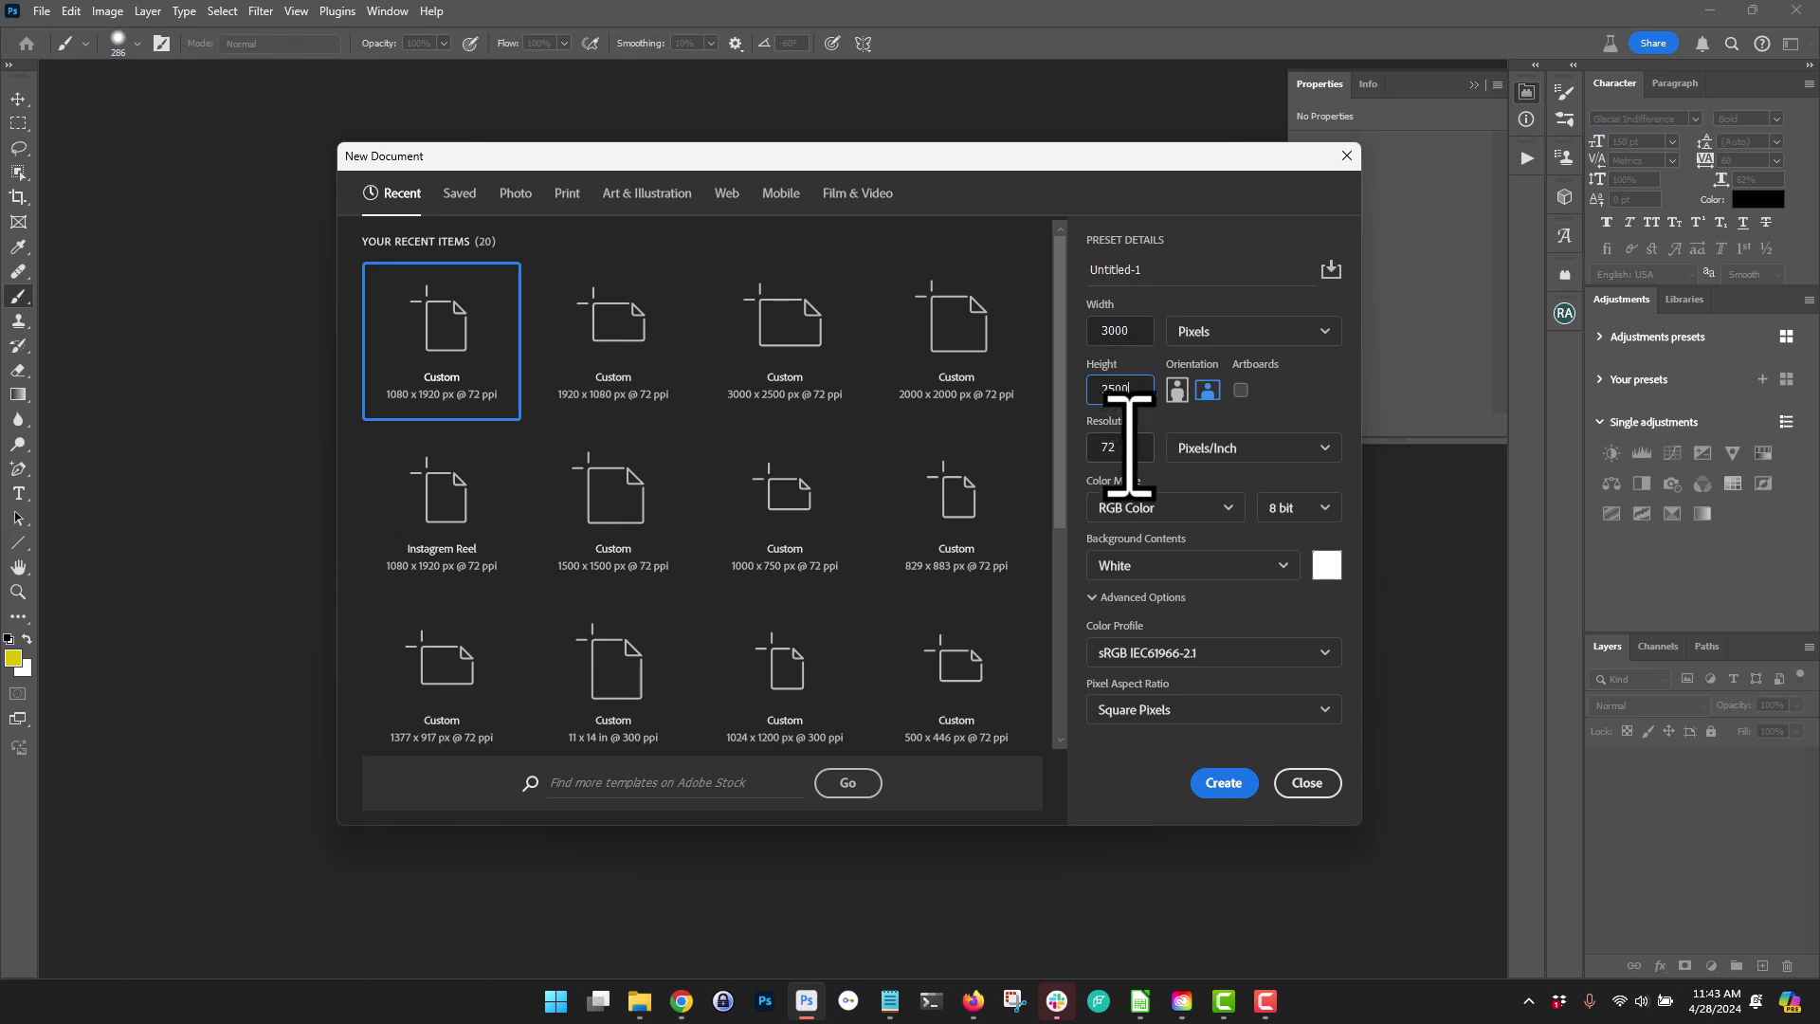
click(1217, 785)
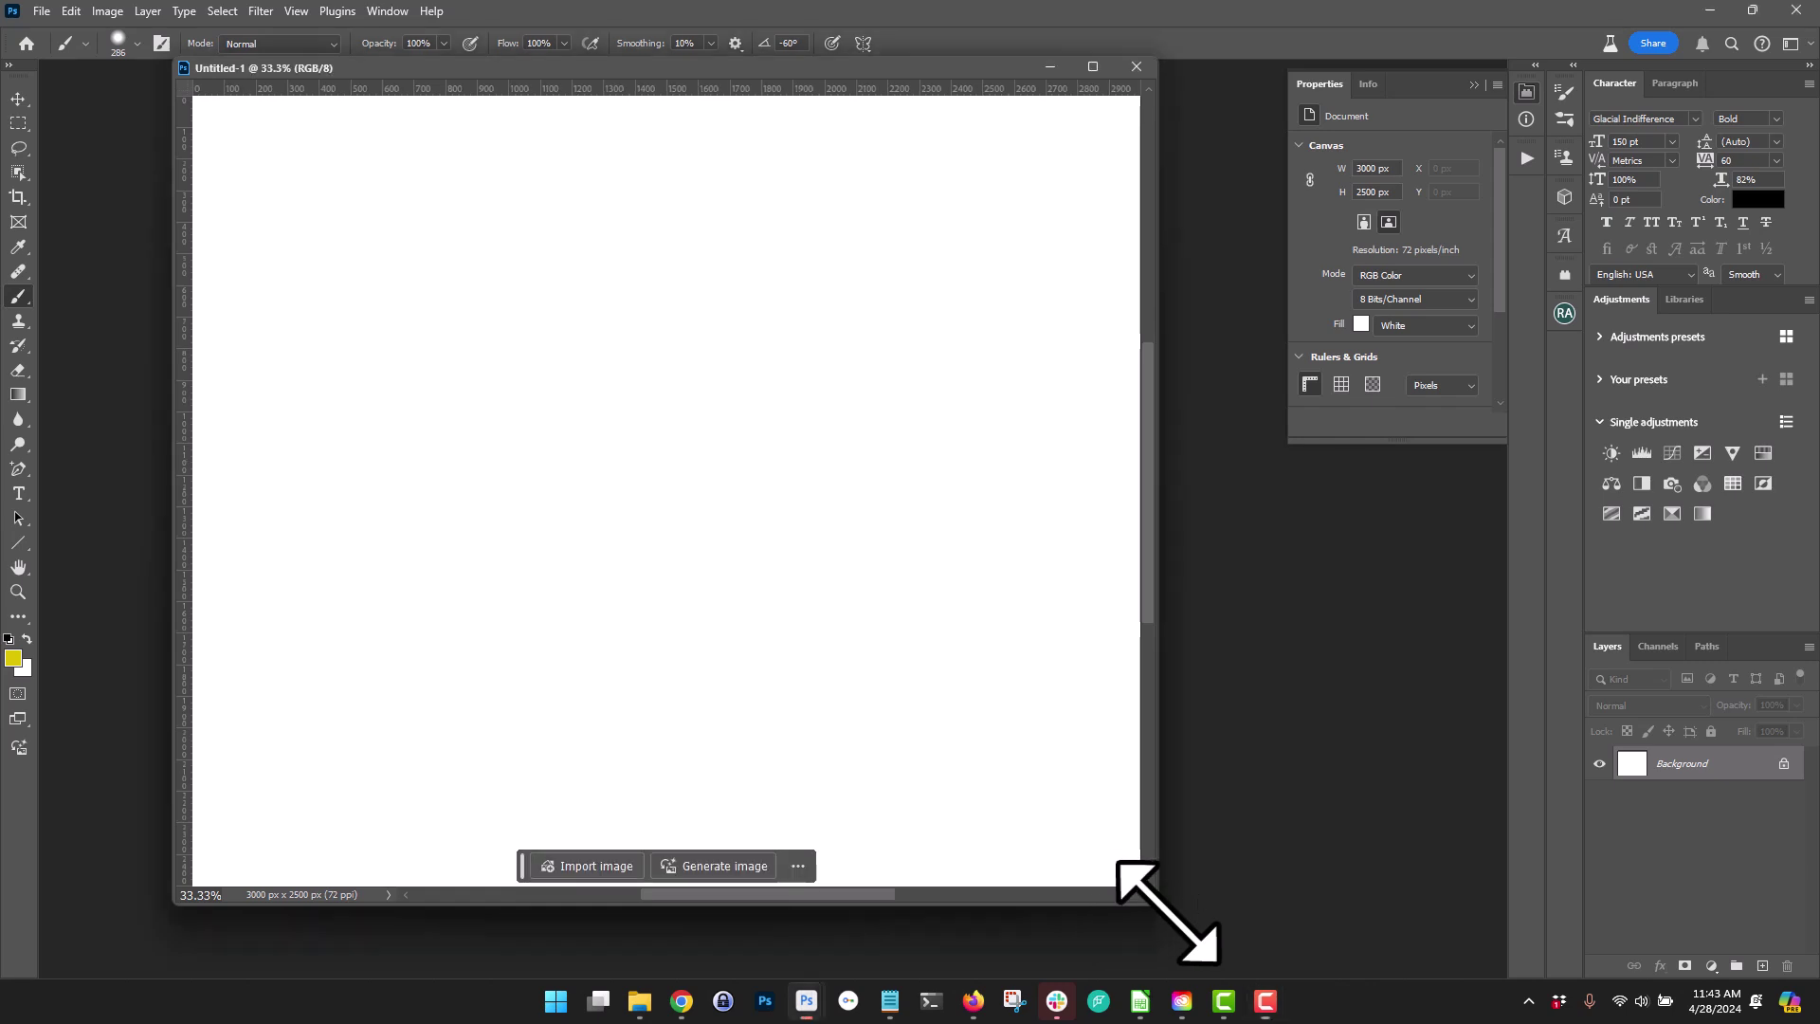
Step: Enlarge the document window and bring up the Generate image prompt
drag(1146, 905, 1211, 936)
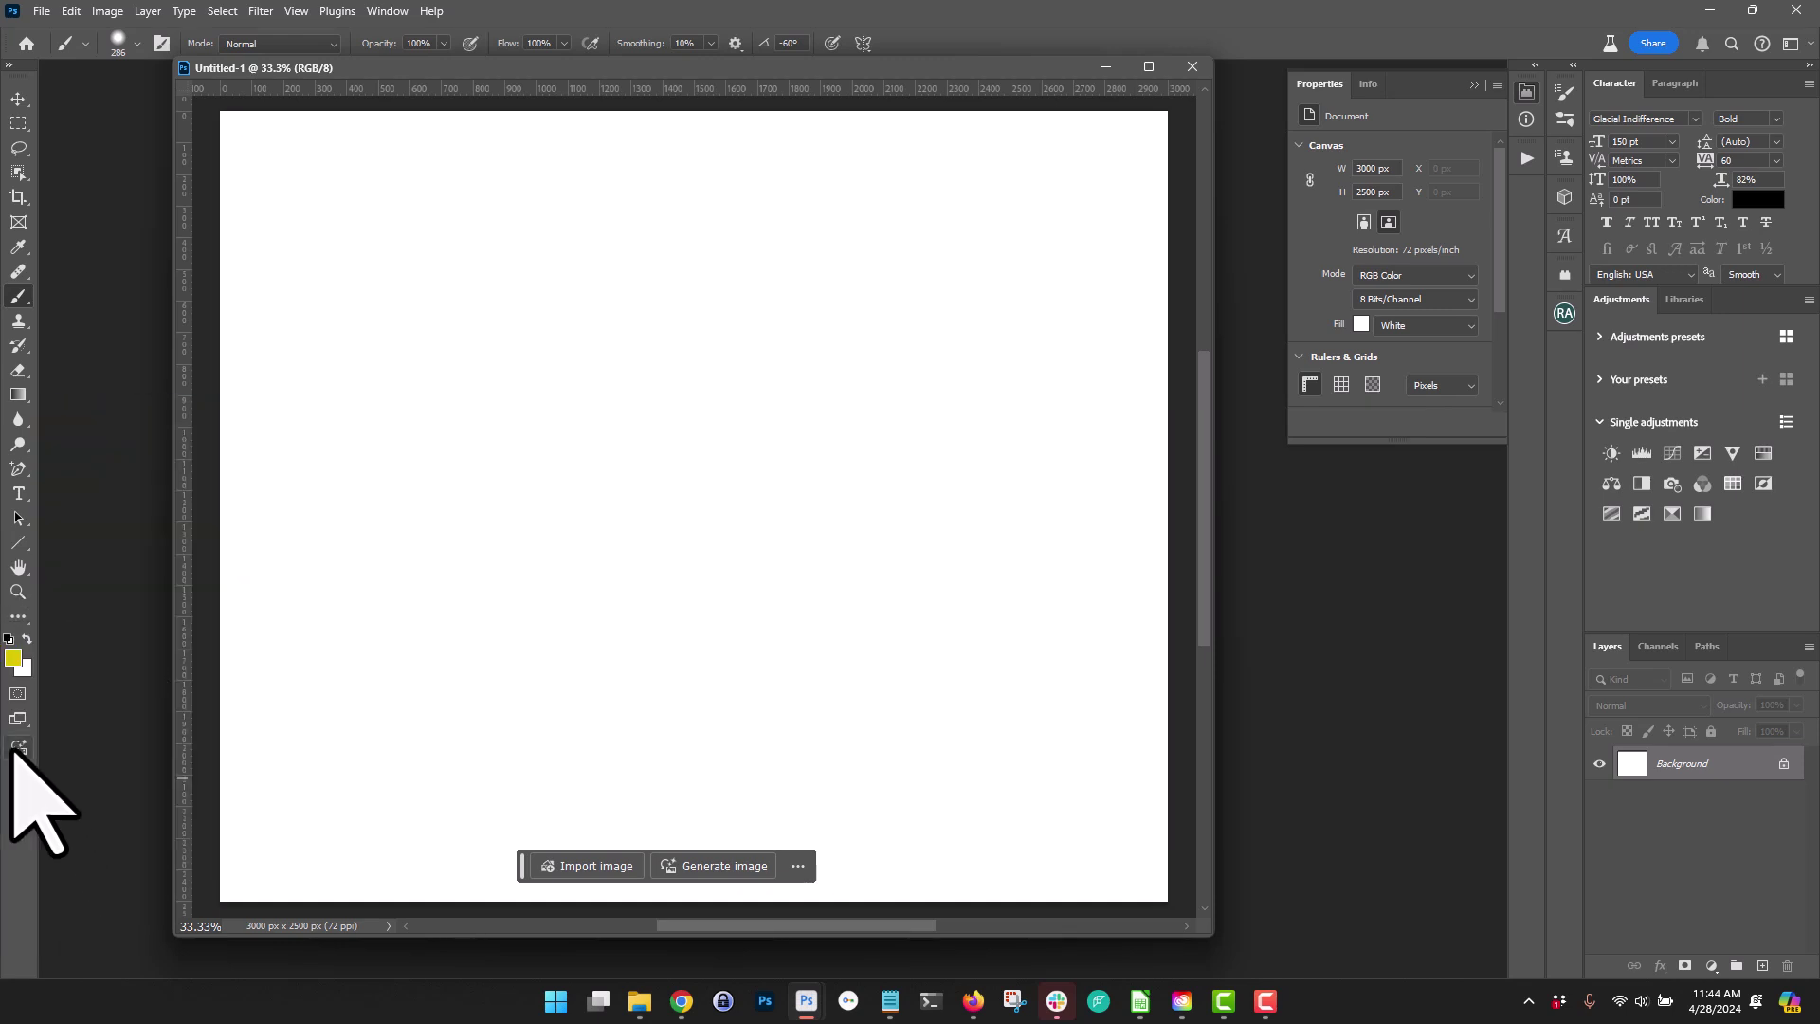
click(17, 748)
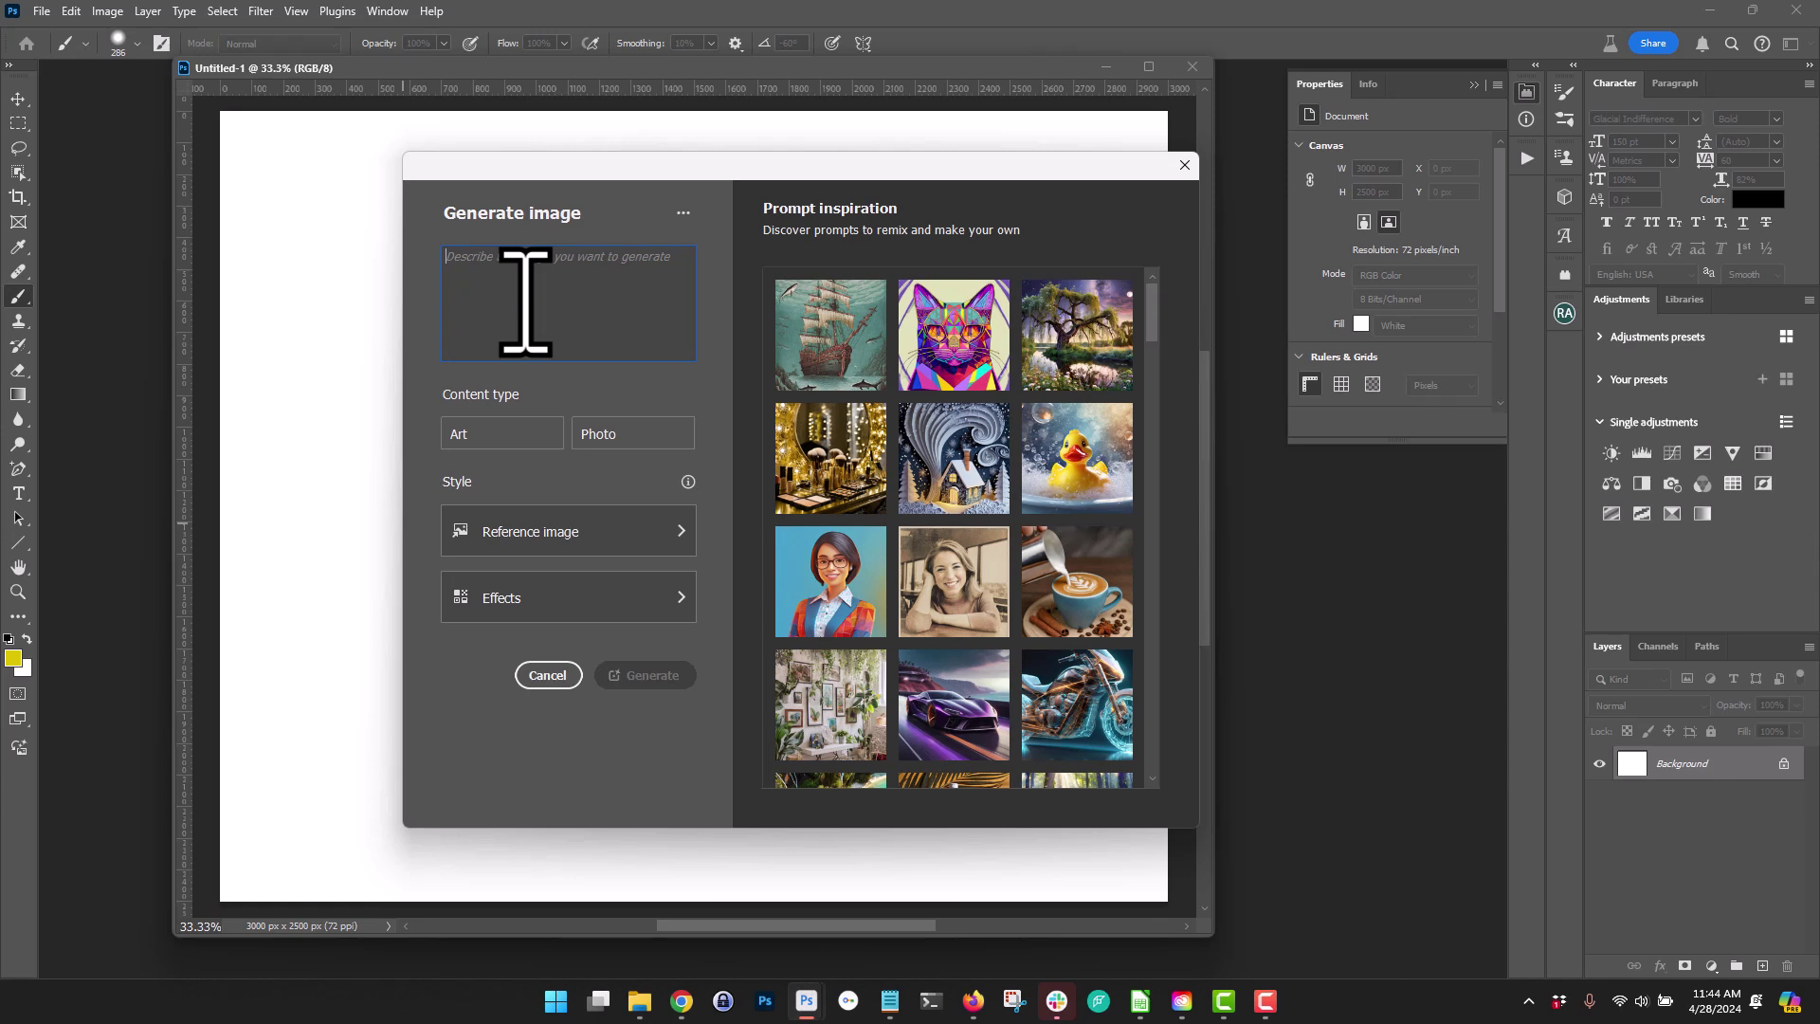
Step: Enter the prompt 'Create an image of a beautiful woman sitting on a sandy beach during sunset' with Art content type
text(Create an image of a beautiful woman sitting)
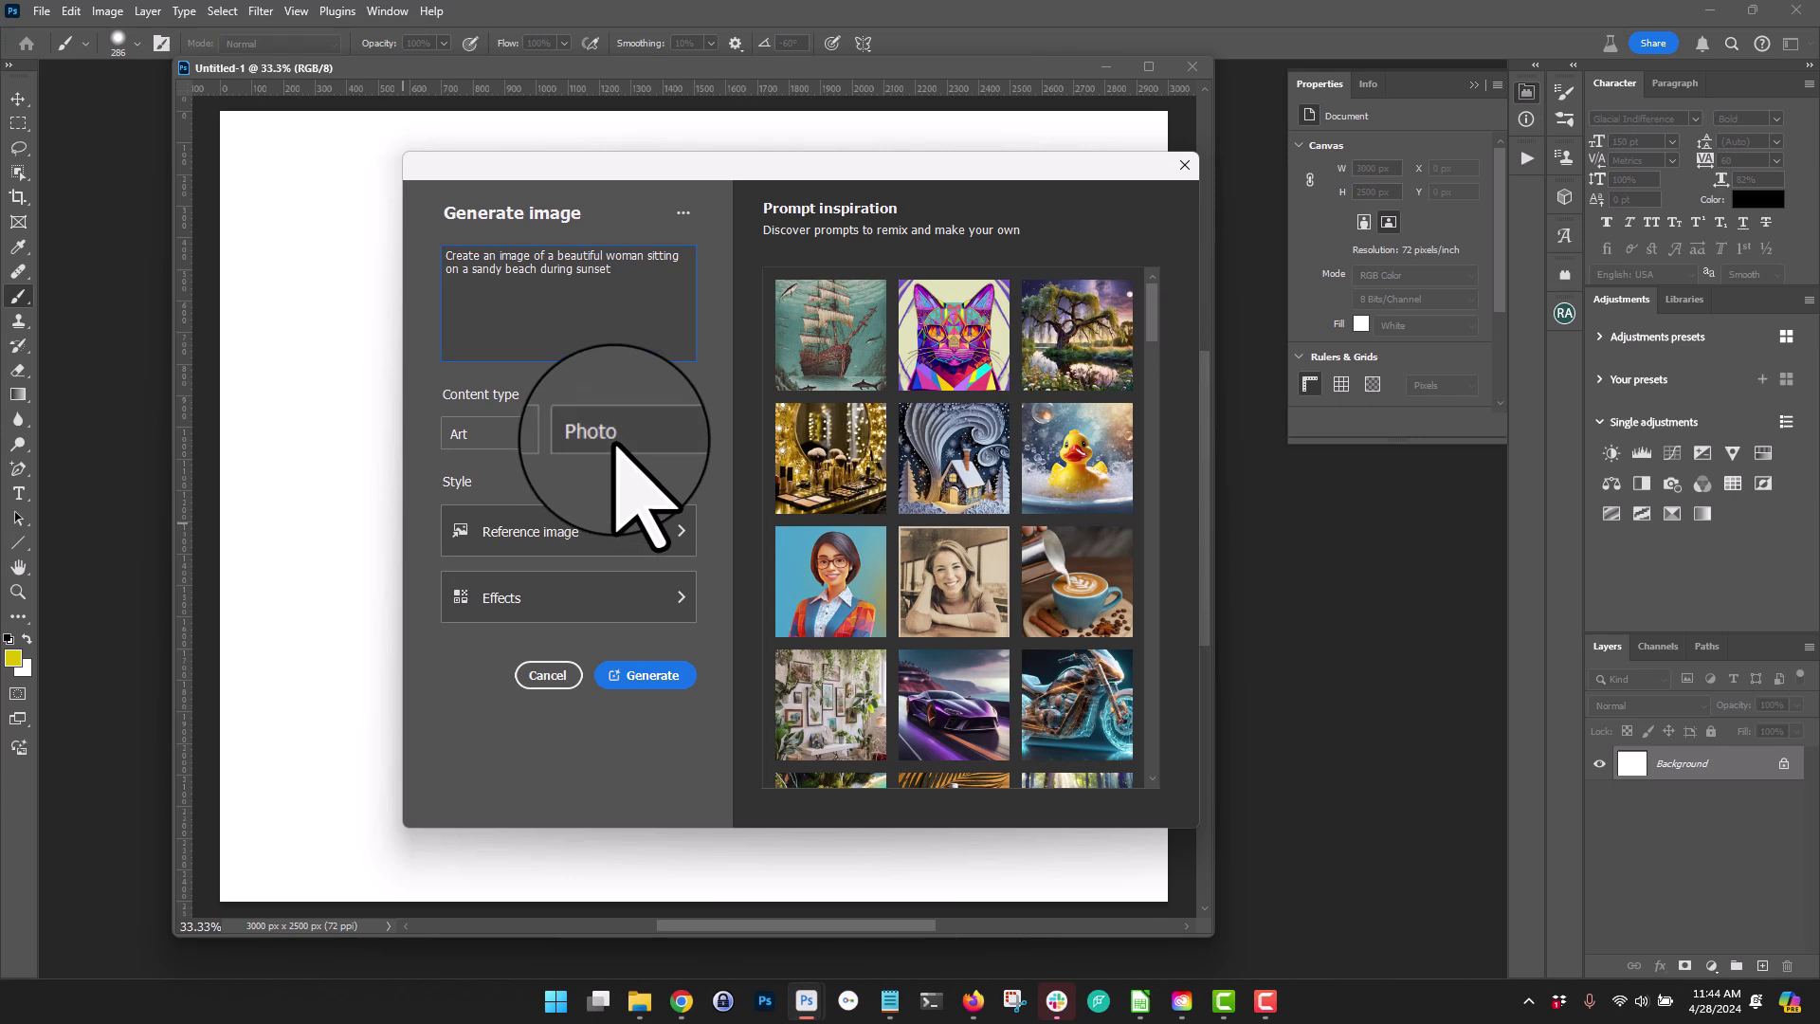
click(501, 436)
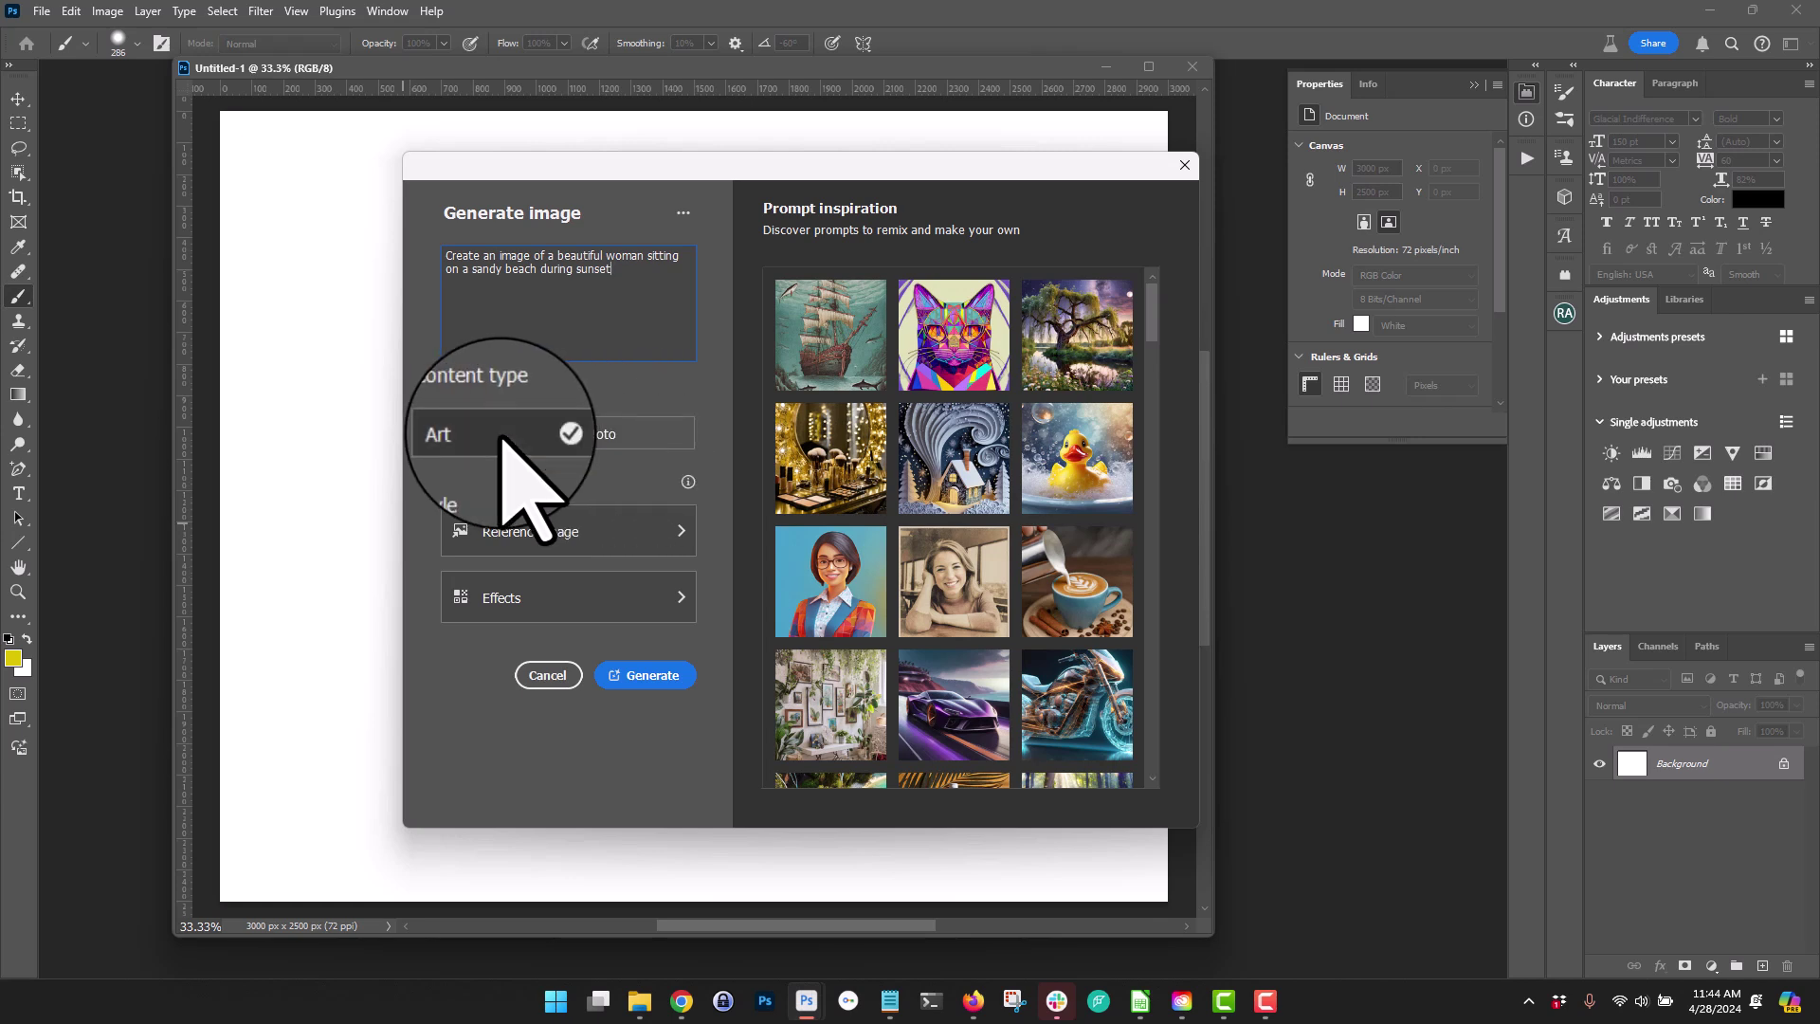
Step: Add the Bokeh effect and generate the beach-sunset image
click(608, 599)
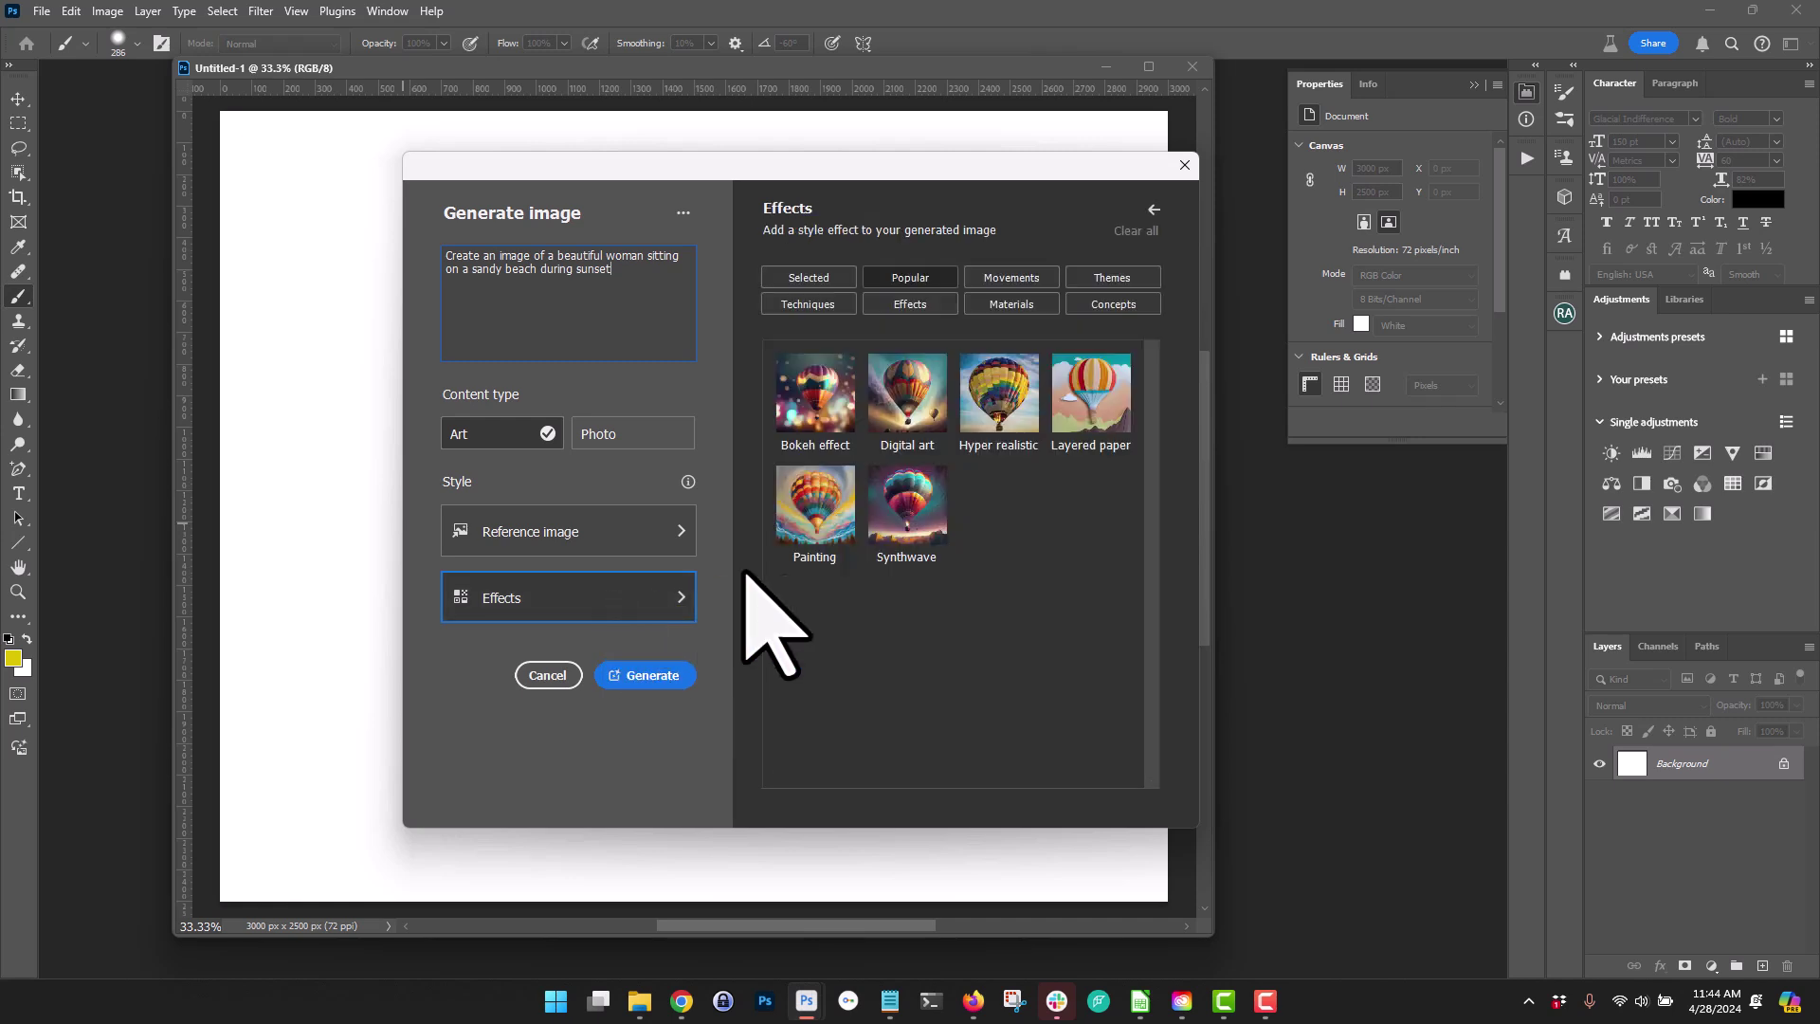
click(816, 414)
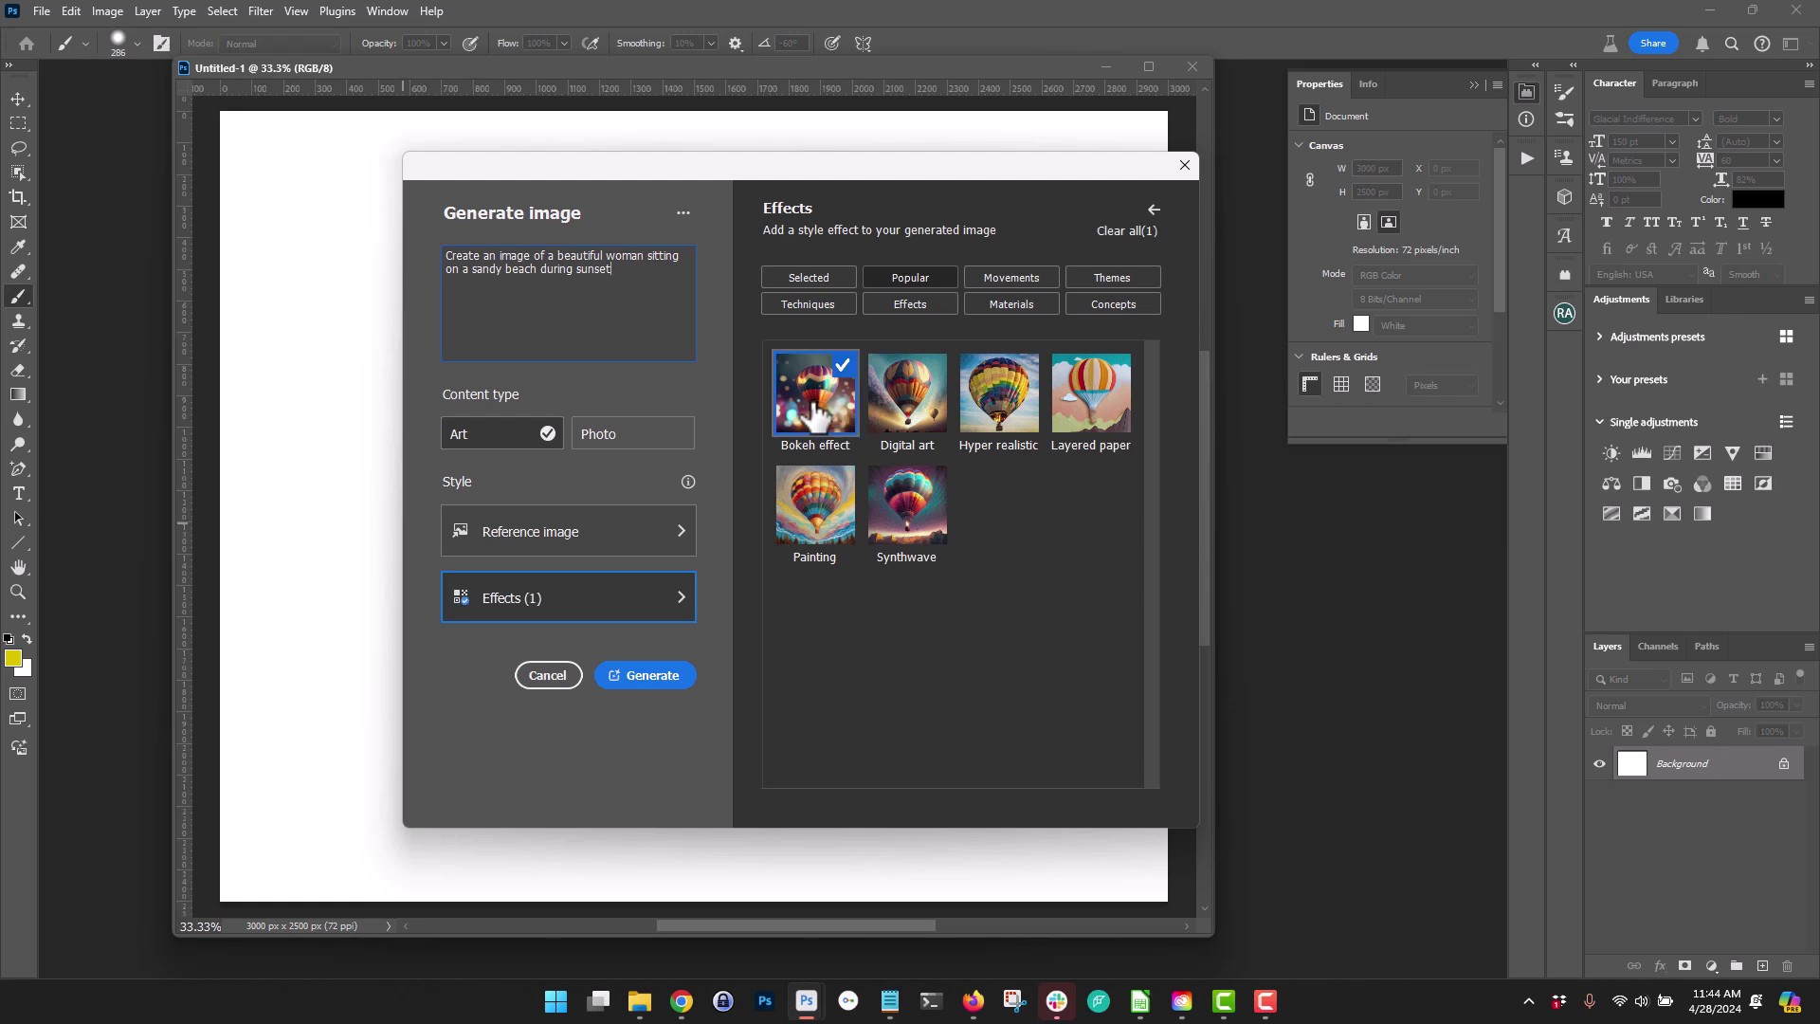
click(654, 675)
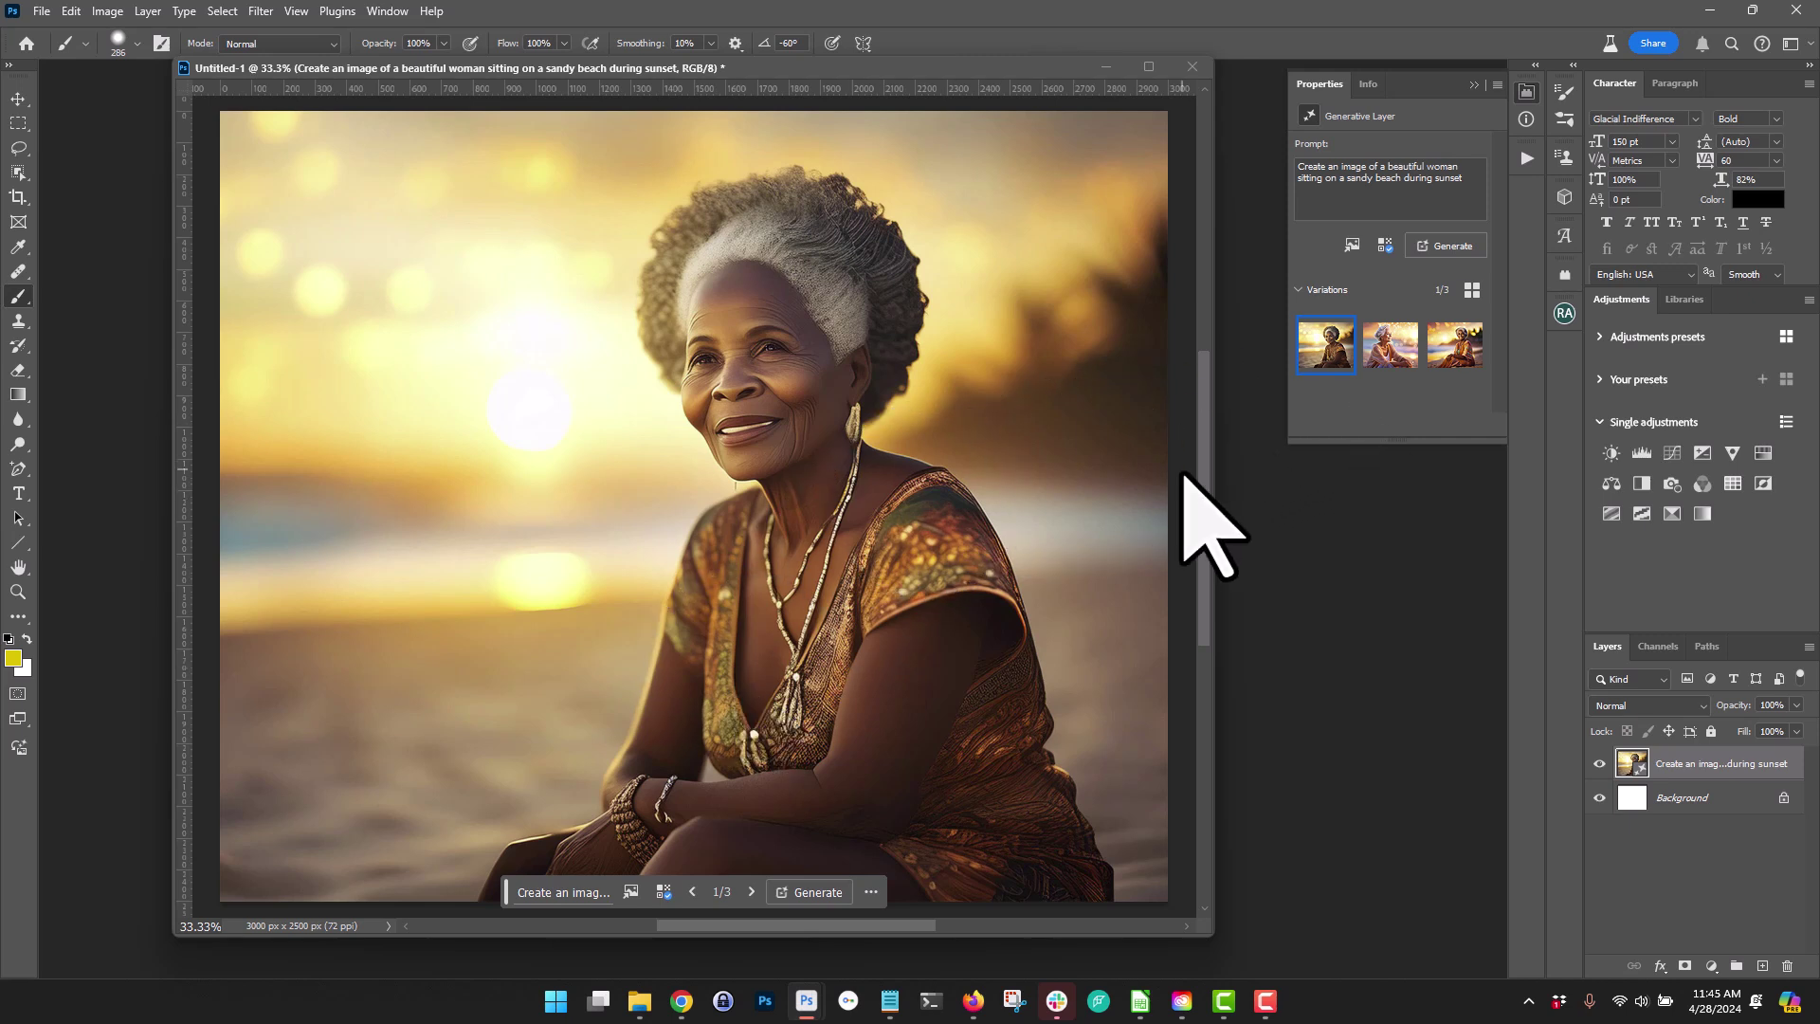
Step: Compare the second and third variations, then generate three more
click(1379, 365)
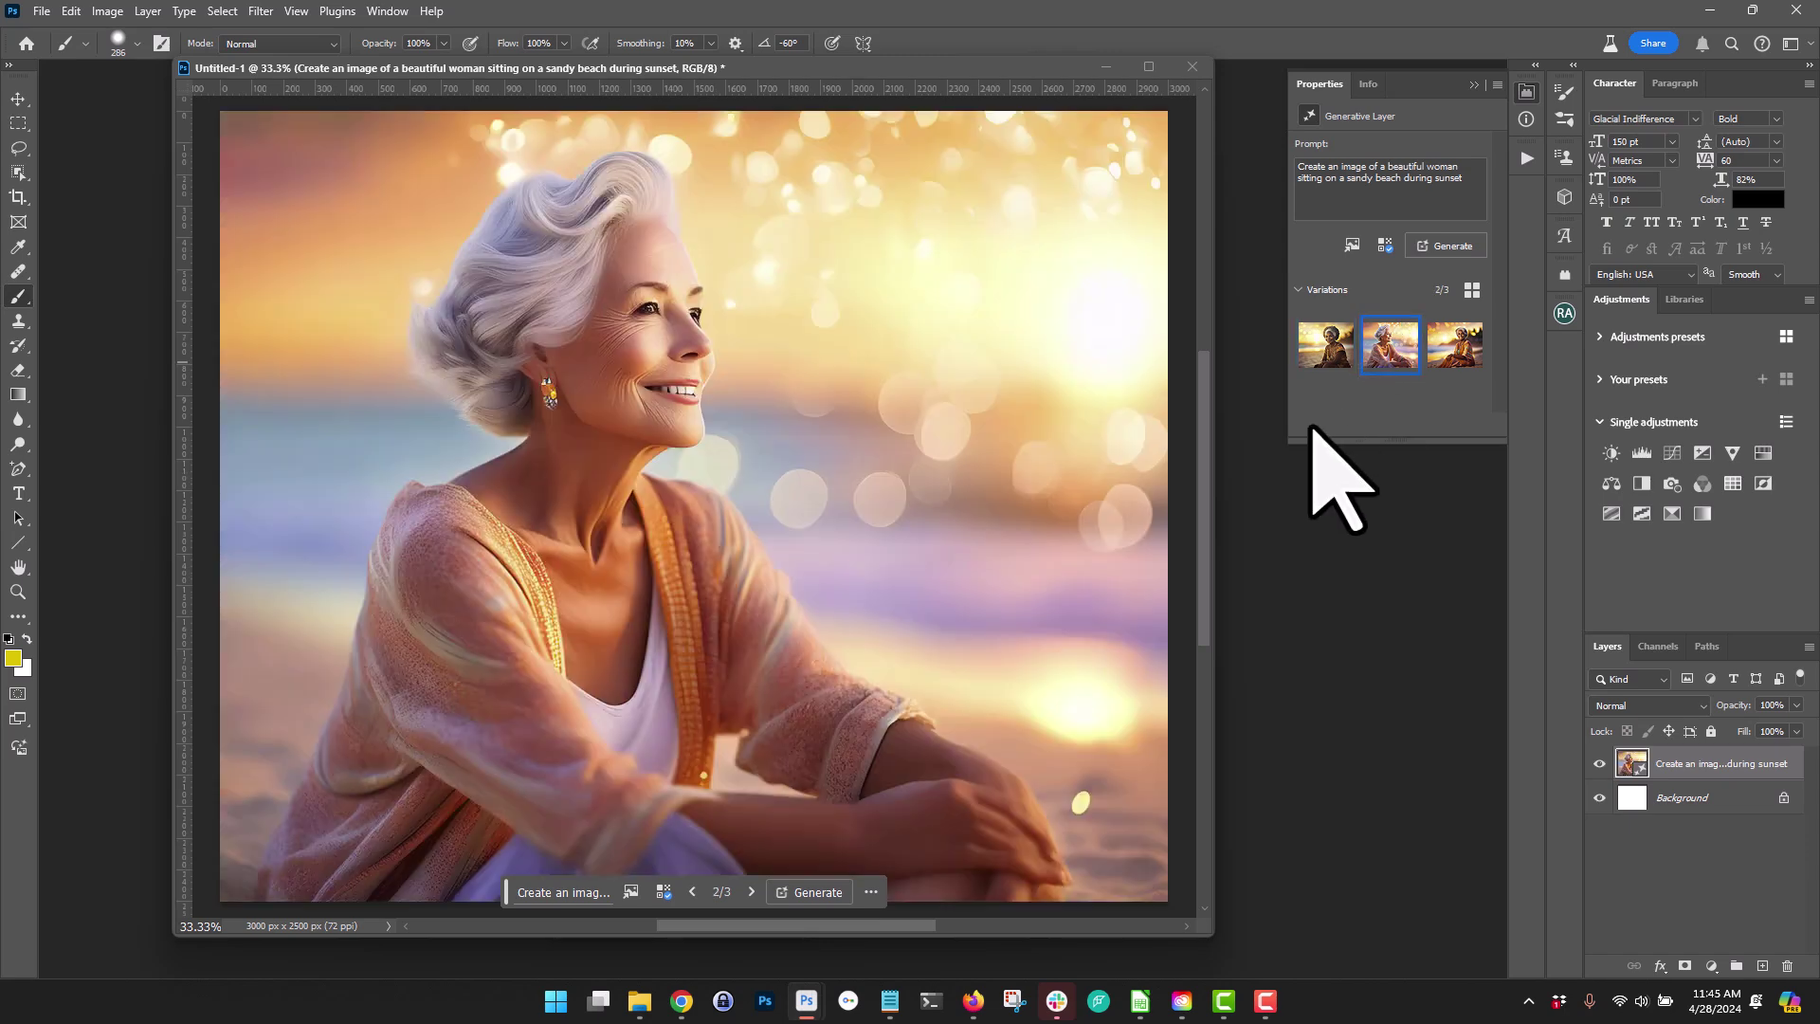
click(1447, 369)
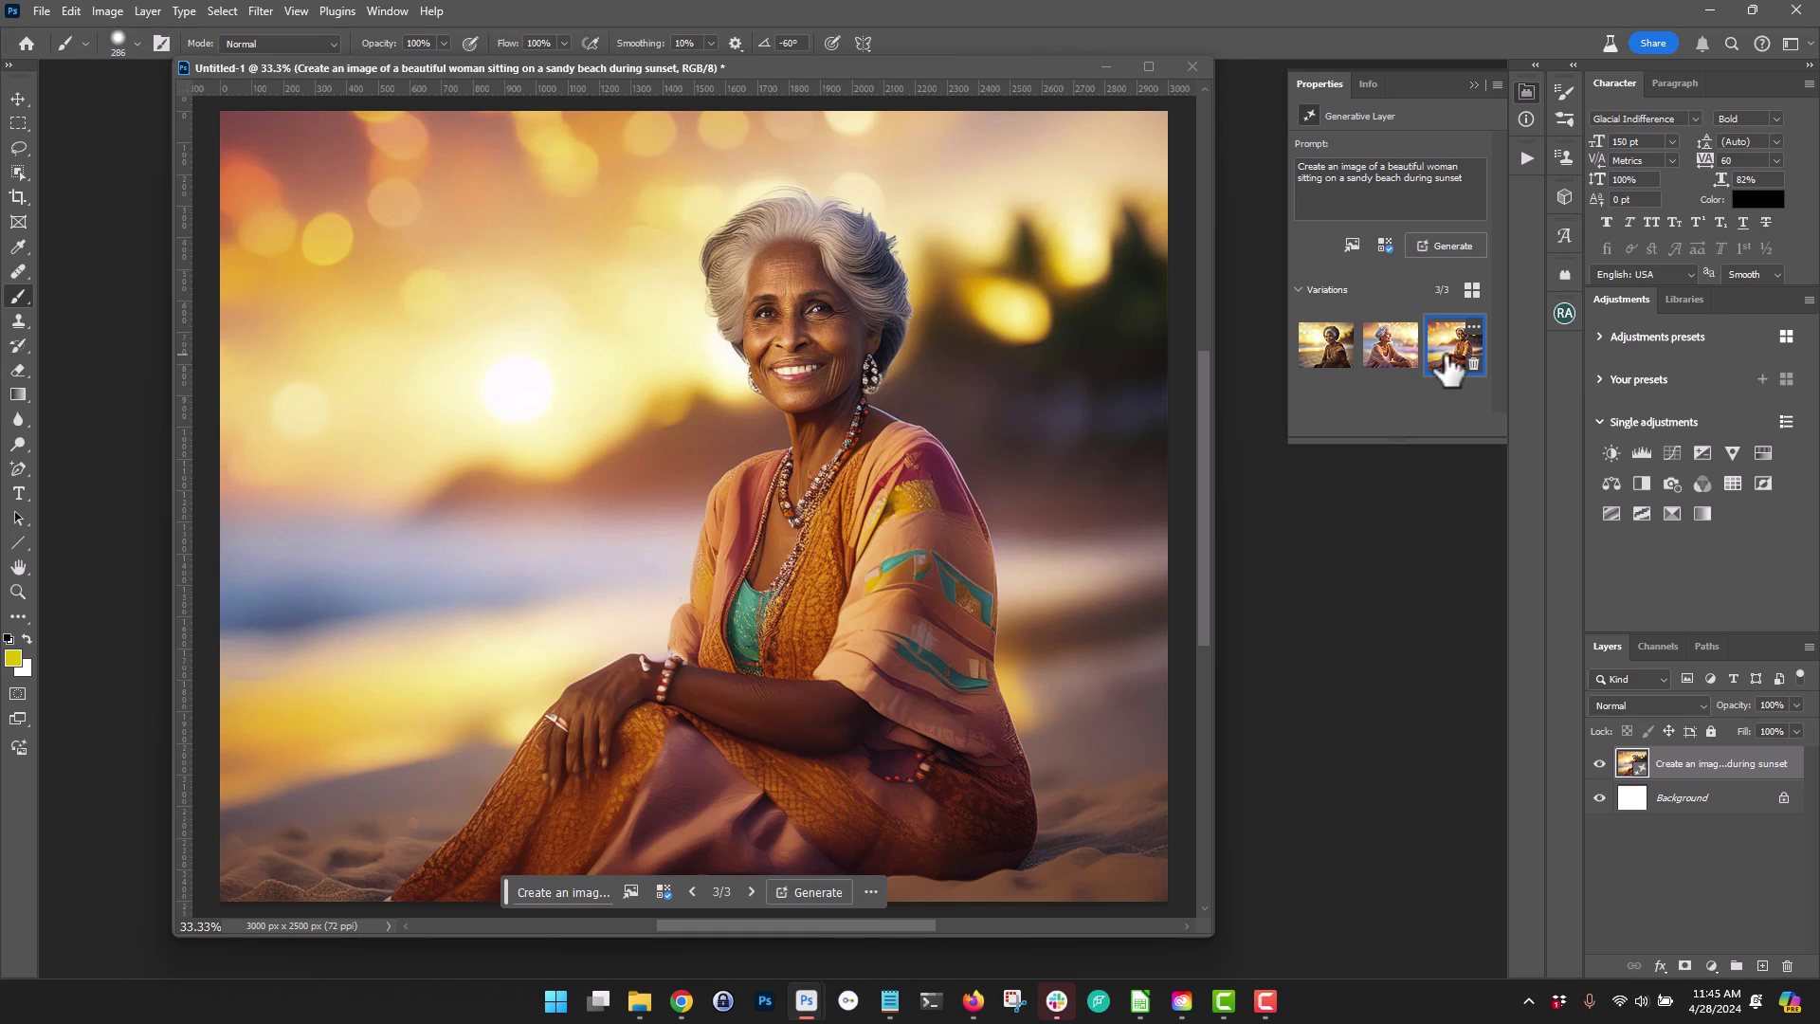
click(1446, 246)
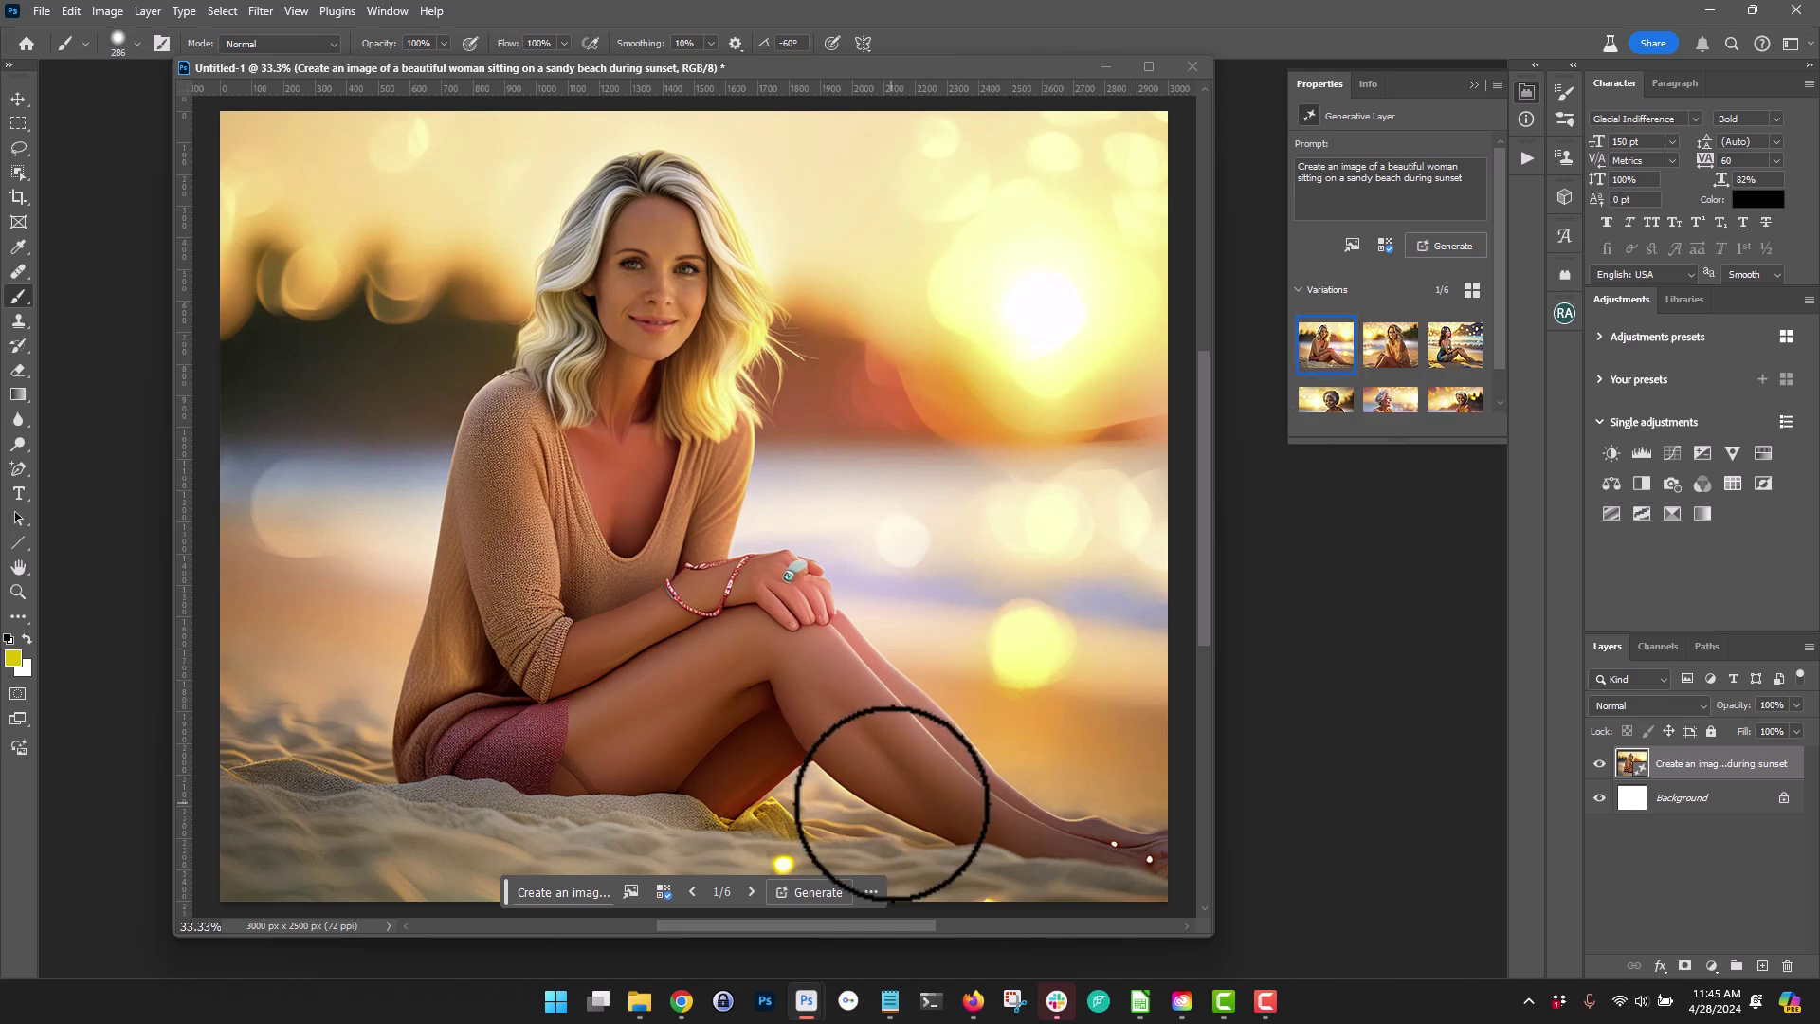
Step: Inspect the hands and knee area with a rectangular selection and a closer zoom
click(18, 124)
drag(679, 542, 881, 653)
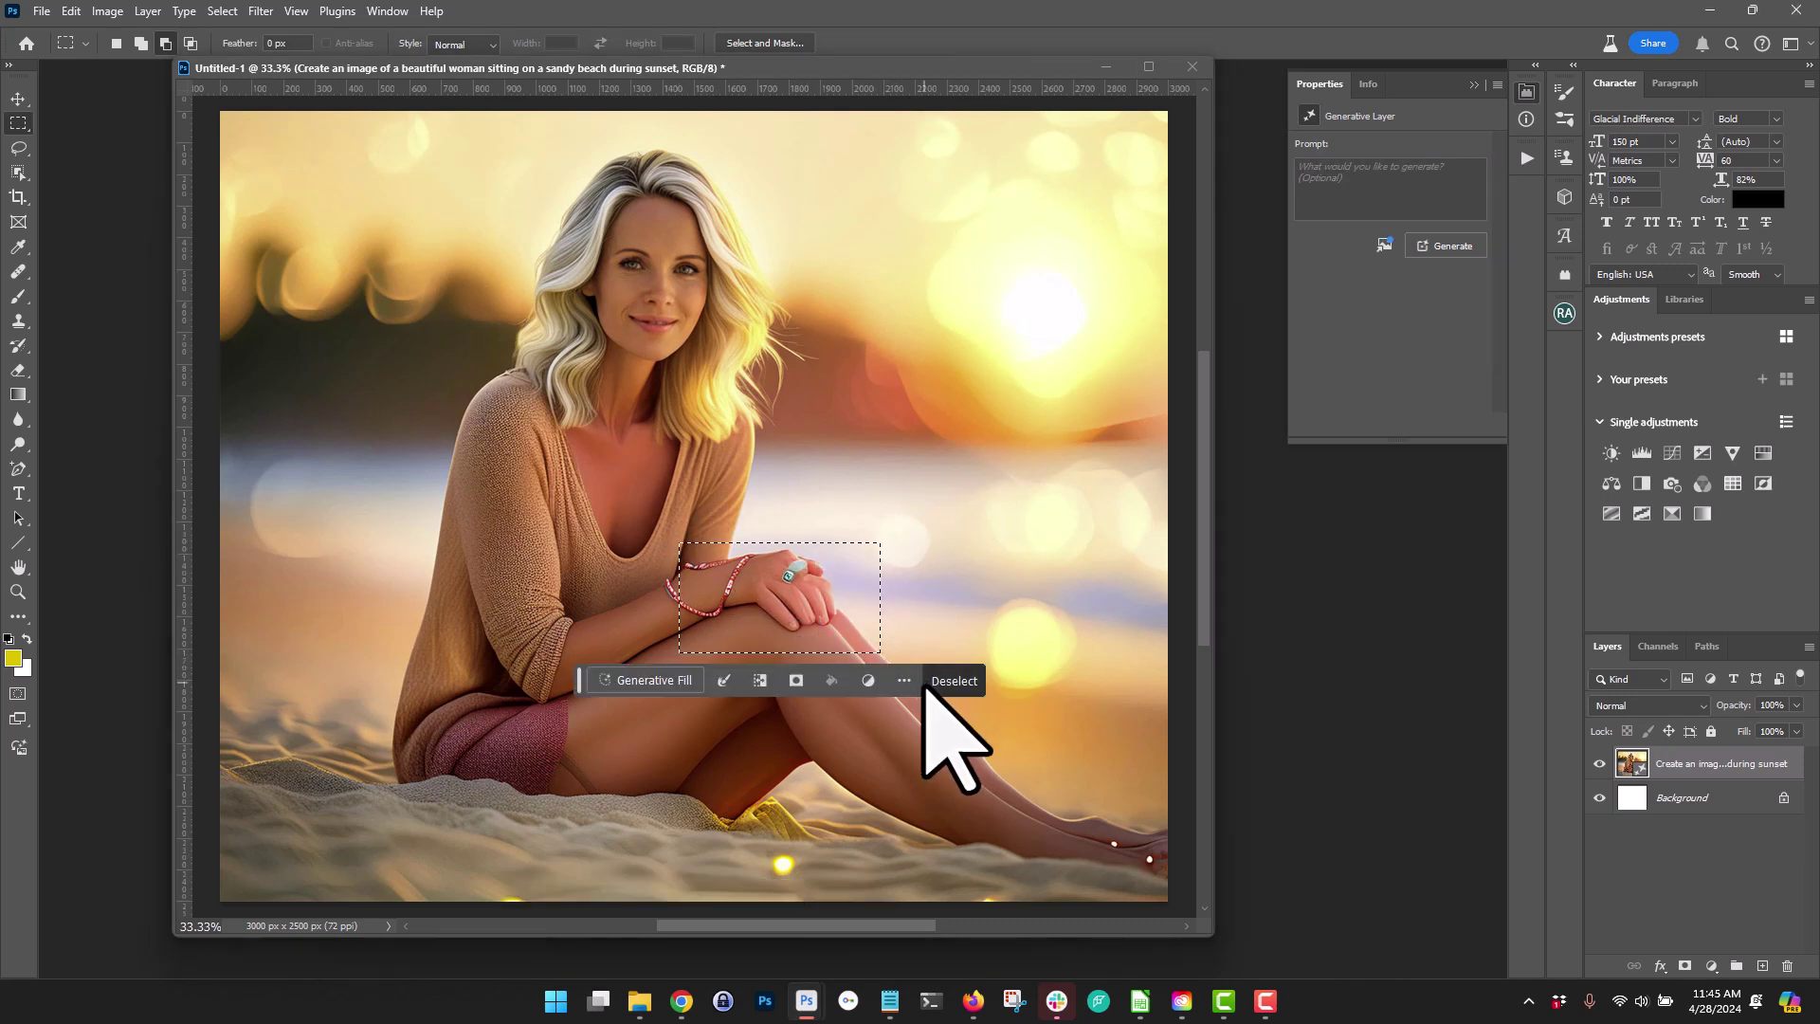
click(969, 731)
key(ctrl+plus)
key(ctrl+plus)
drag(797, 546, 693, 460)
key(ctrl+minus)
key(ctrl+minus)
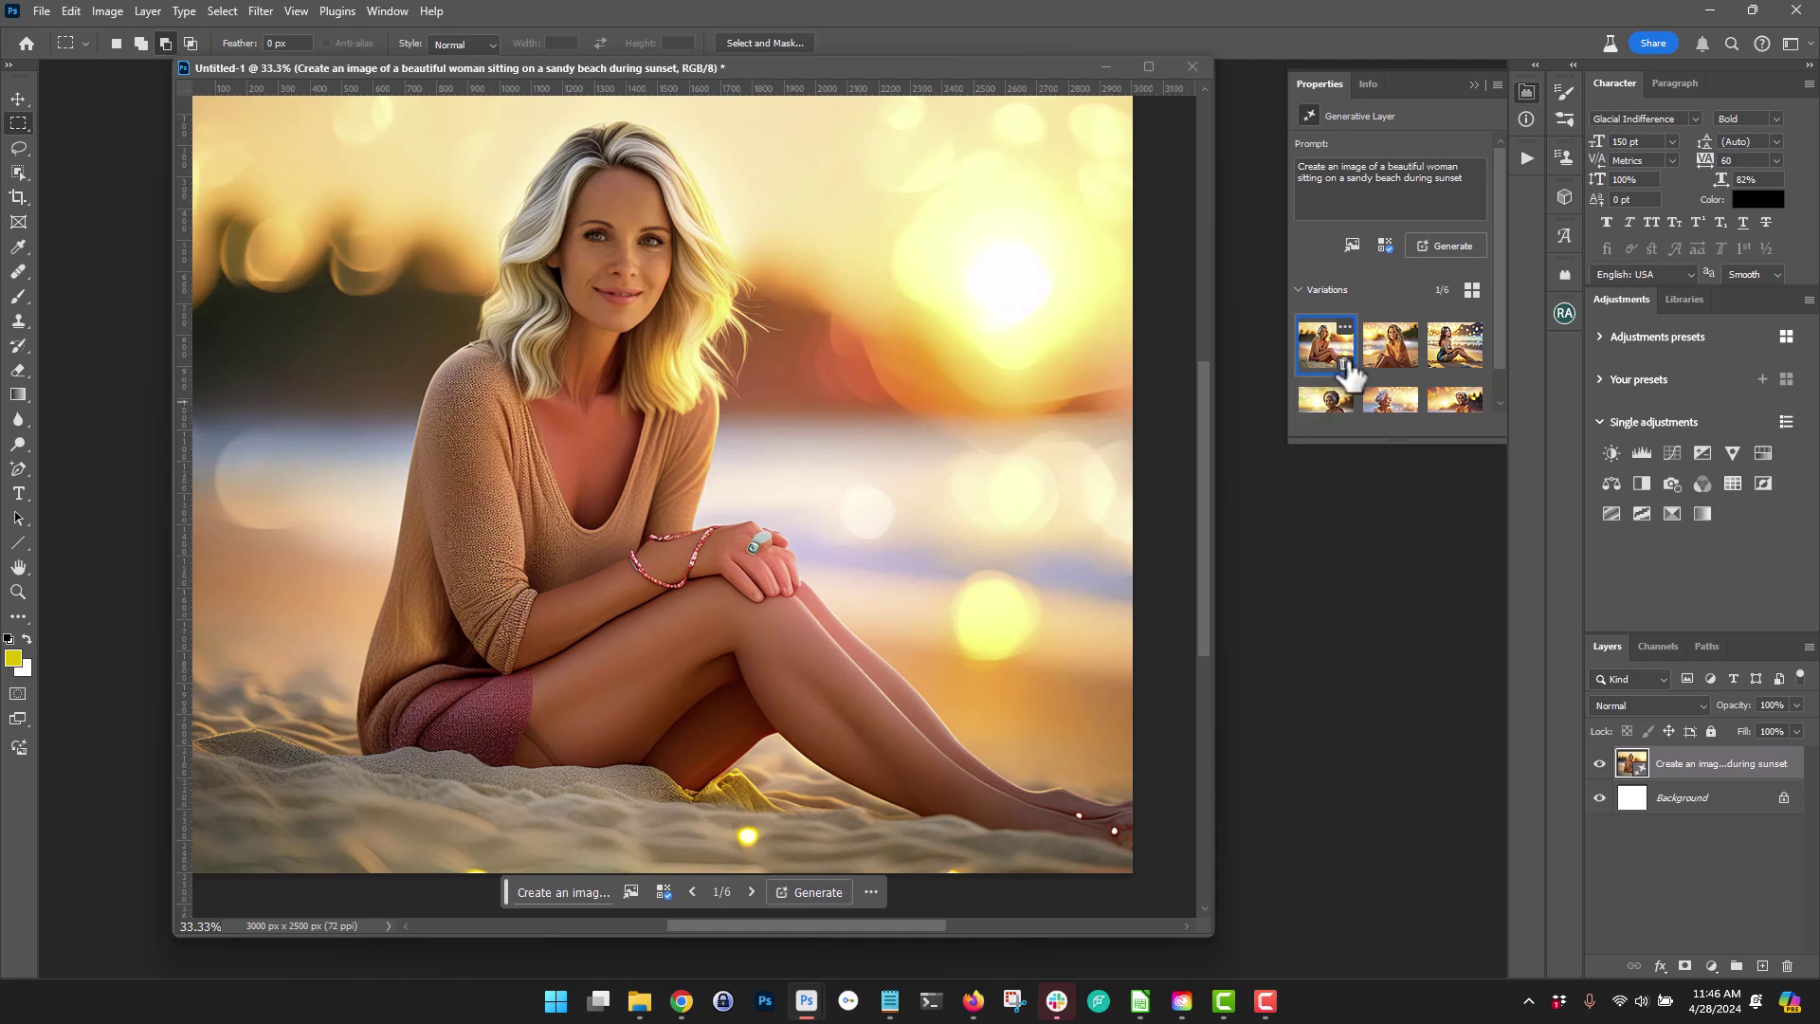
Step: Check the hands in the second and sixth variations, ending on the sixth with nothing selected
click(1379, 358)
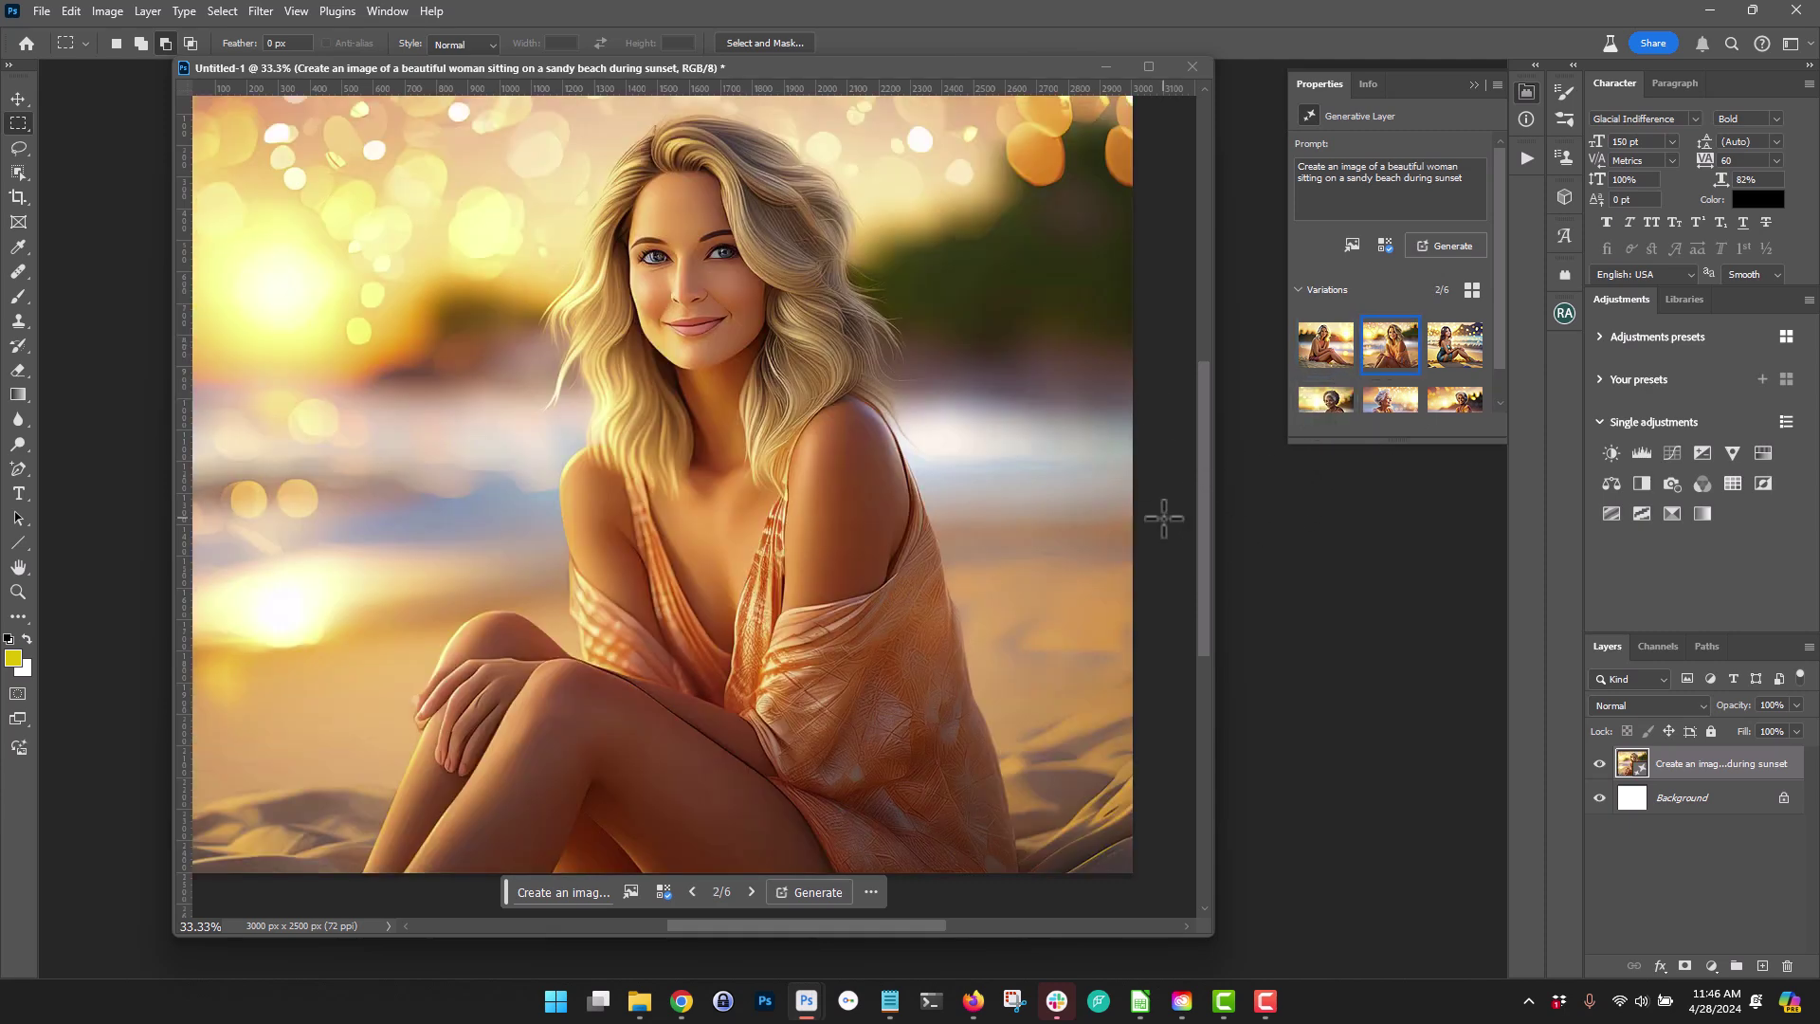
drag(381, 616, 648, 796)
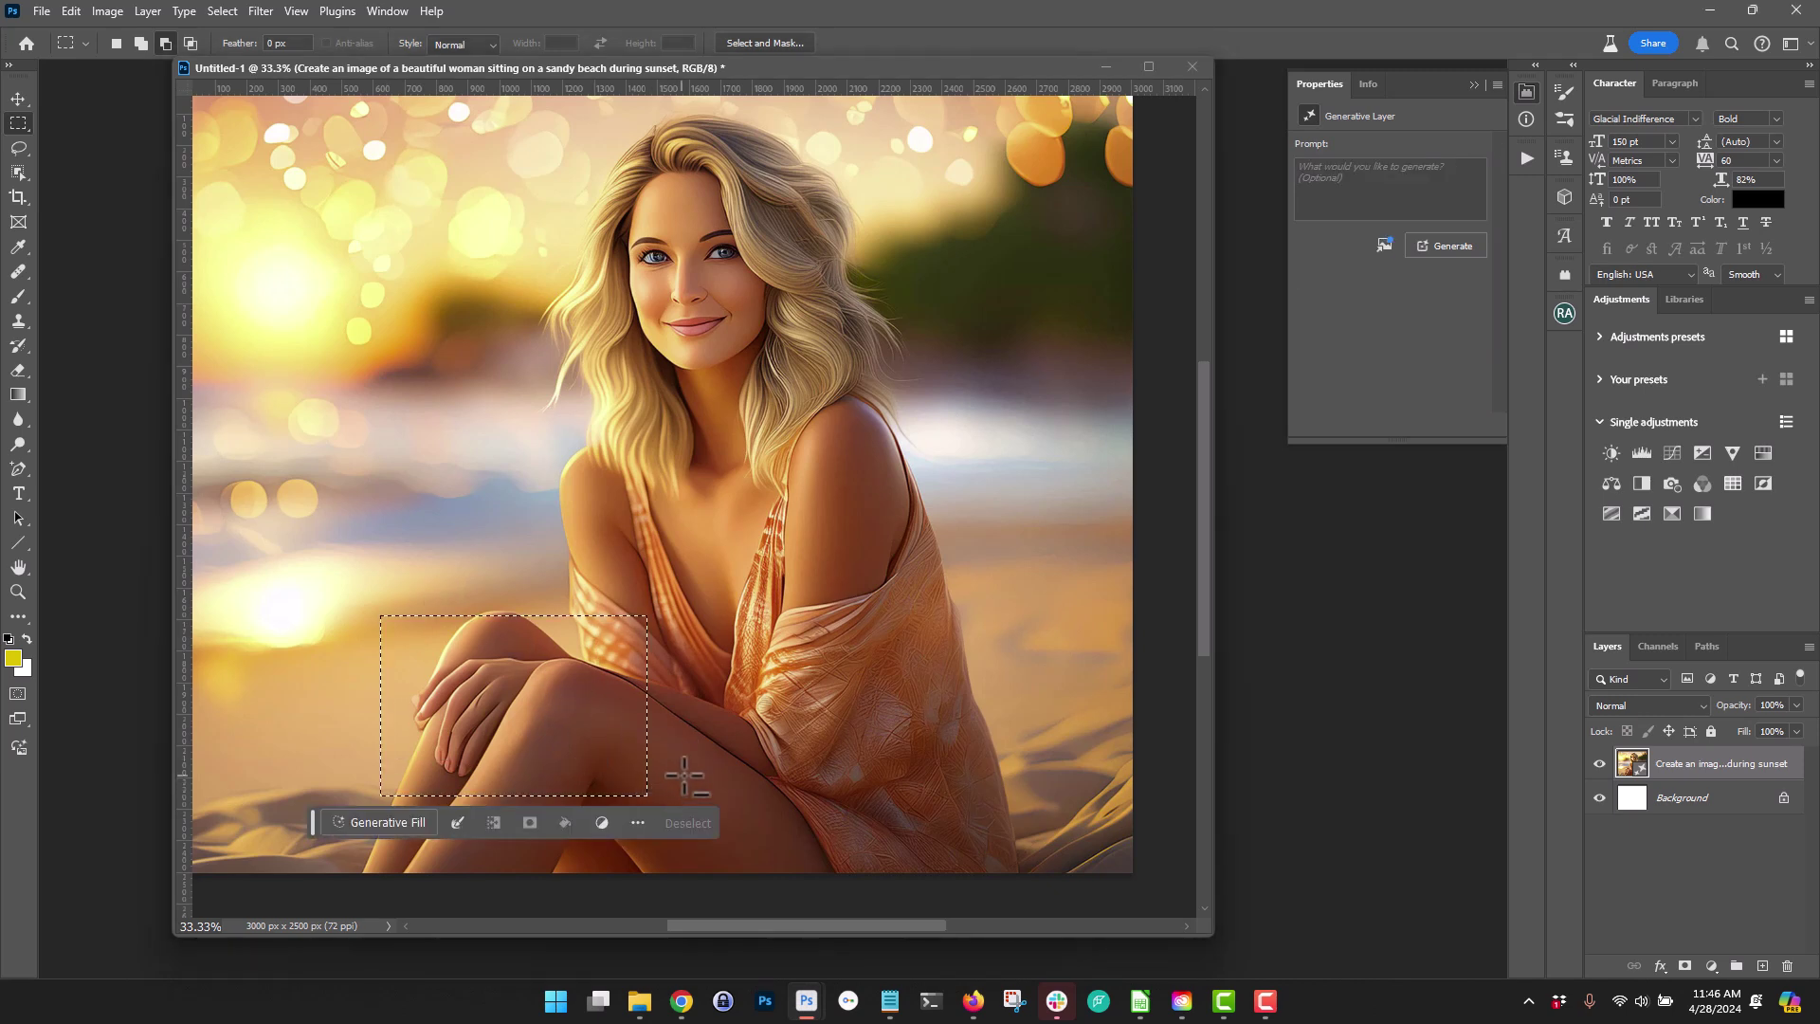
click(763, 758)
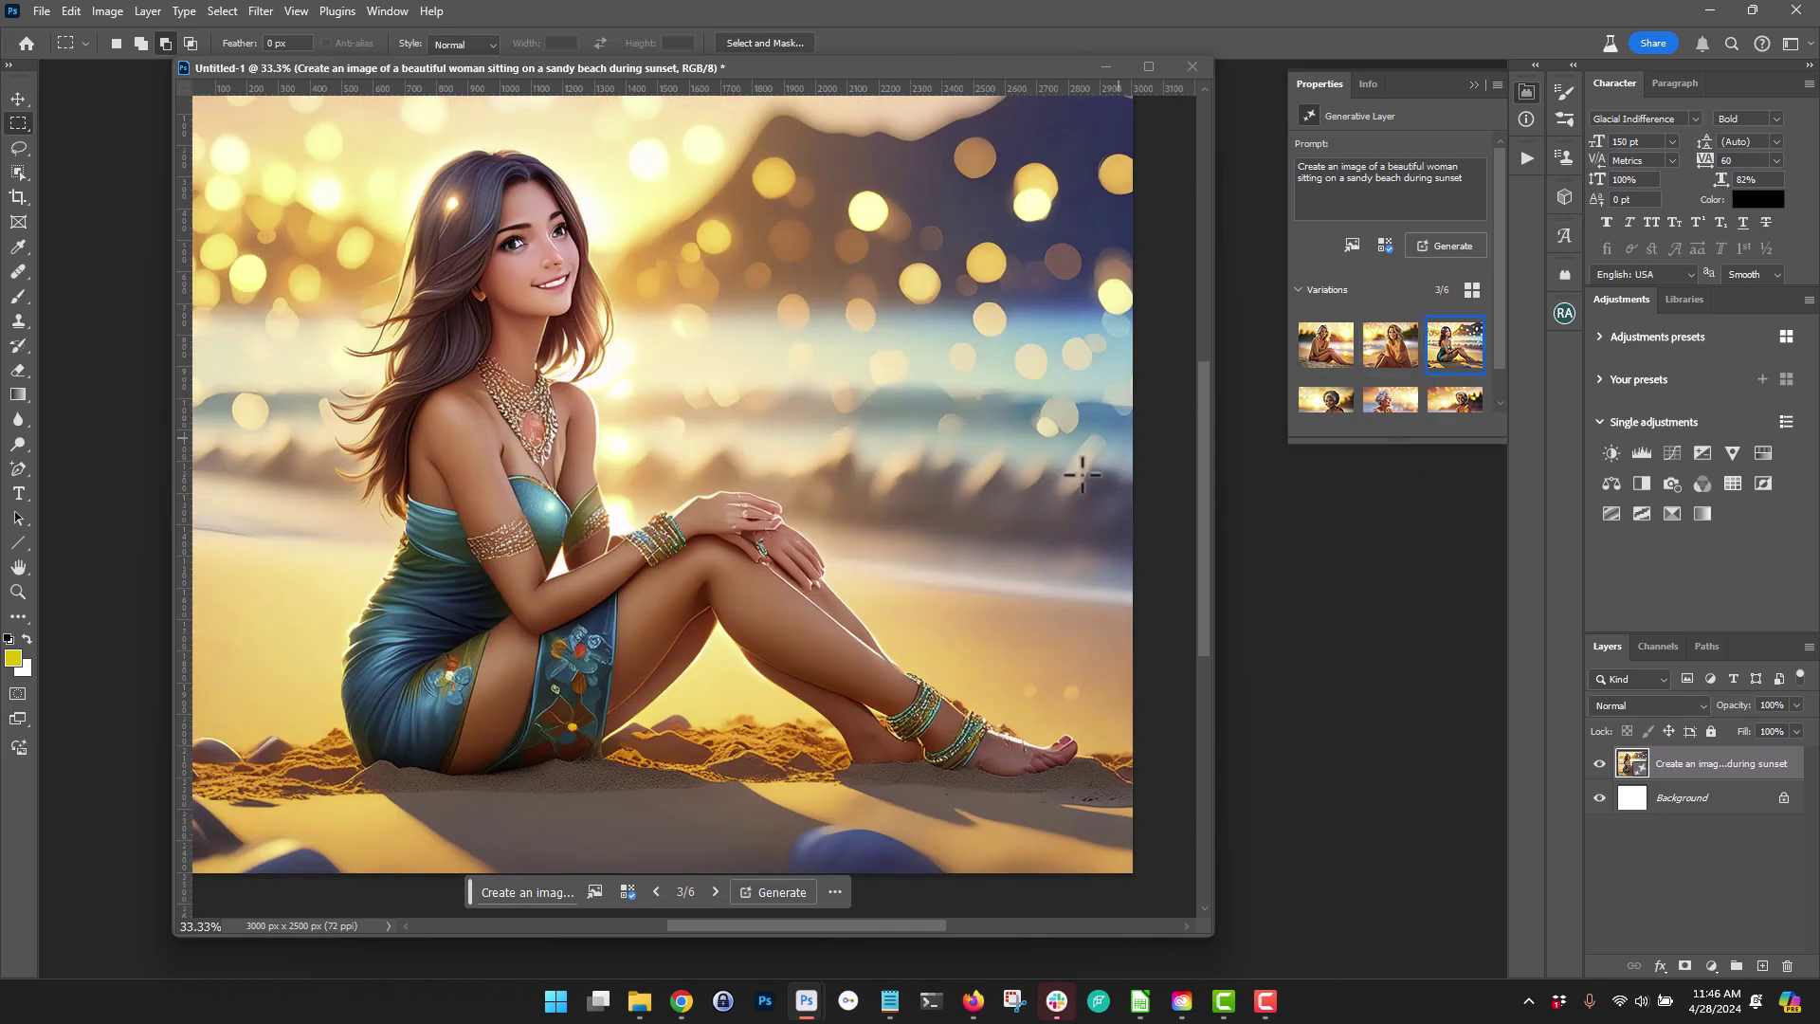
drag(662, 461, 777, 585)
click(992, 637)
click(1446, 405)
drag(484, 616, 670, 798)
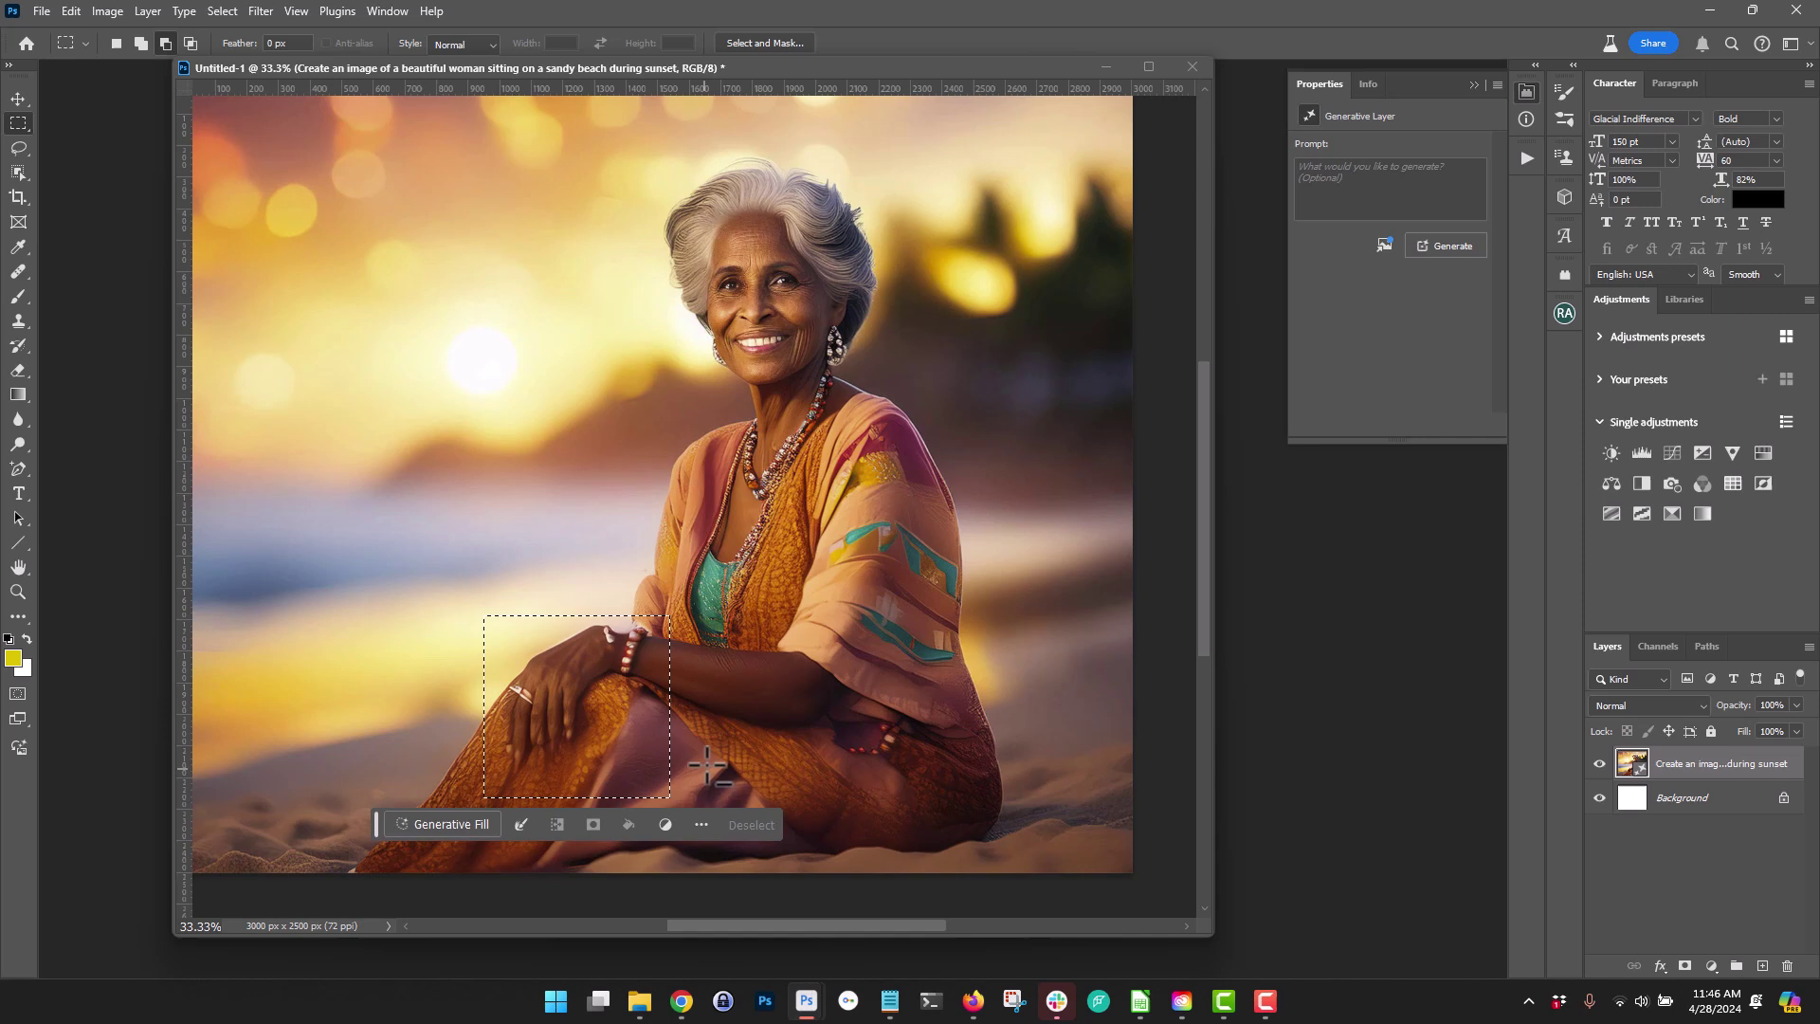
click(729, 707)
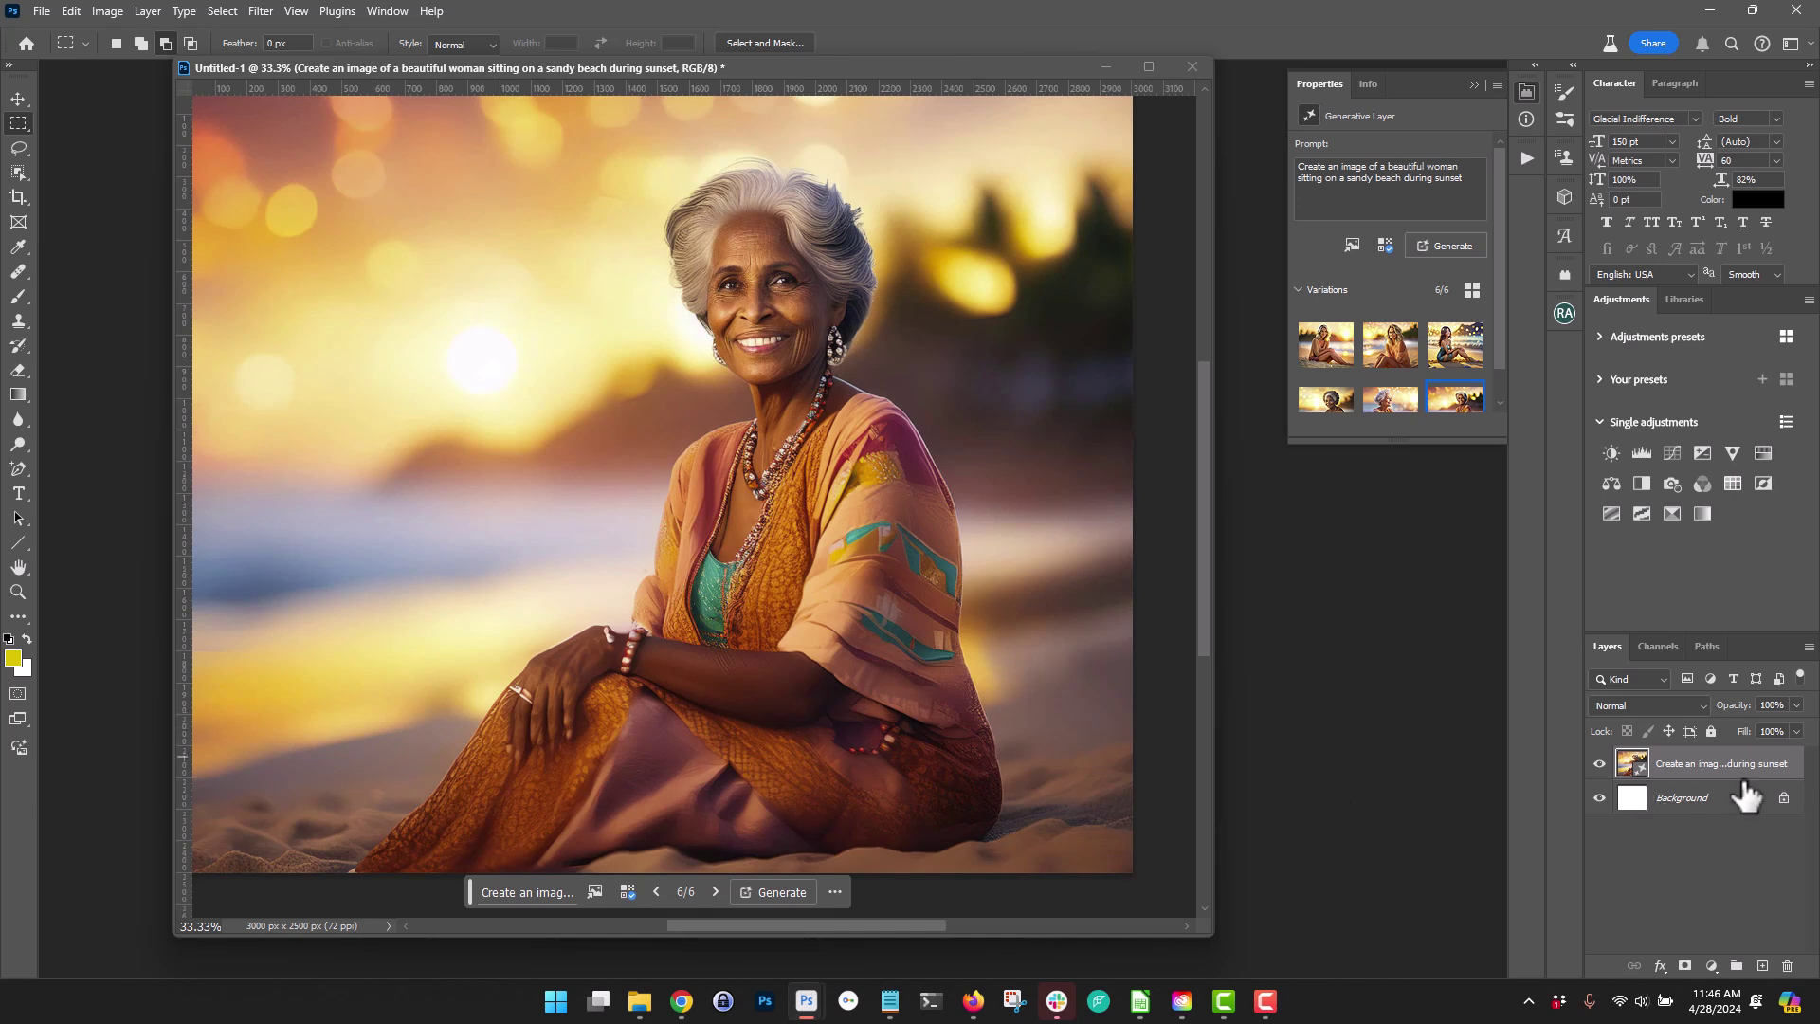
Step: Delete the generated beach layer and reposition and enlarge the document window
drag(1723, 777, 1787, 967)
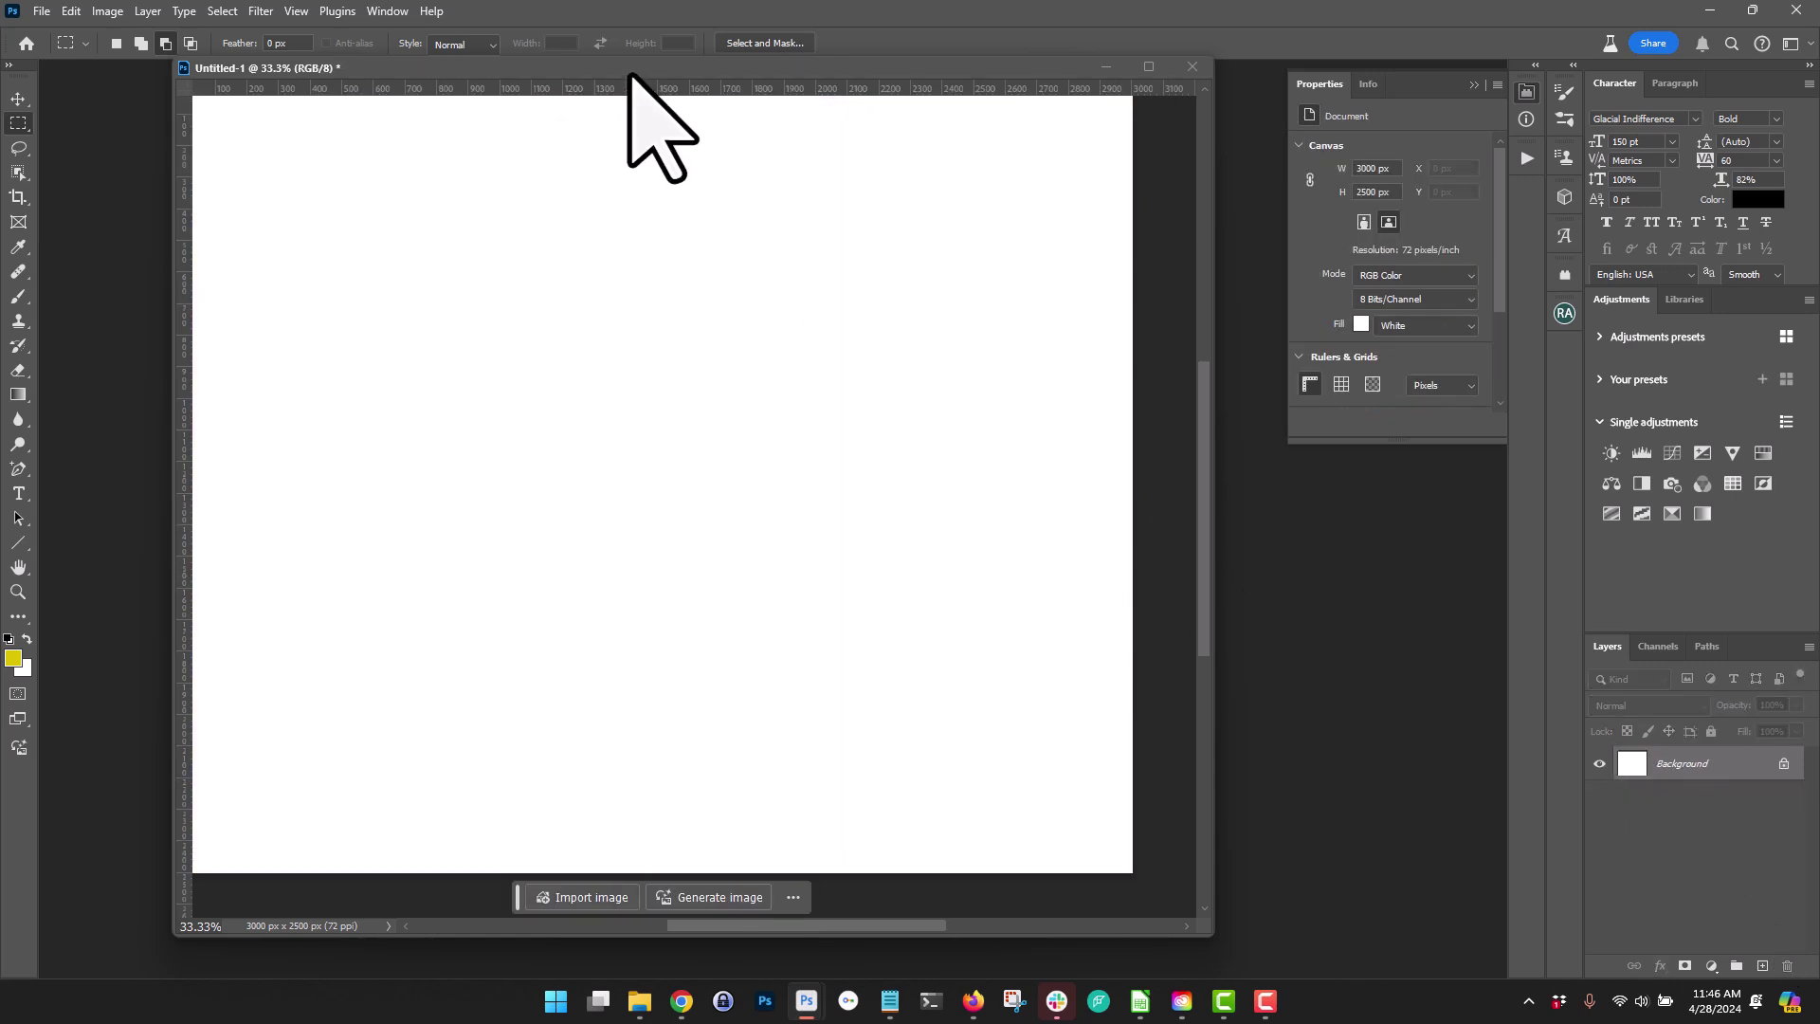
drag(630, 72, 621, 81)
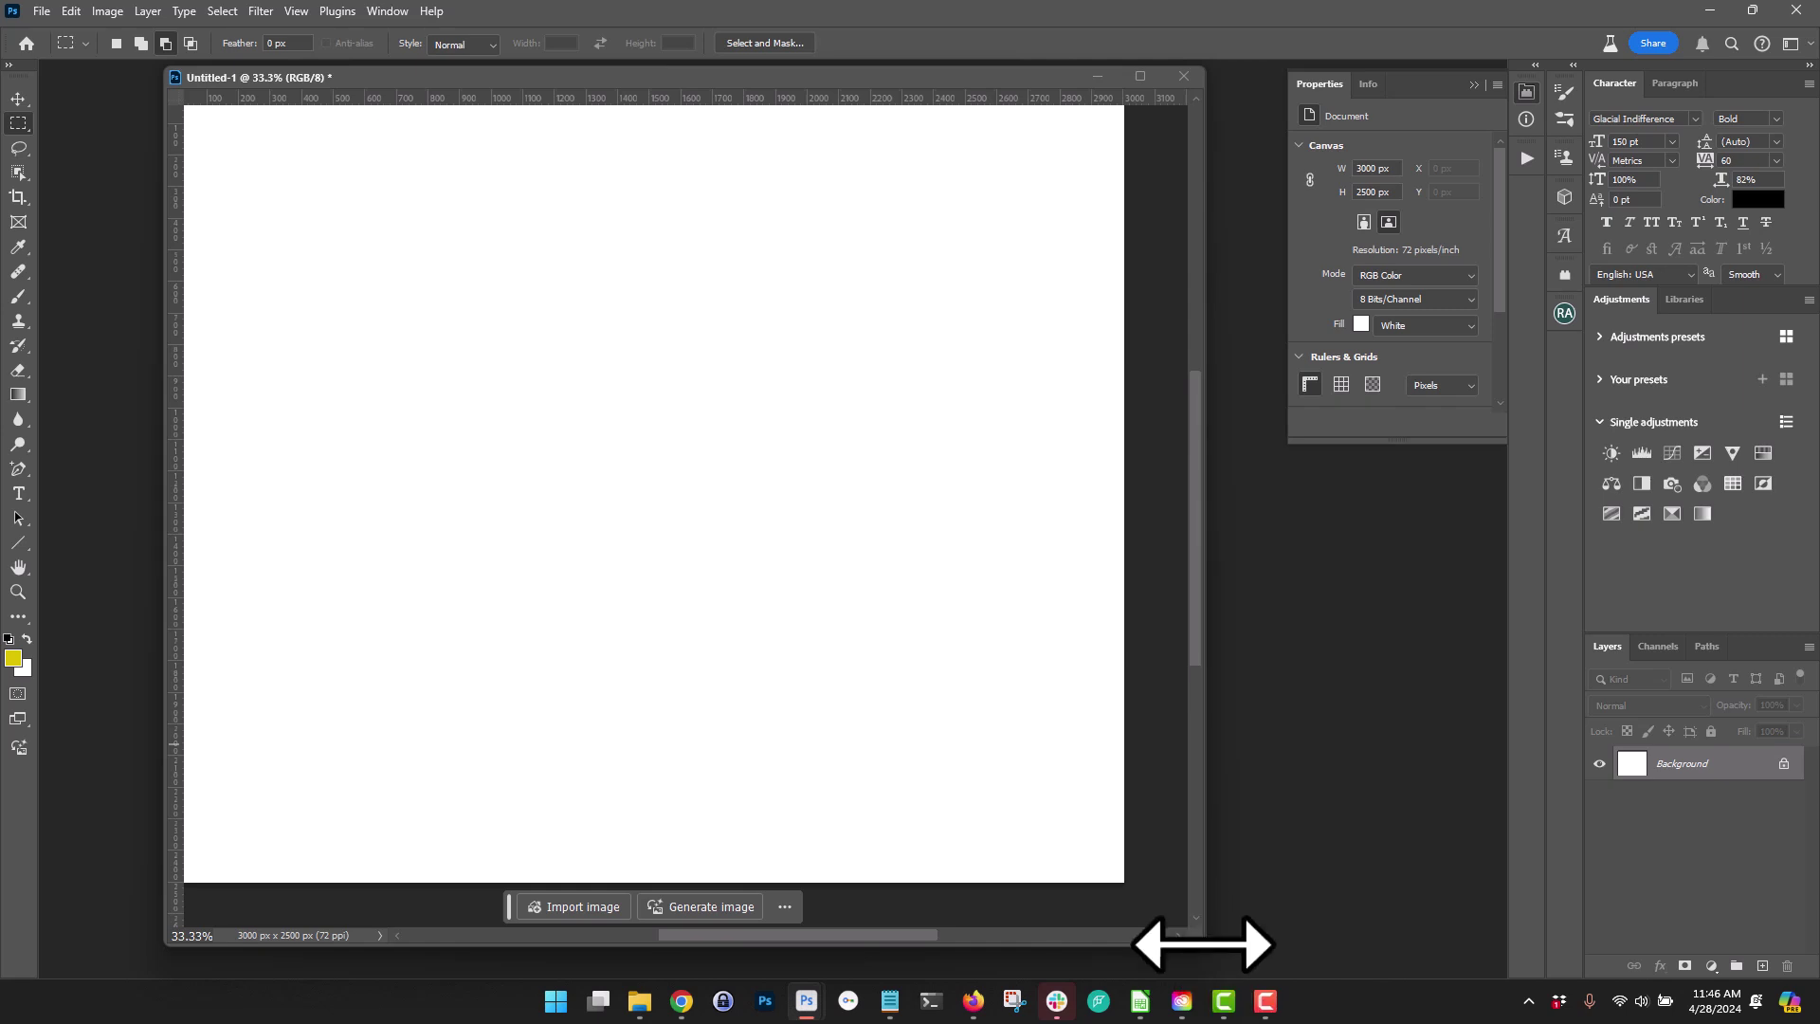
drag(1204, 945, 1228, 960)
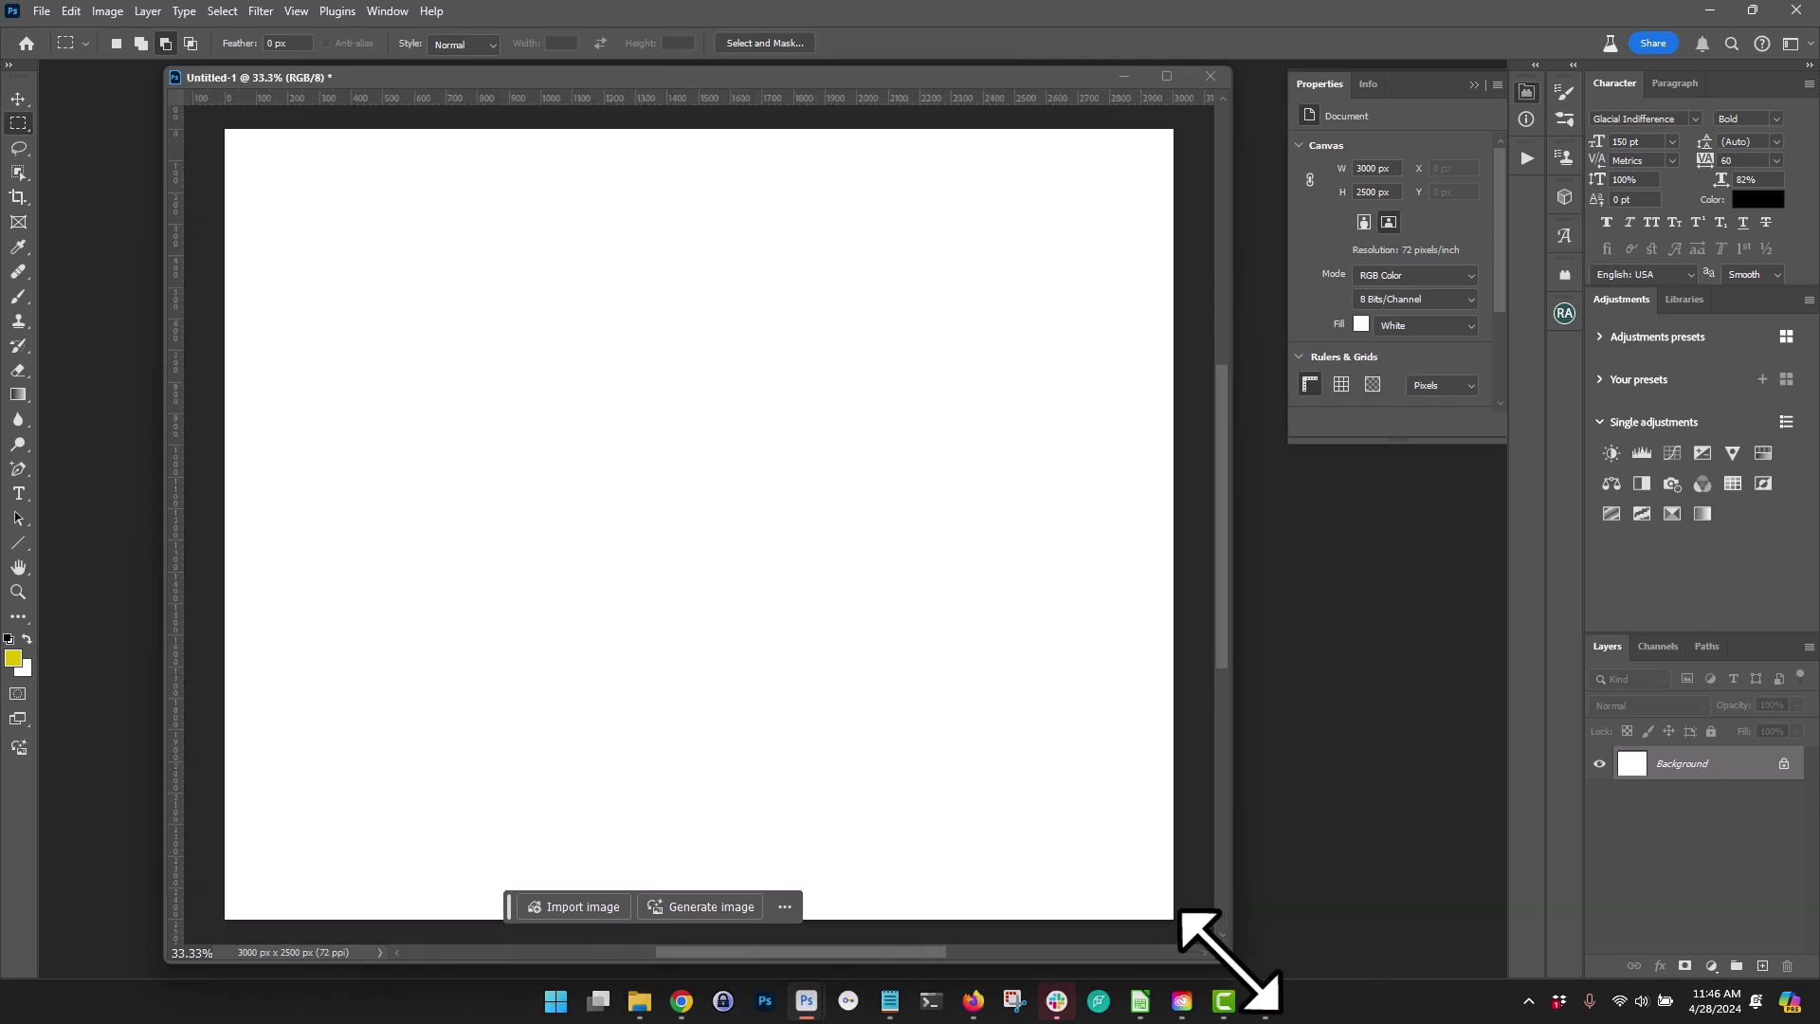
Step: Start a new generation with prompt 'create an image of a man sitting on his desk editing images in Photoshop'
click(13, 751)
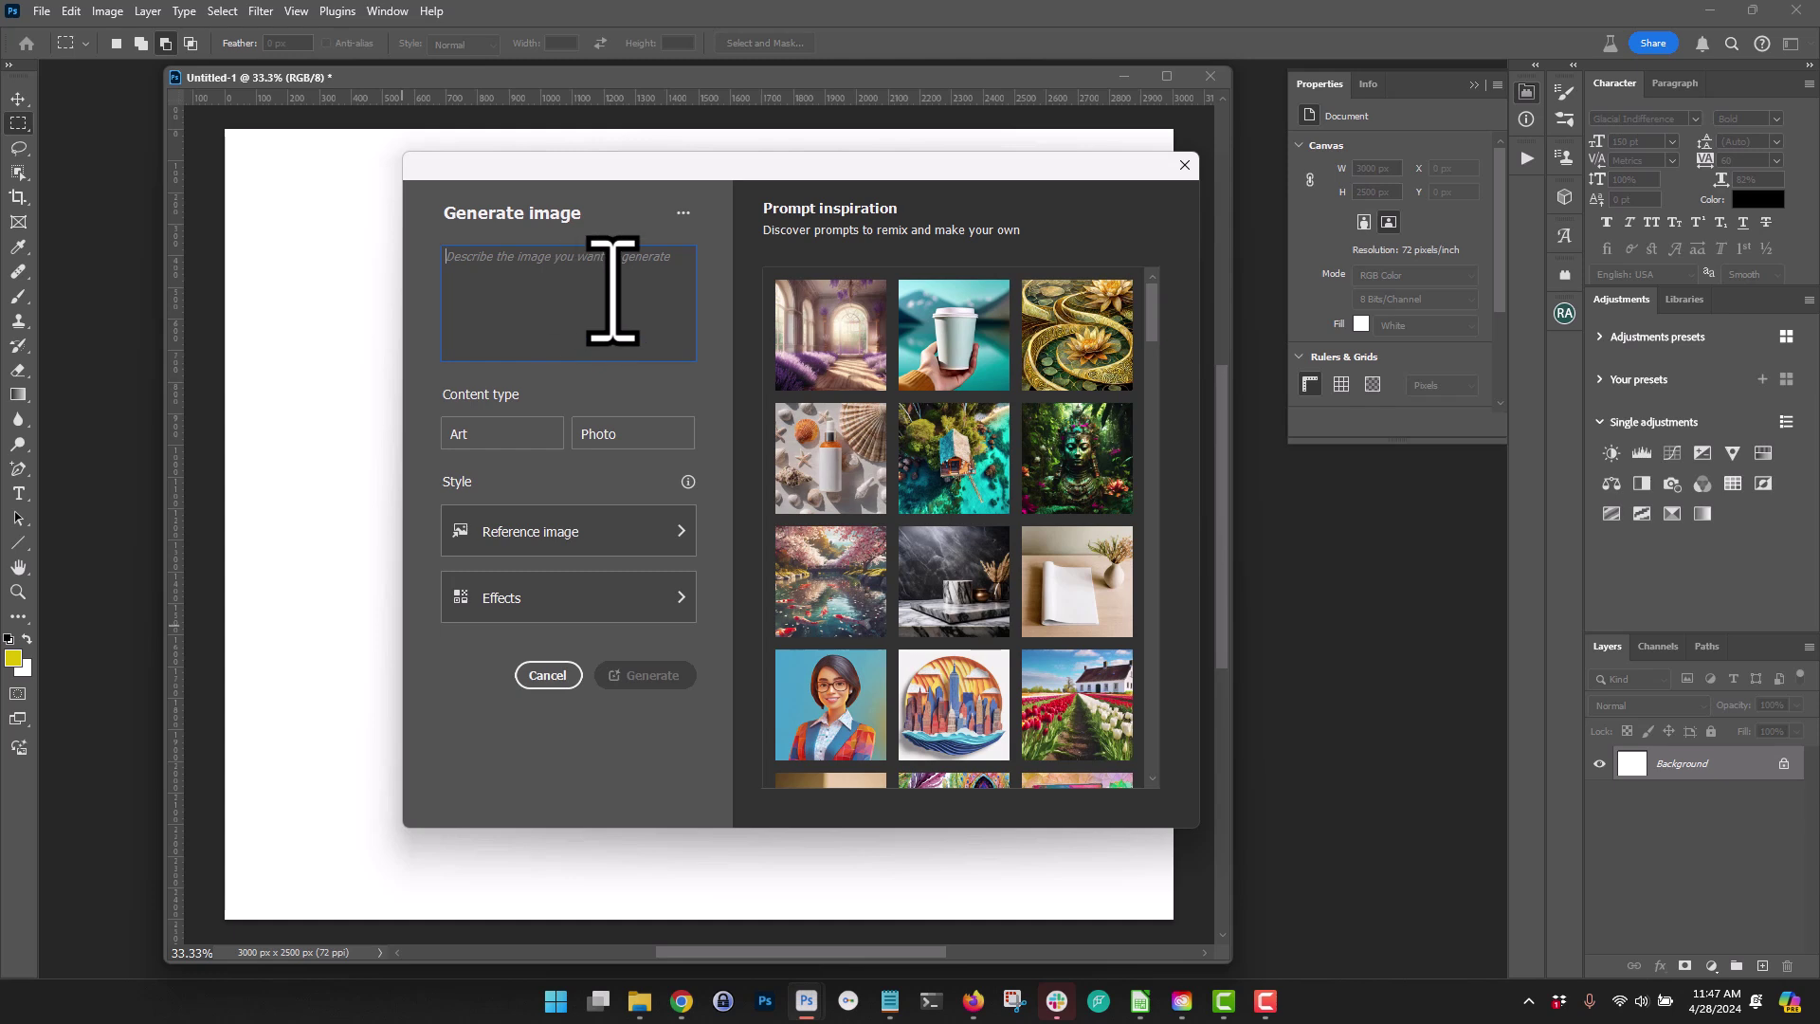
text(cre)
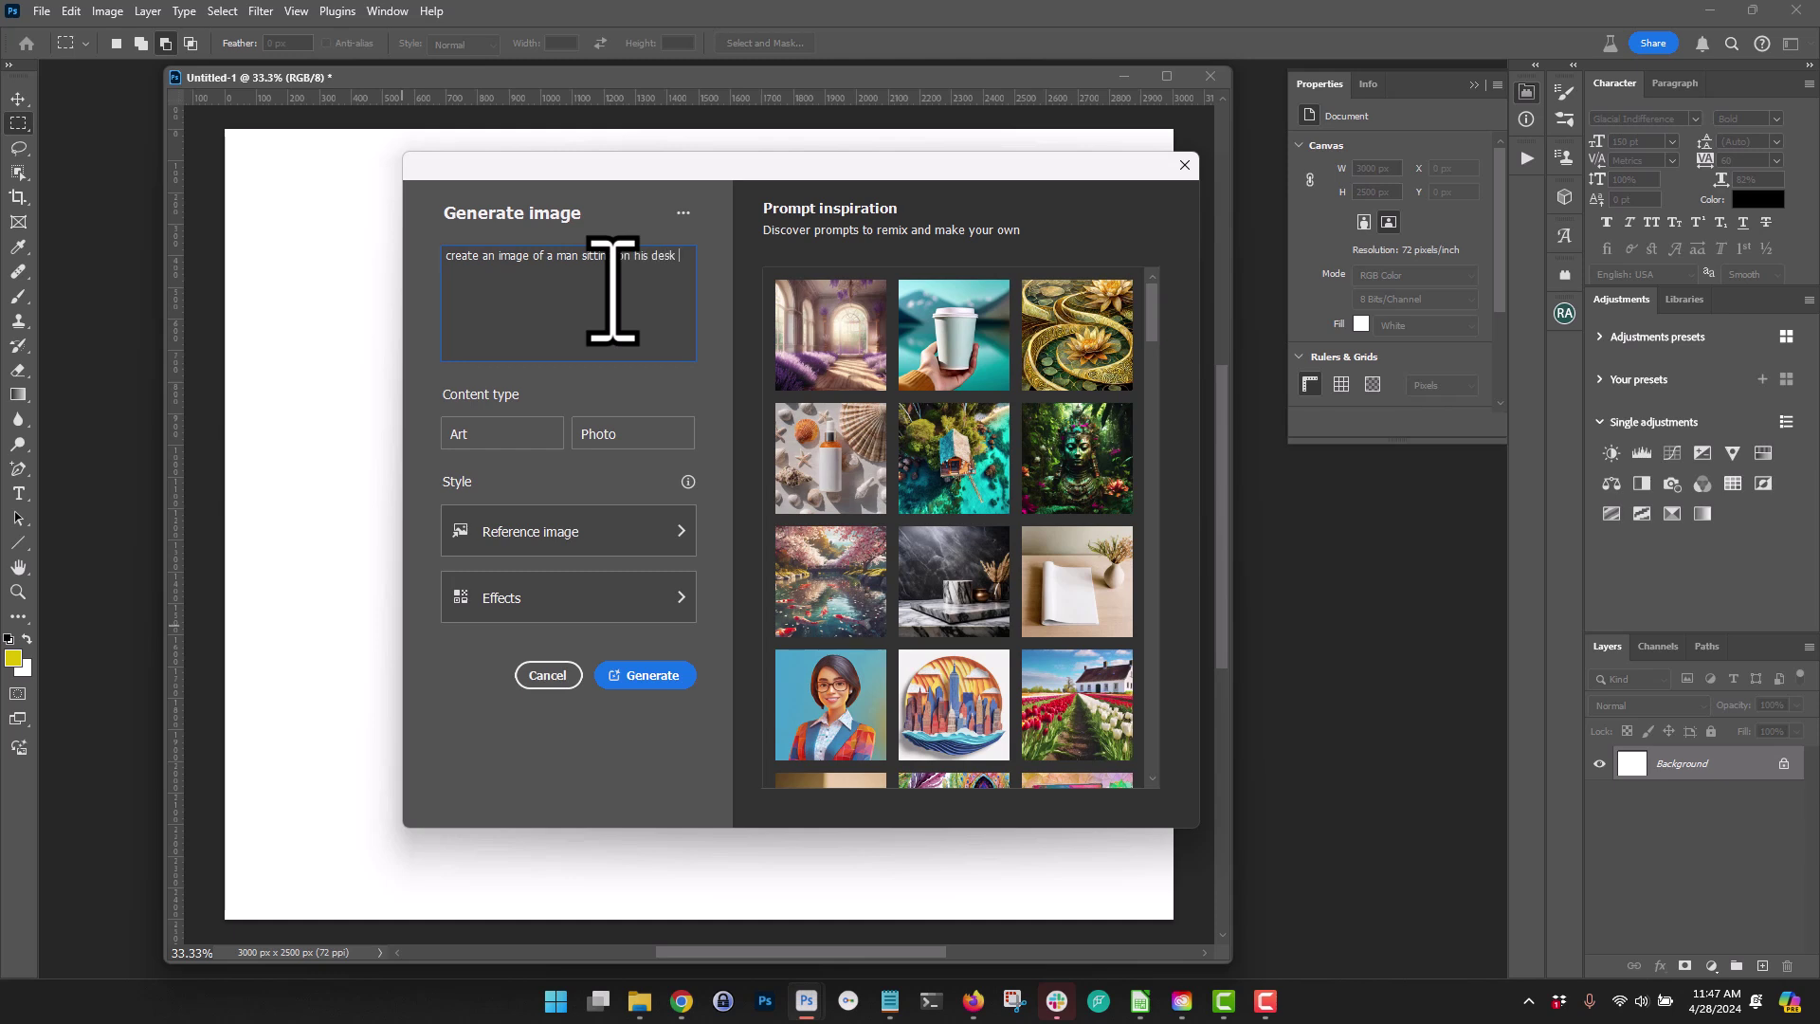
text(iting images in Photoshop)
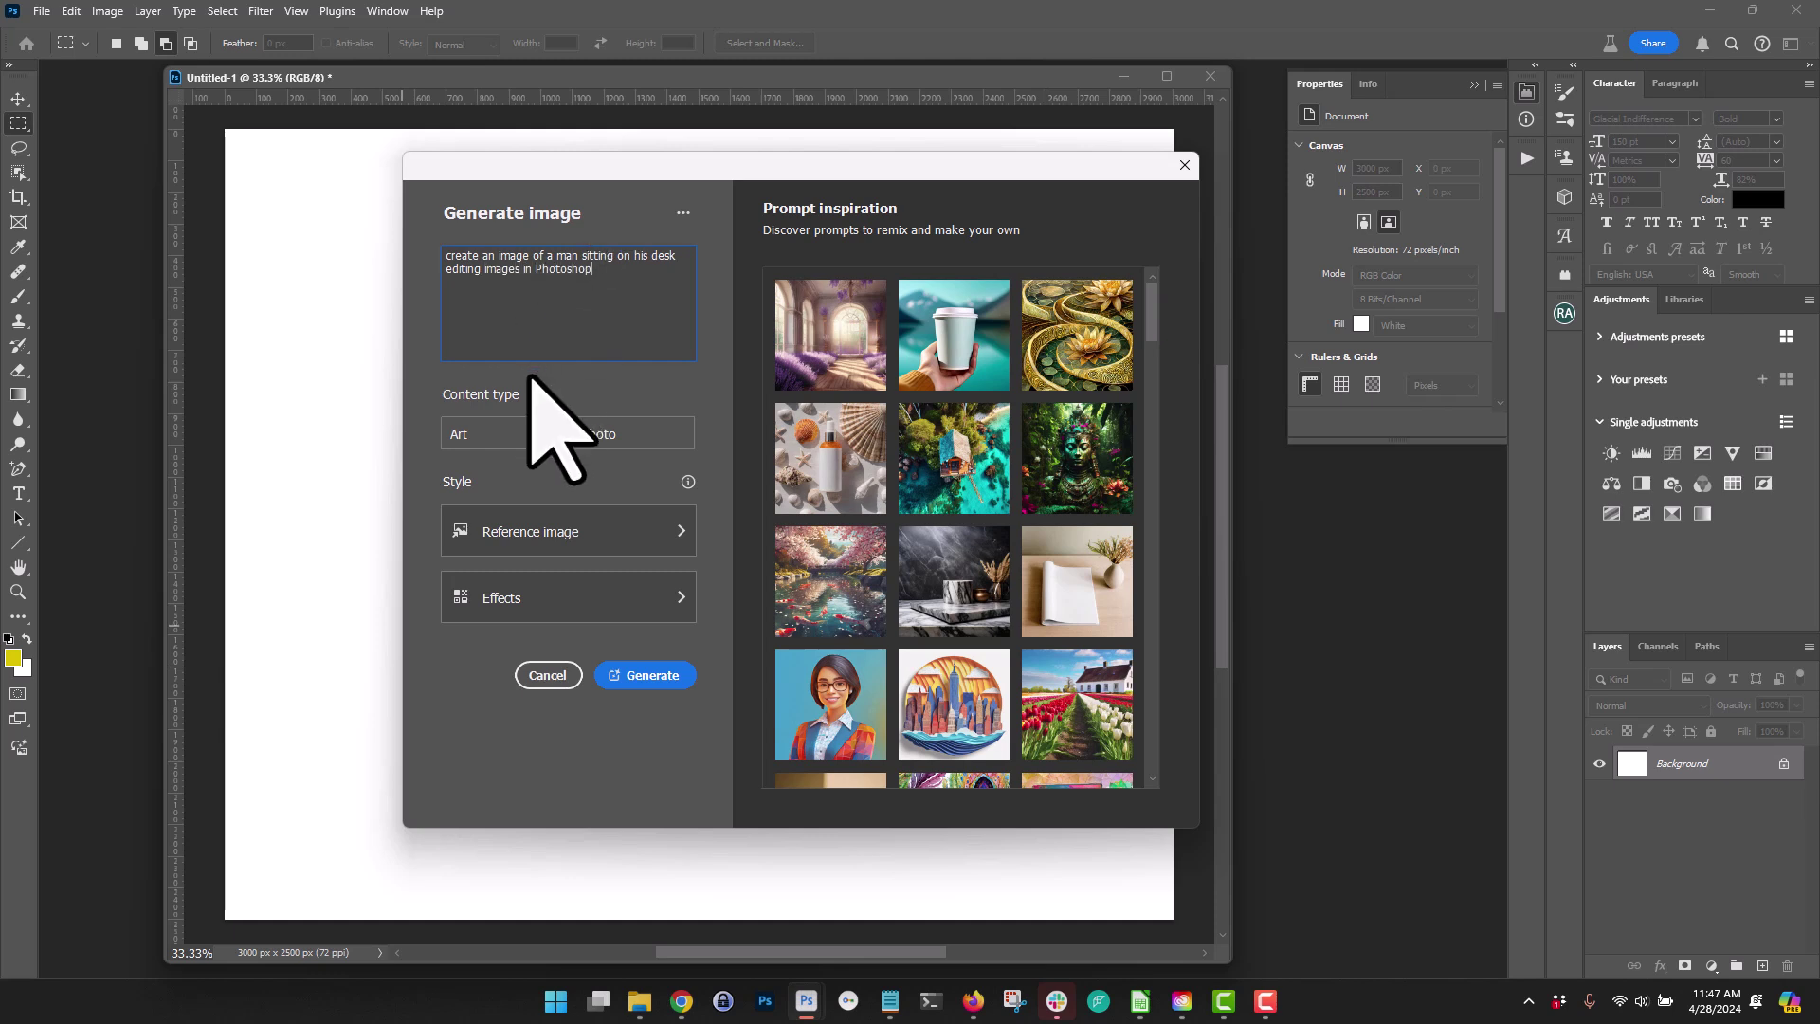
Step: Choose Photo content, headshot_StyleMePretty.png as the reference image, and the Bokeh effect
click(598, 437)
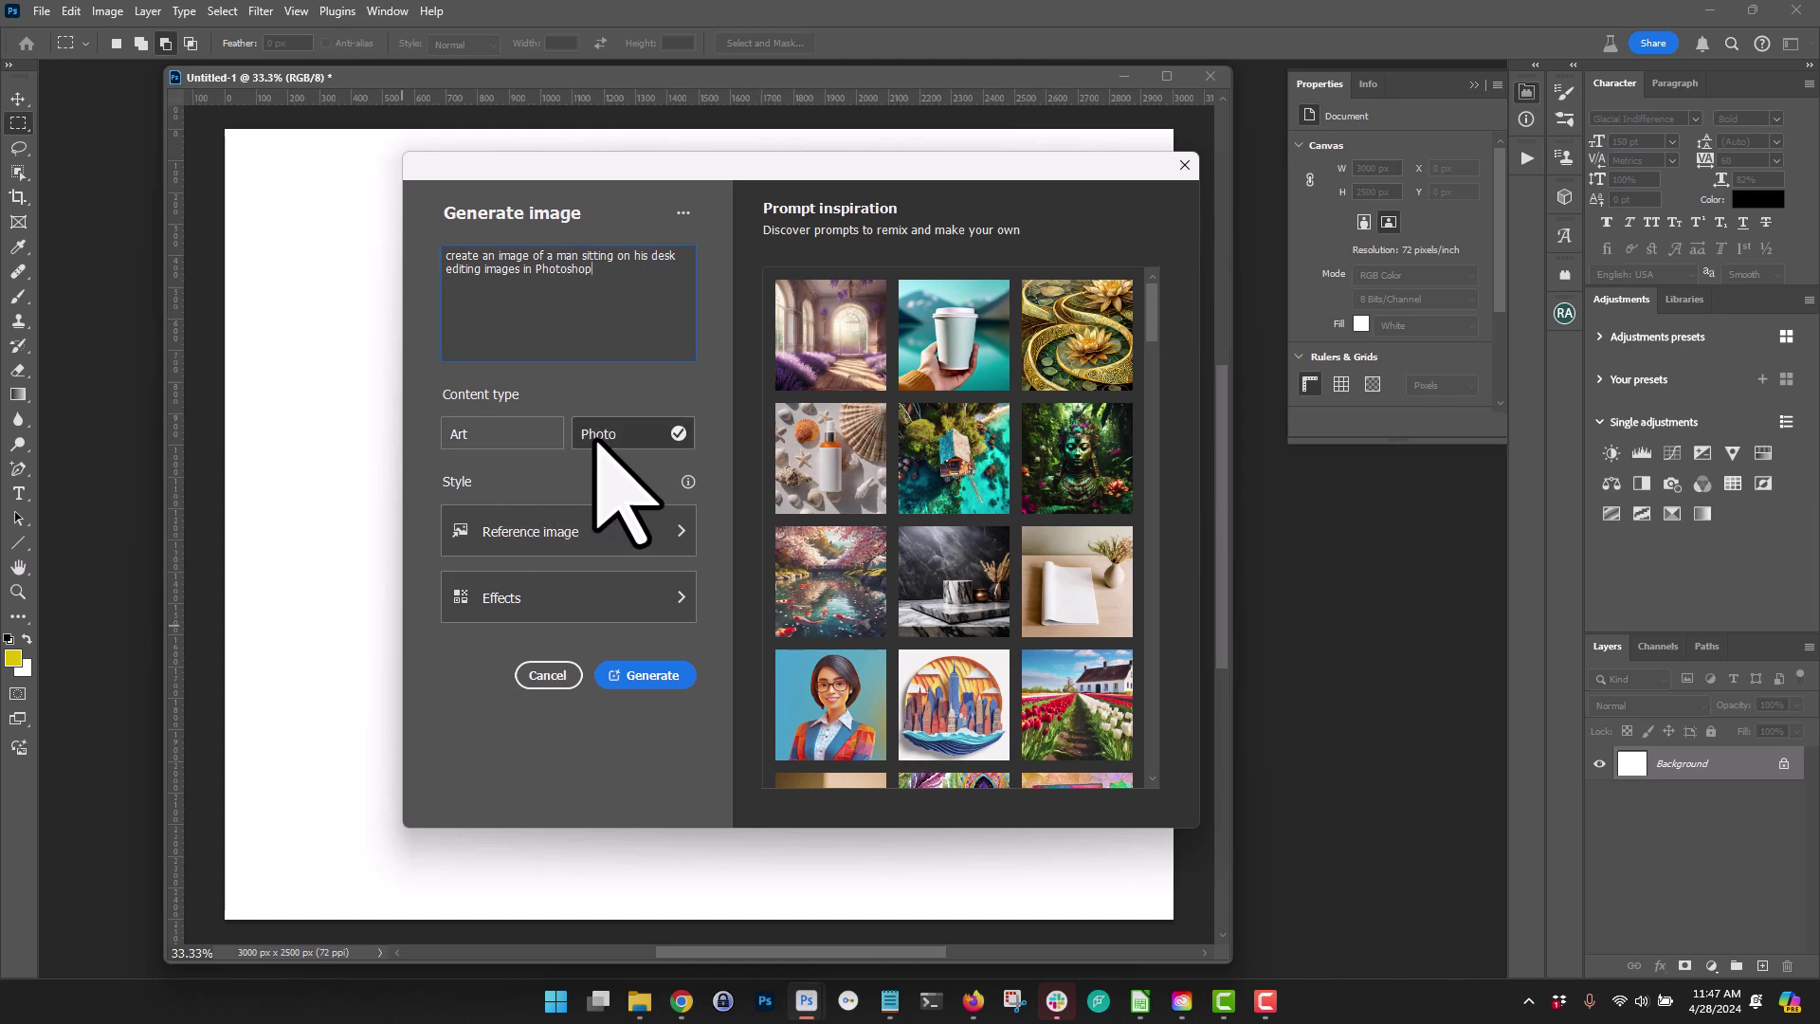
click(574, 546)
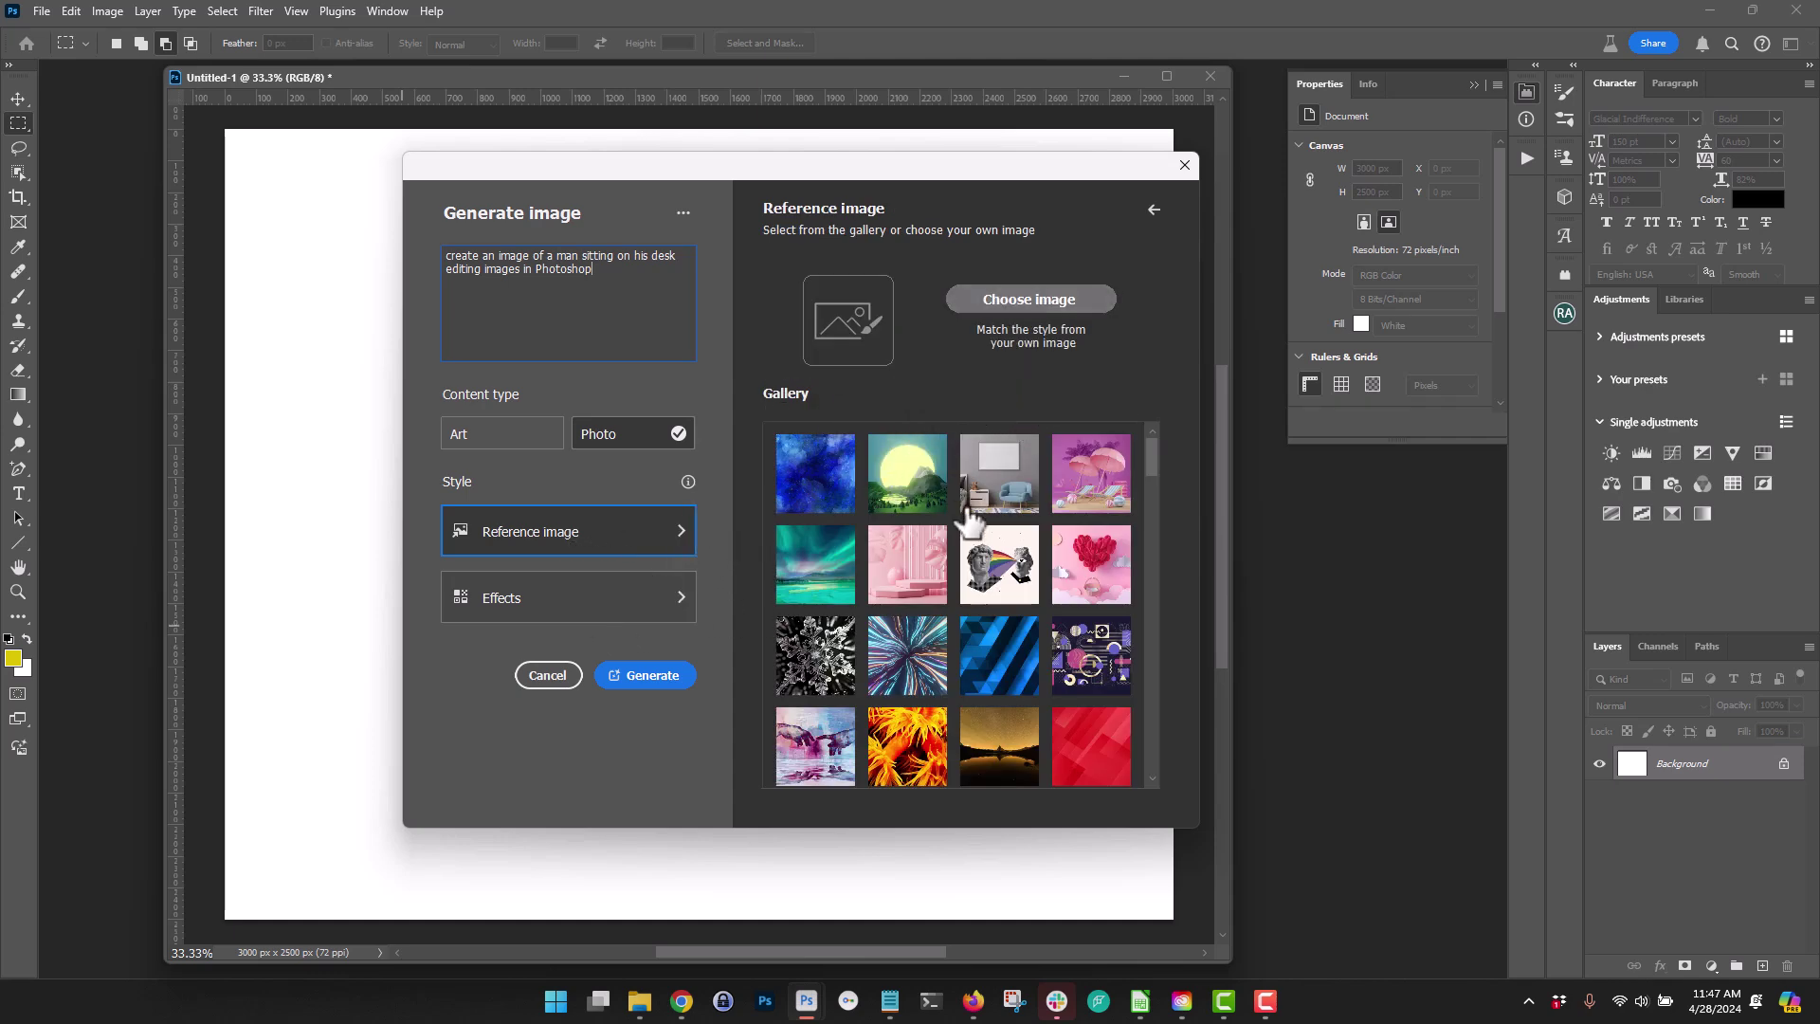
scroll(900, 588, down, 5)
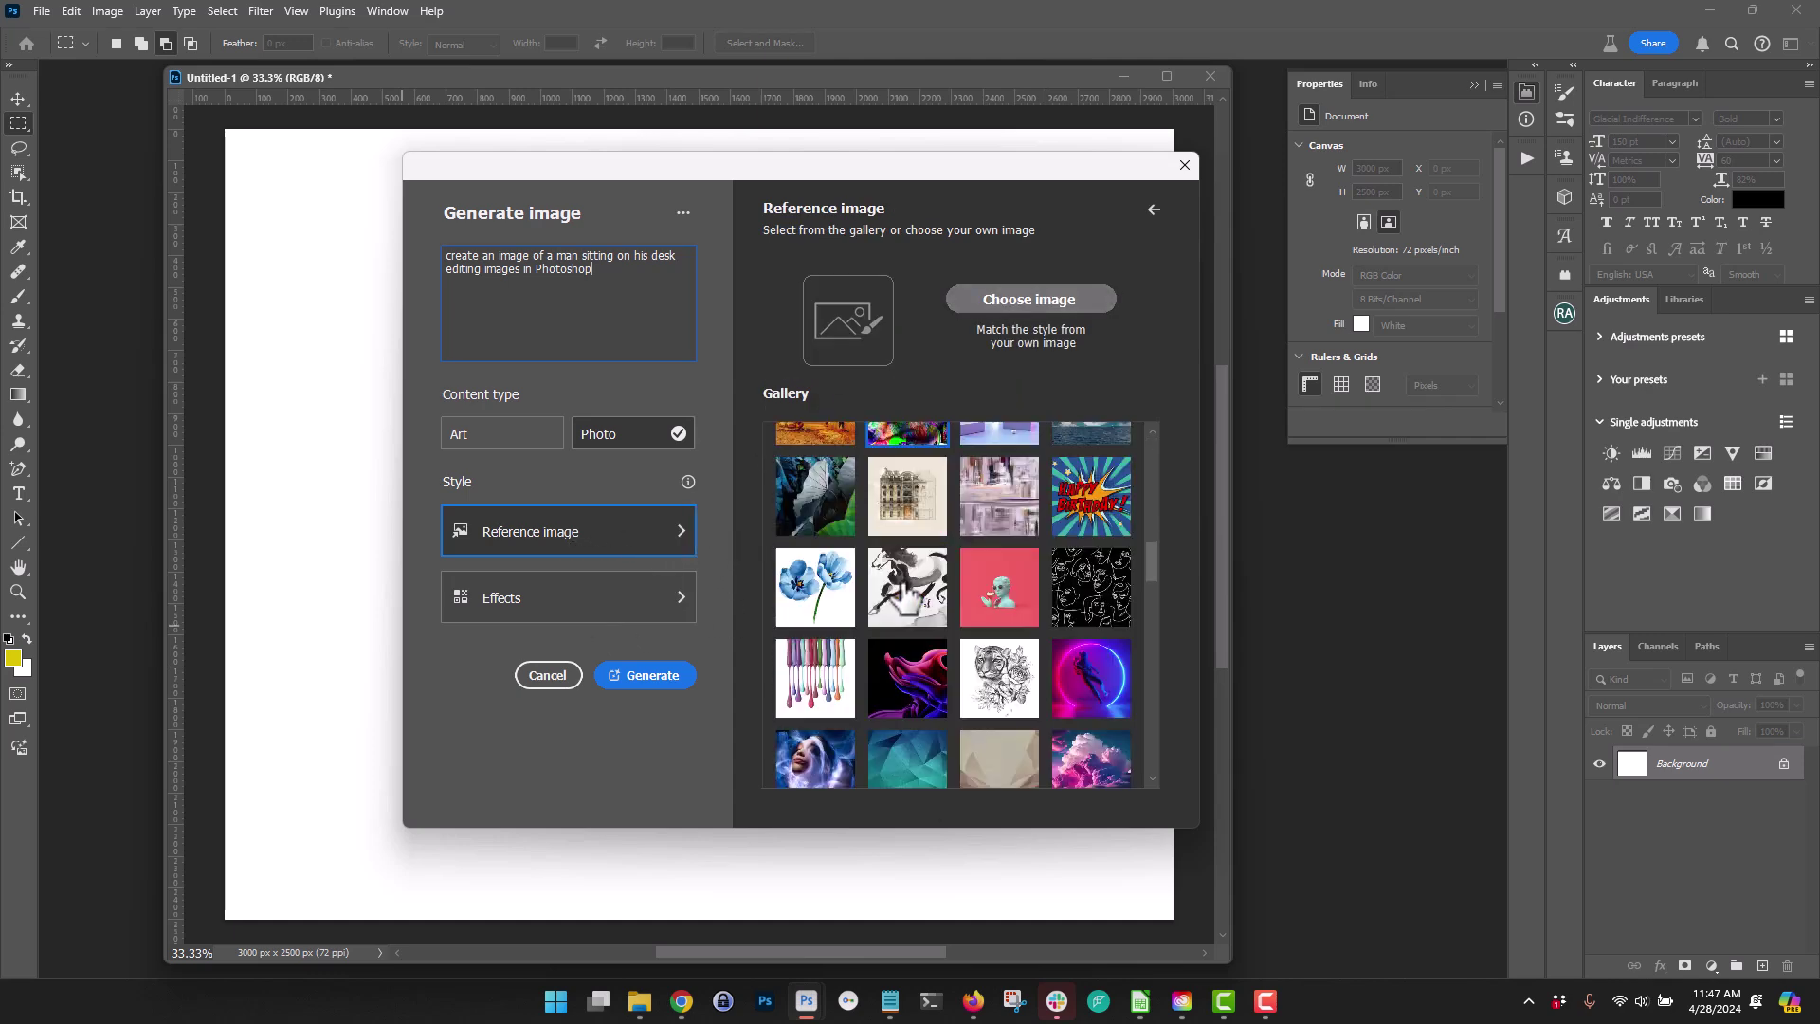
scroll(901, 592, up, 5)
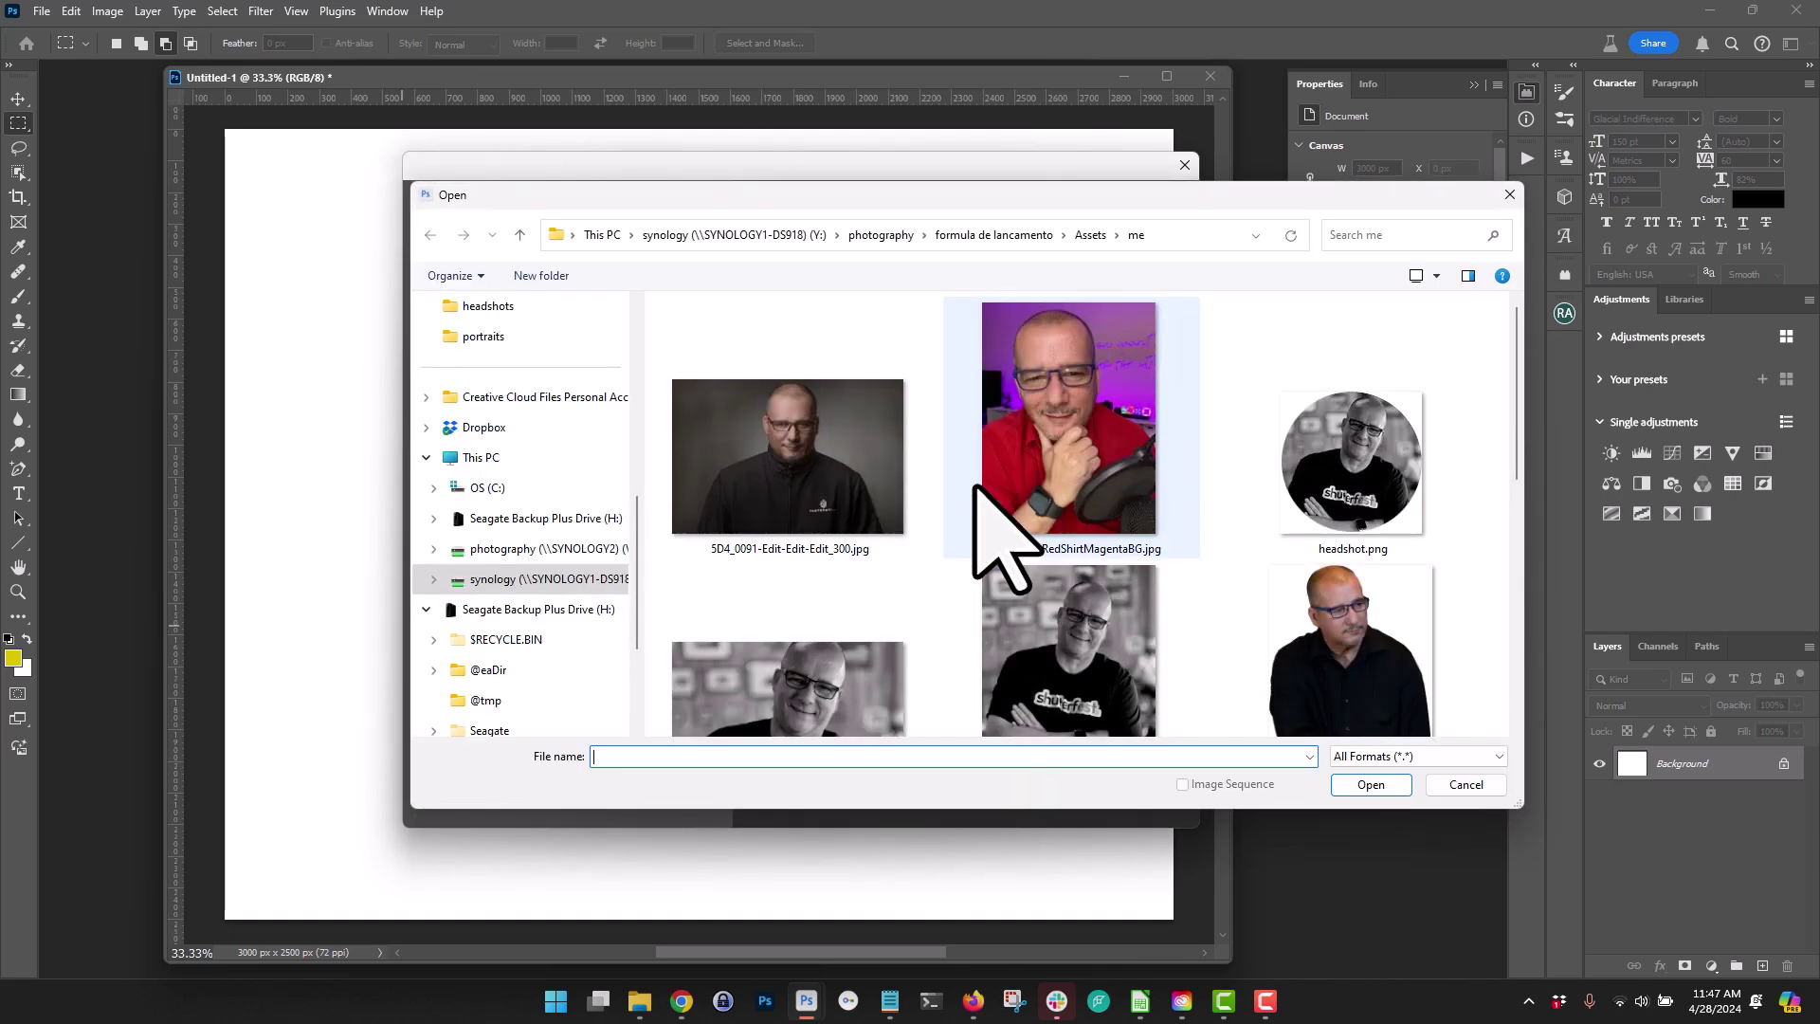
scroll(948, 483, down, 1)
scroll(967, 527, down, 5)
scroll(974, 528, up, 3)
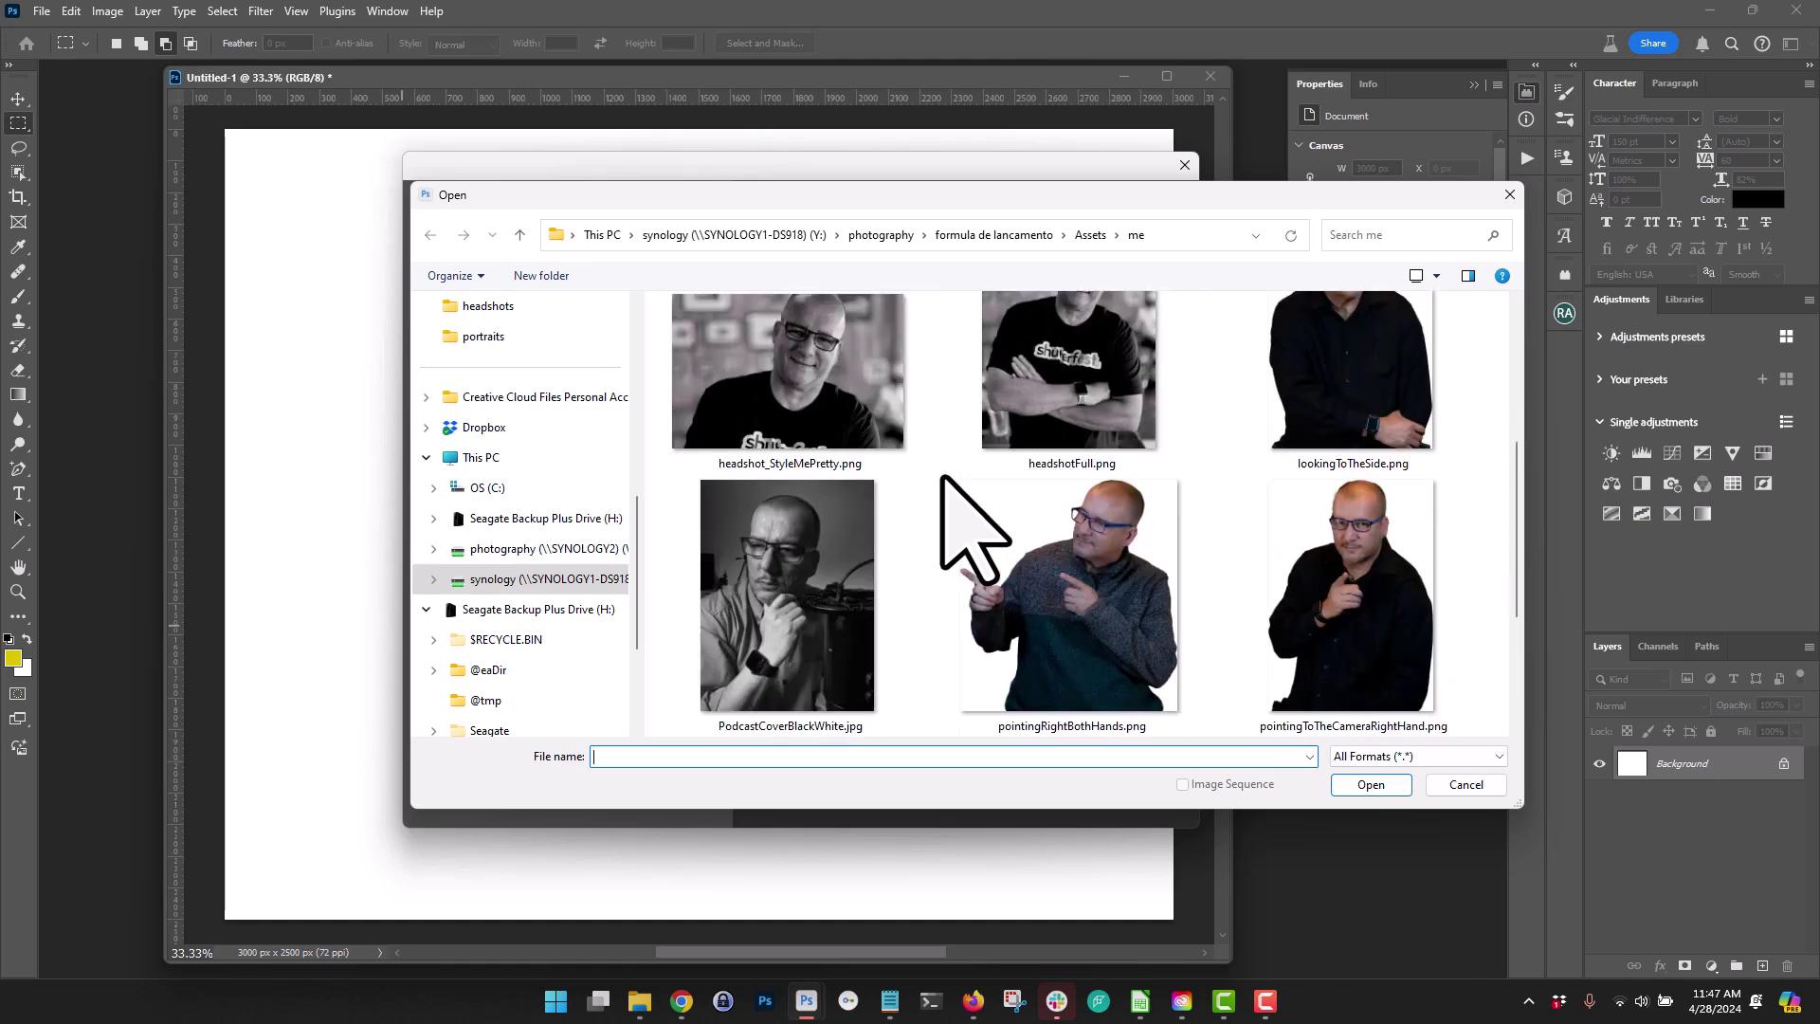
click(835, 384)
click(1371, 784)
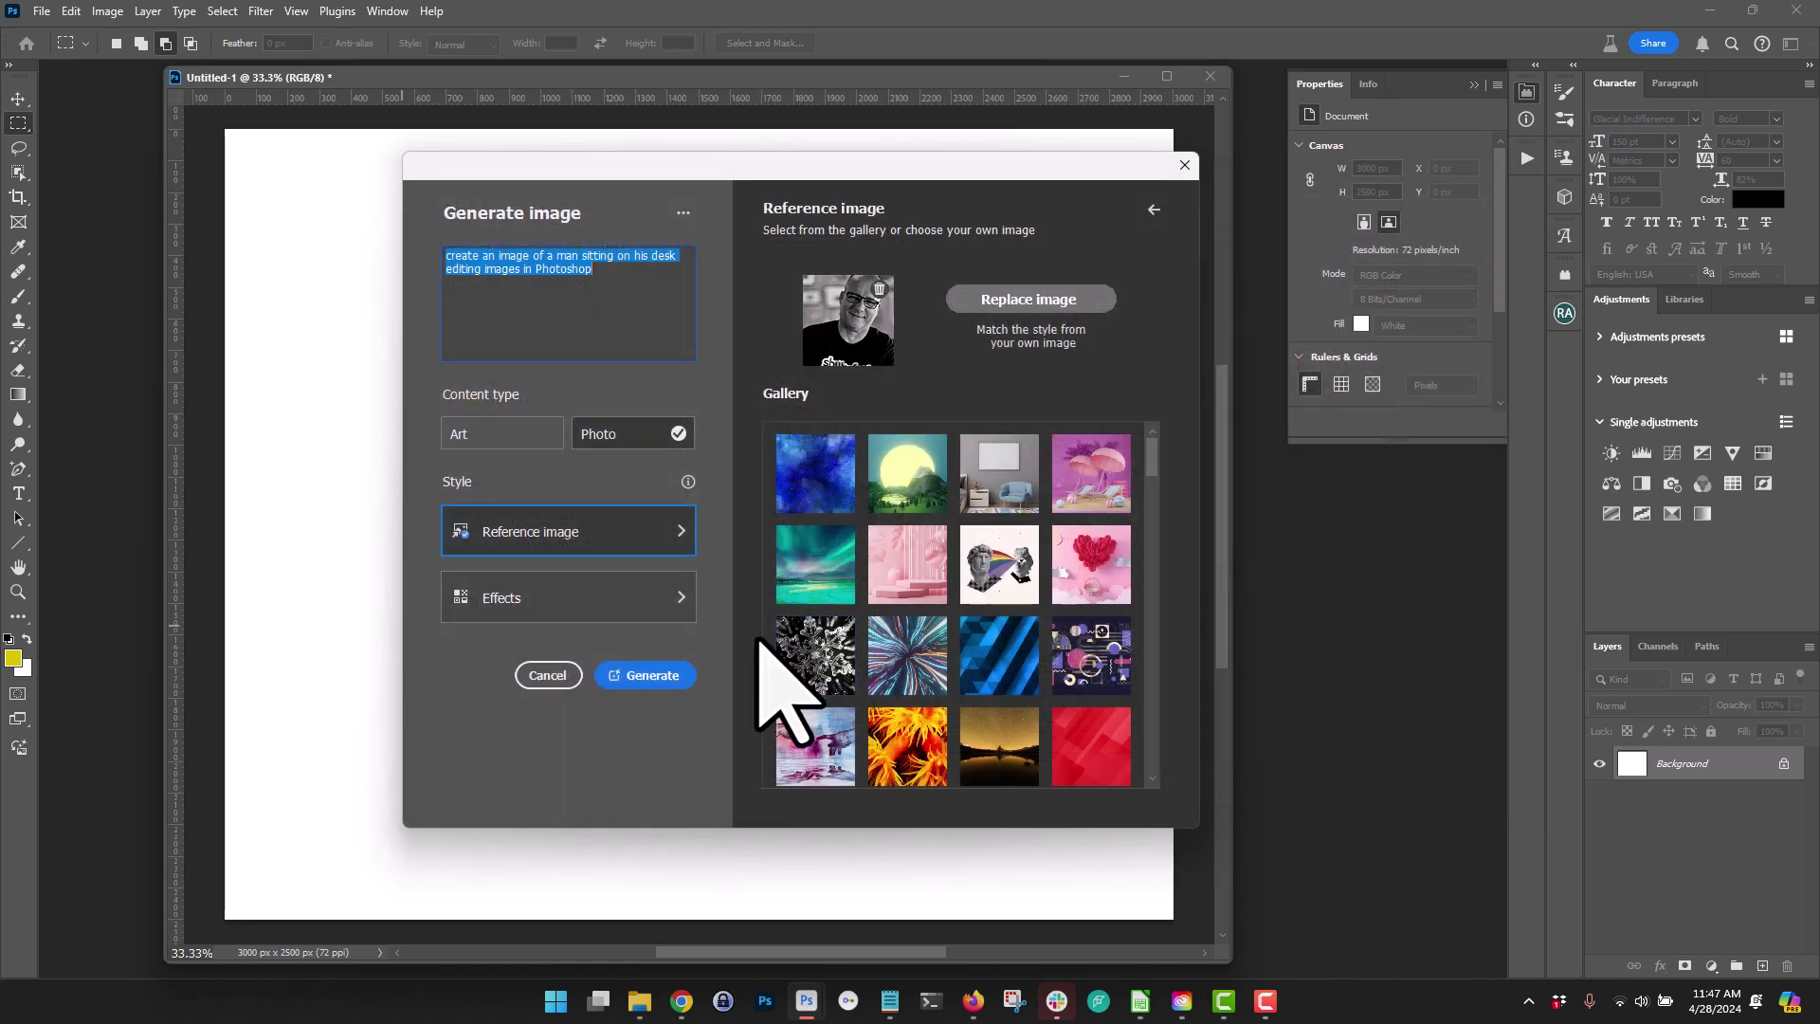
click(609, 605)
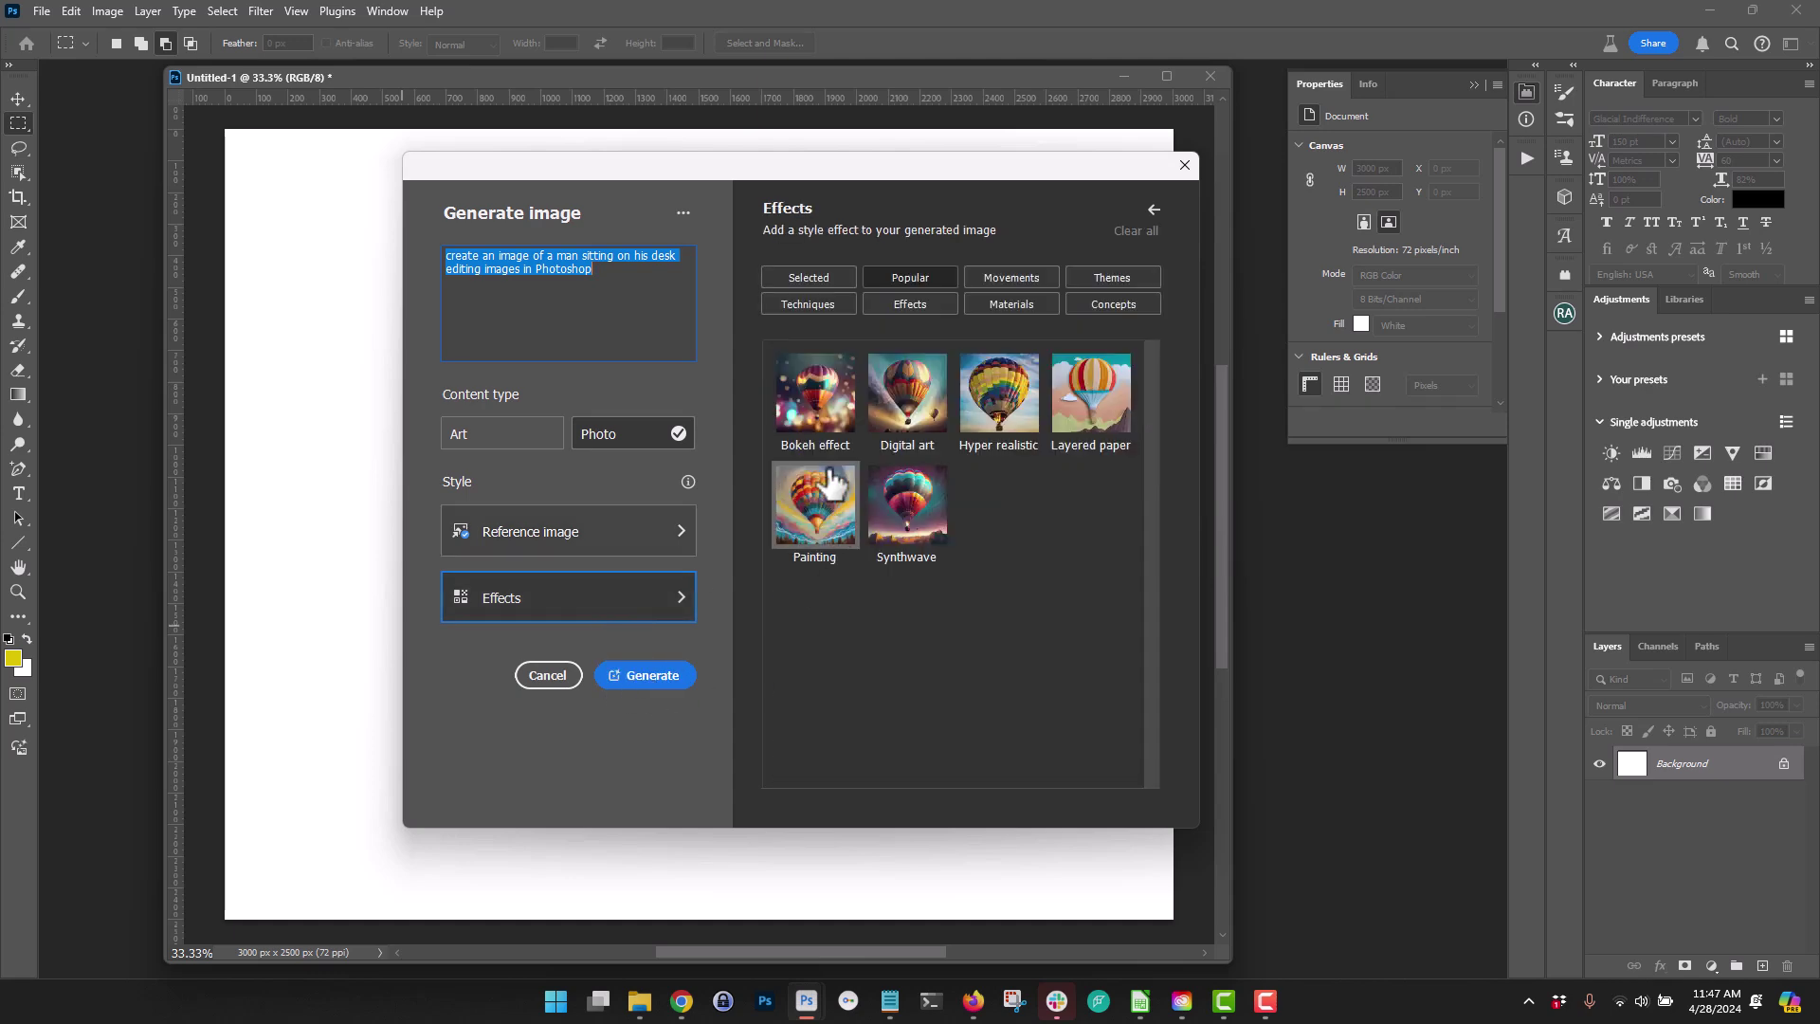
click(826, 386)
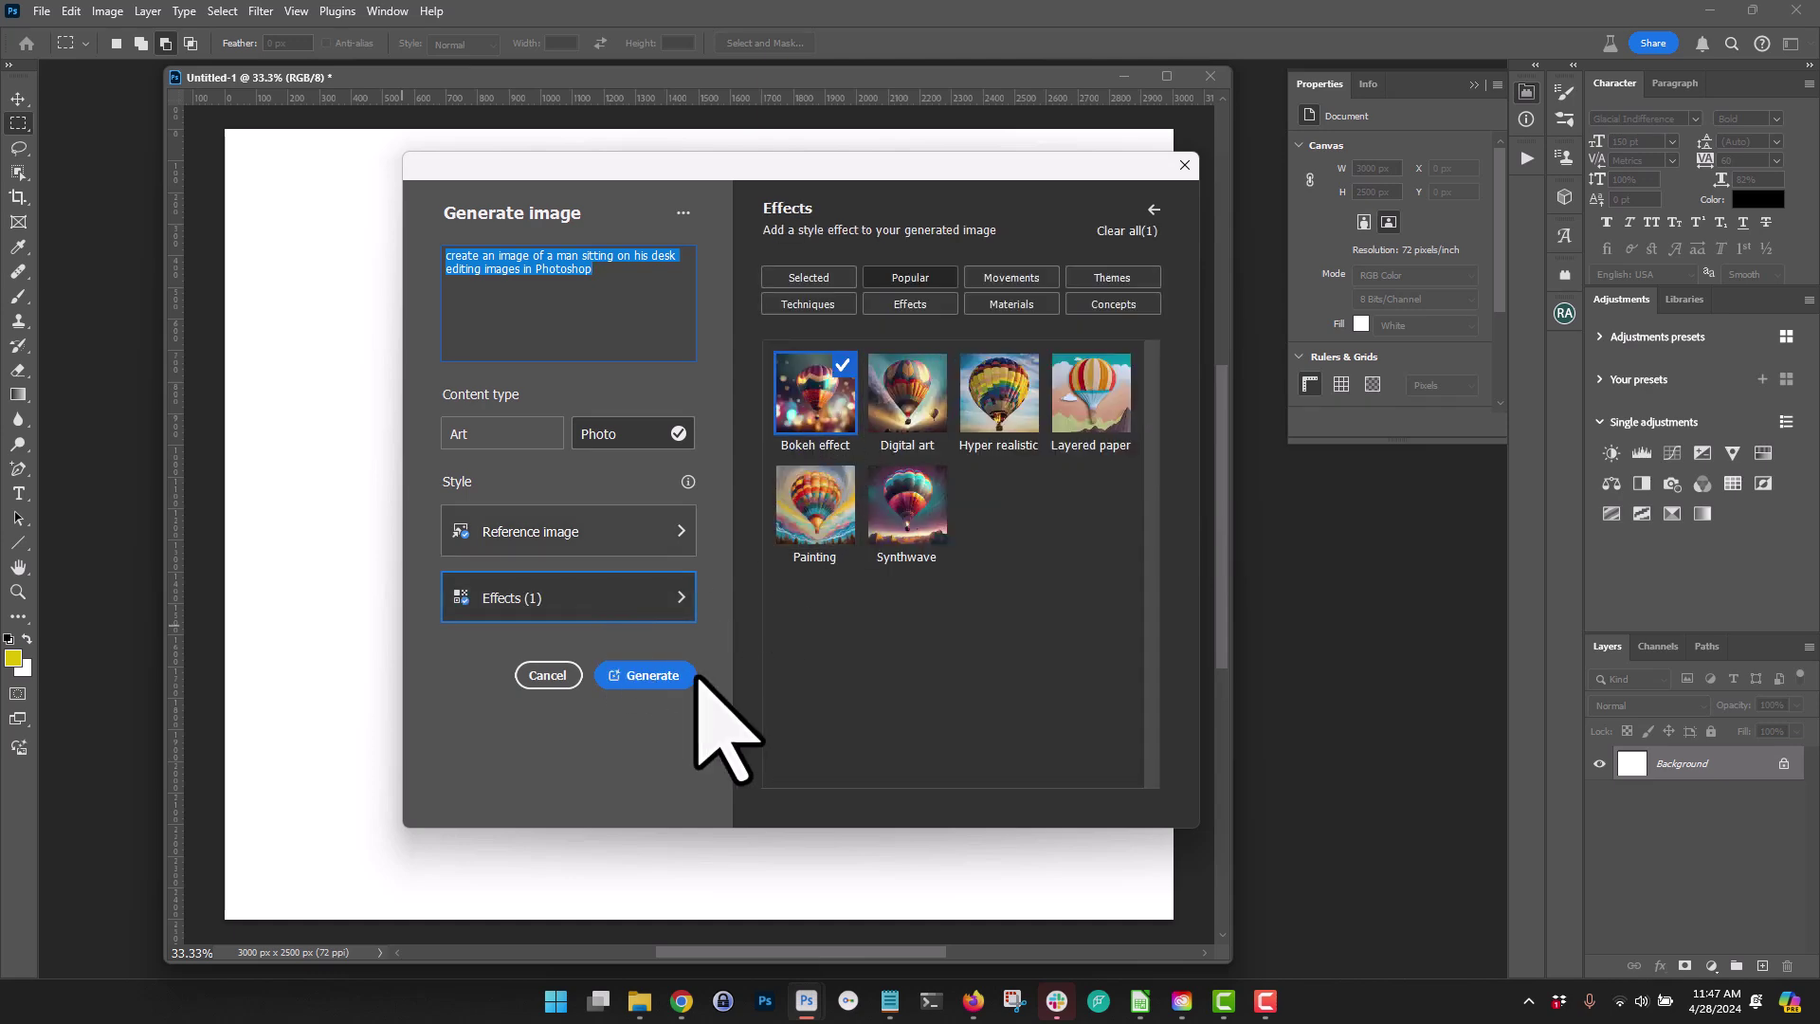
Step: Generate the desk image and inspect the tablet-and-hand area
click(650, 679)
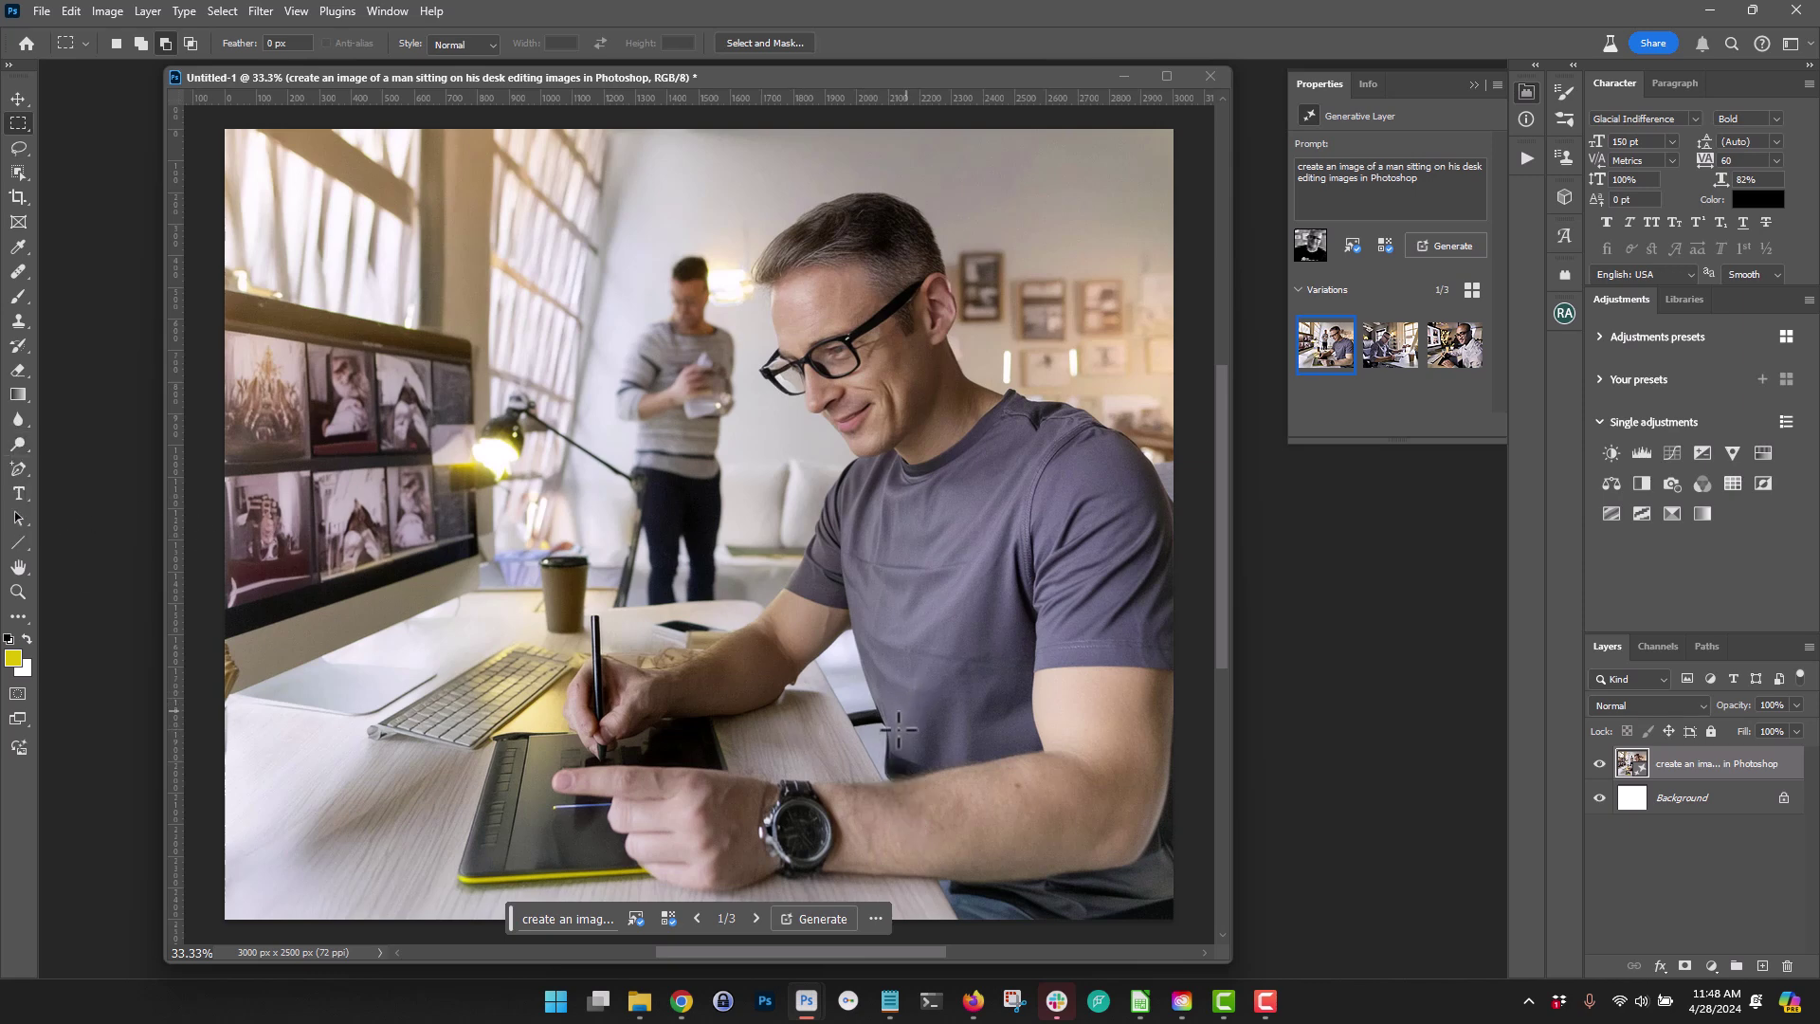
drag(494, 744, 902, 899)
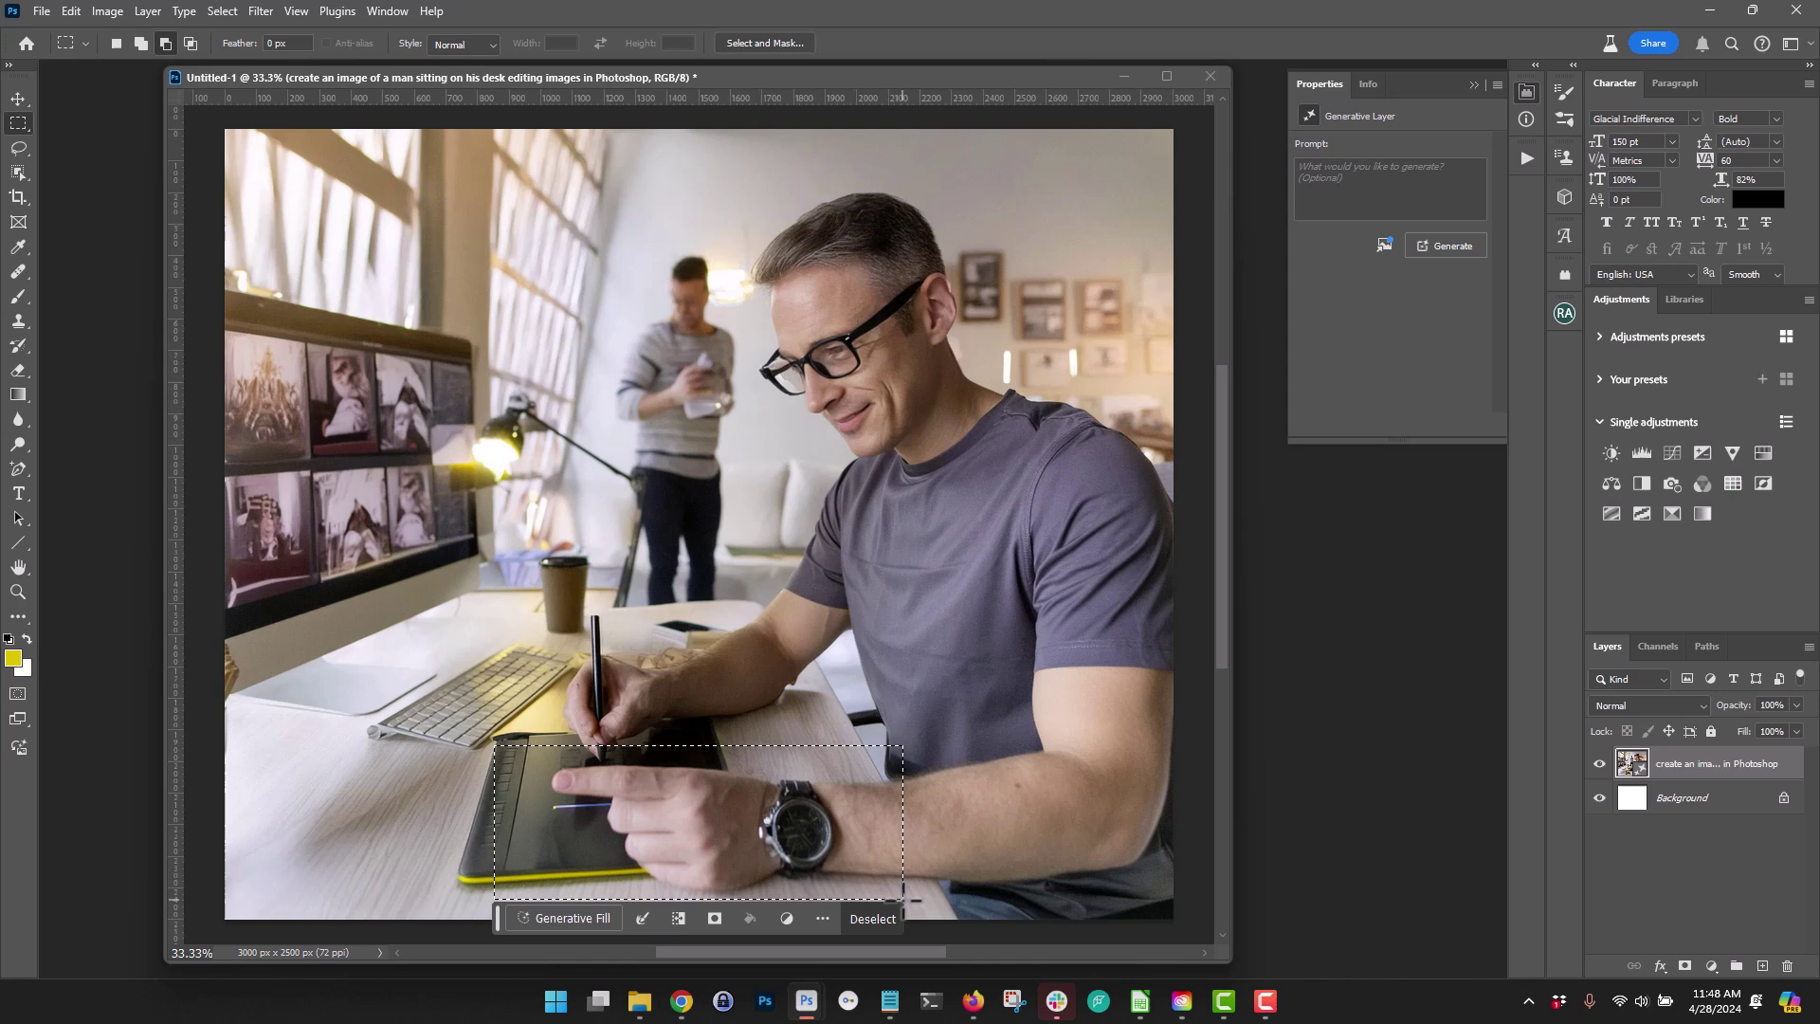
click(901, 817)
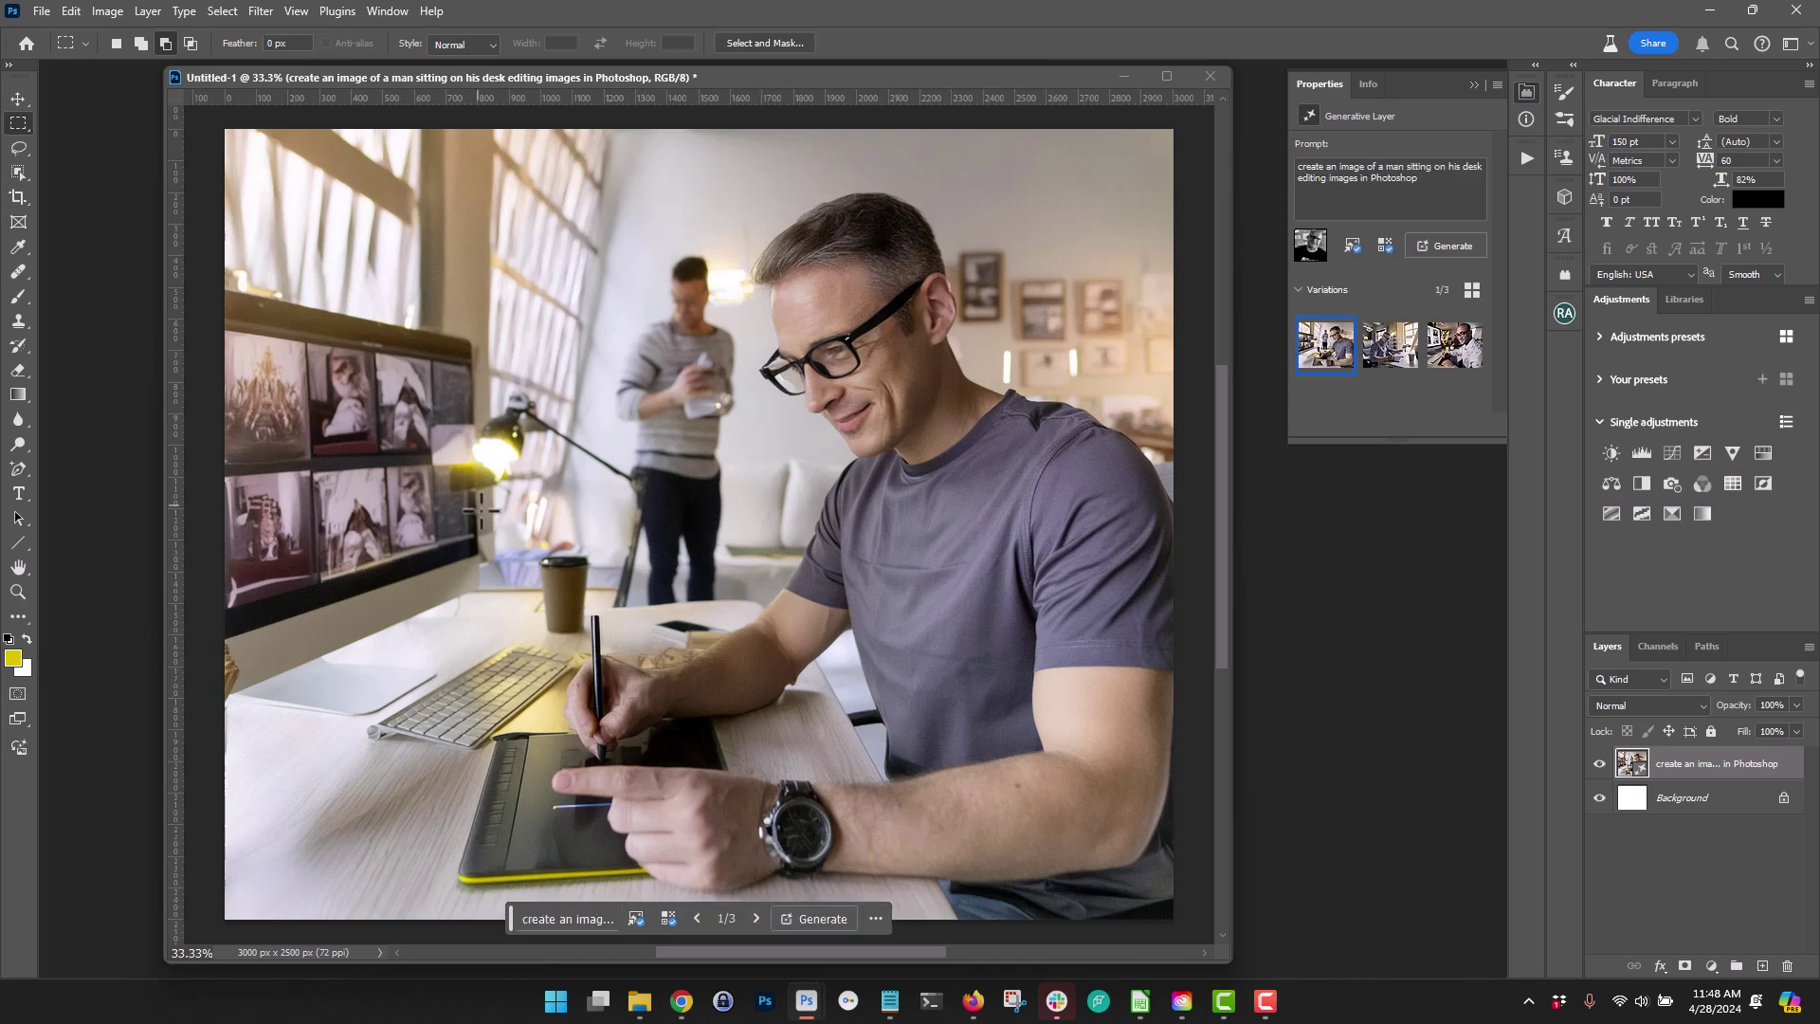
Step: Compare the second and third variations, settling on the third
mouse_move(1309, 377)
click(1379, 358)
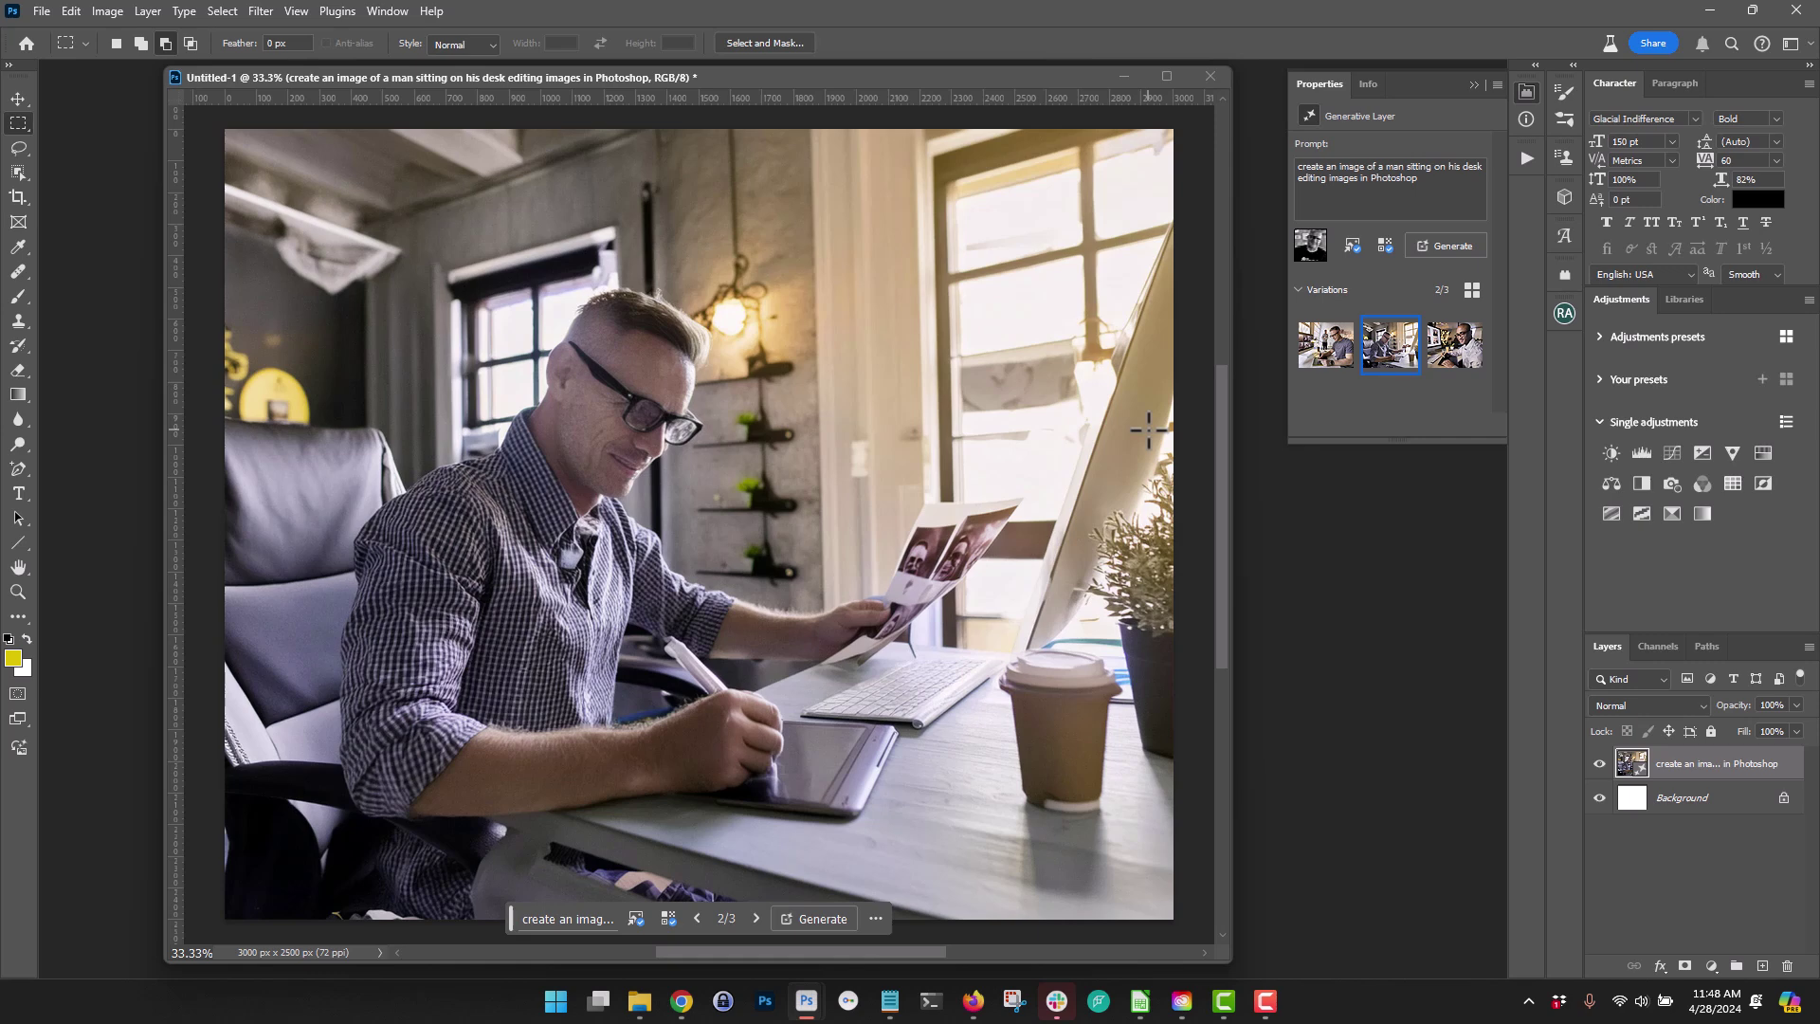
click(1455, 356)
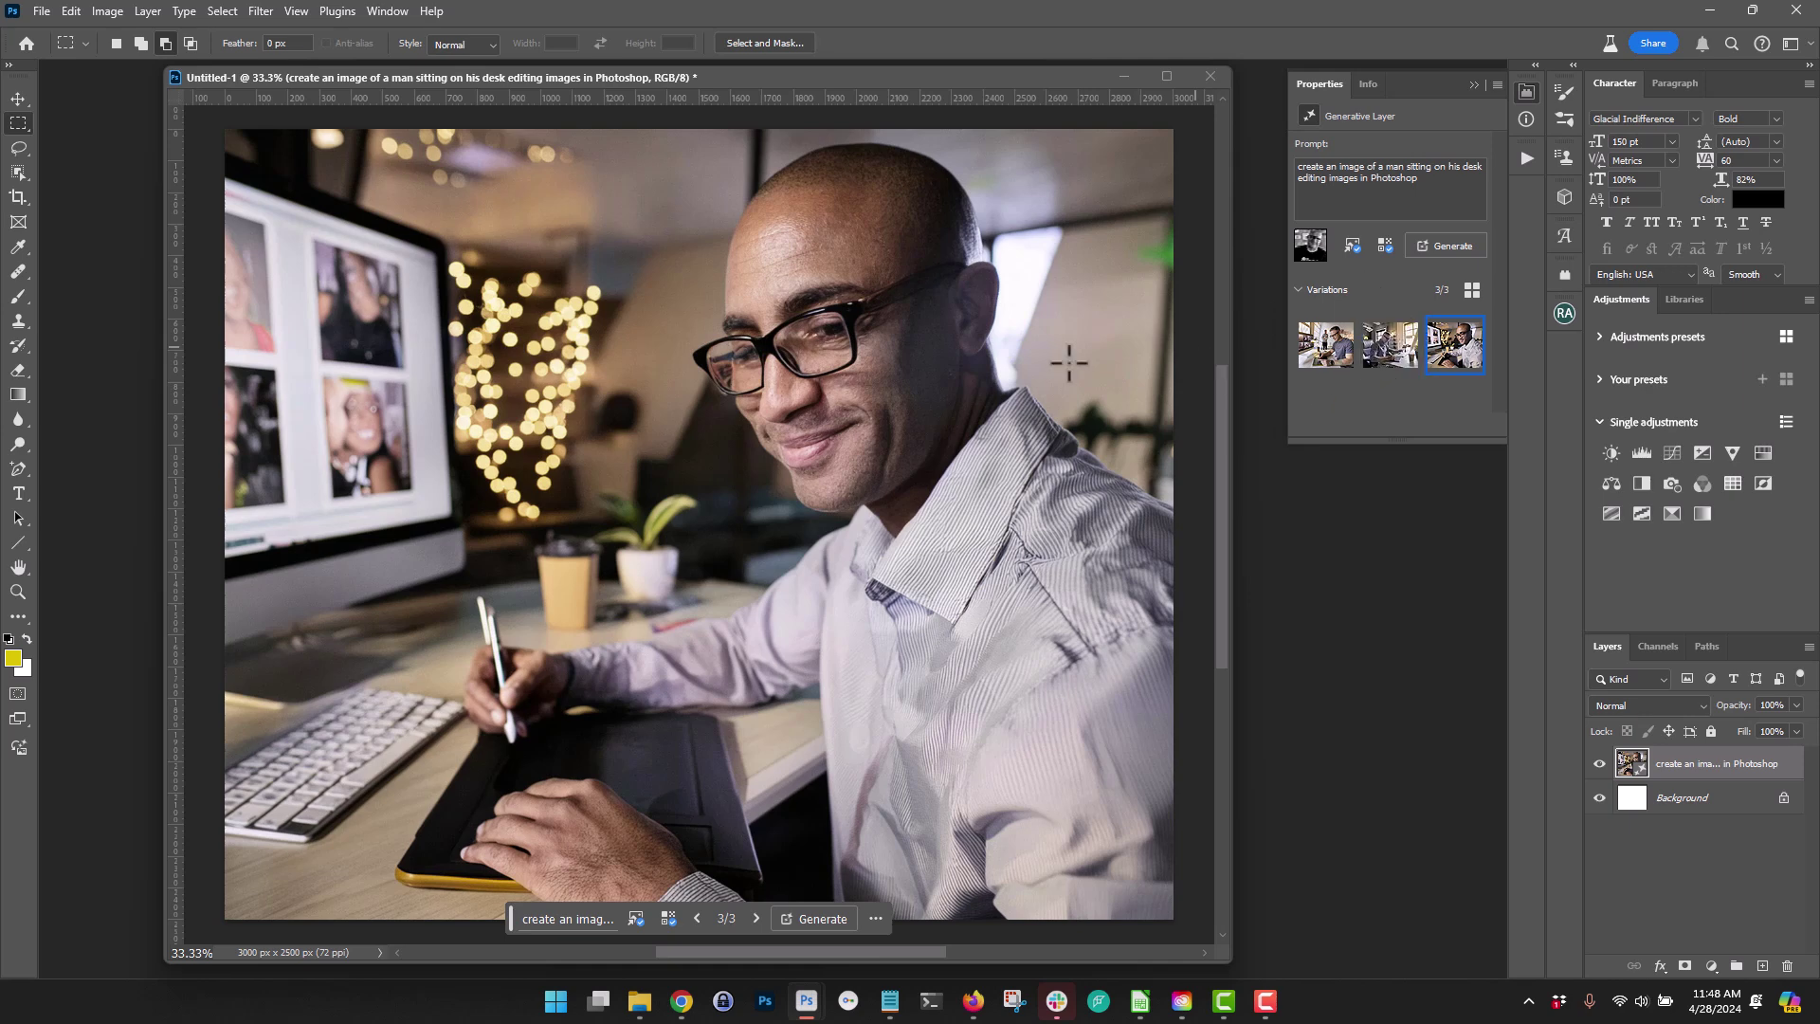
Step: Inspect the drawing tablet area, clear the selection, and generate three more variations
mouse_move(420, 758)
mouse_down()
mouse_move(749, 844)
mouse_move(748, 920)
mouse_up()
click(801, 728)
click(1431, 248)
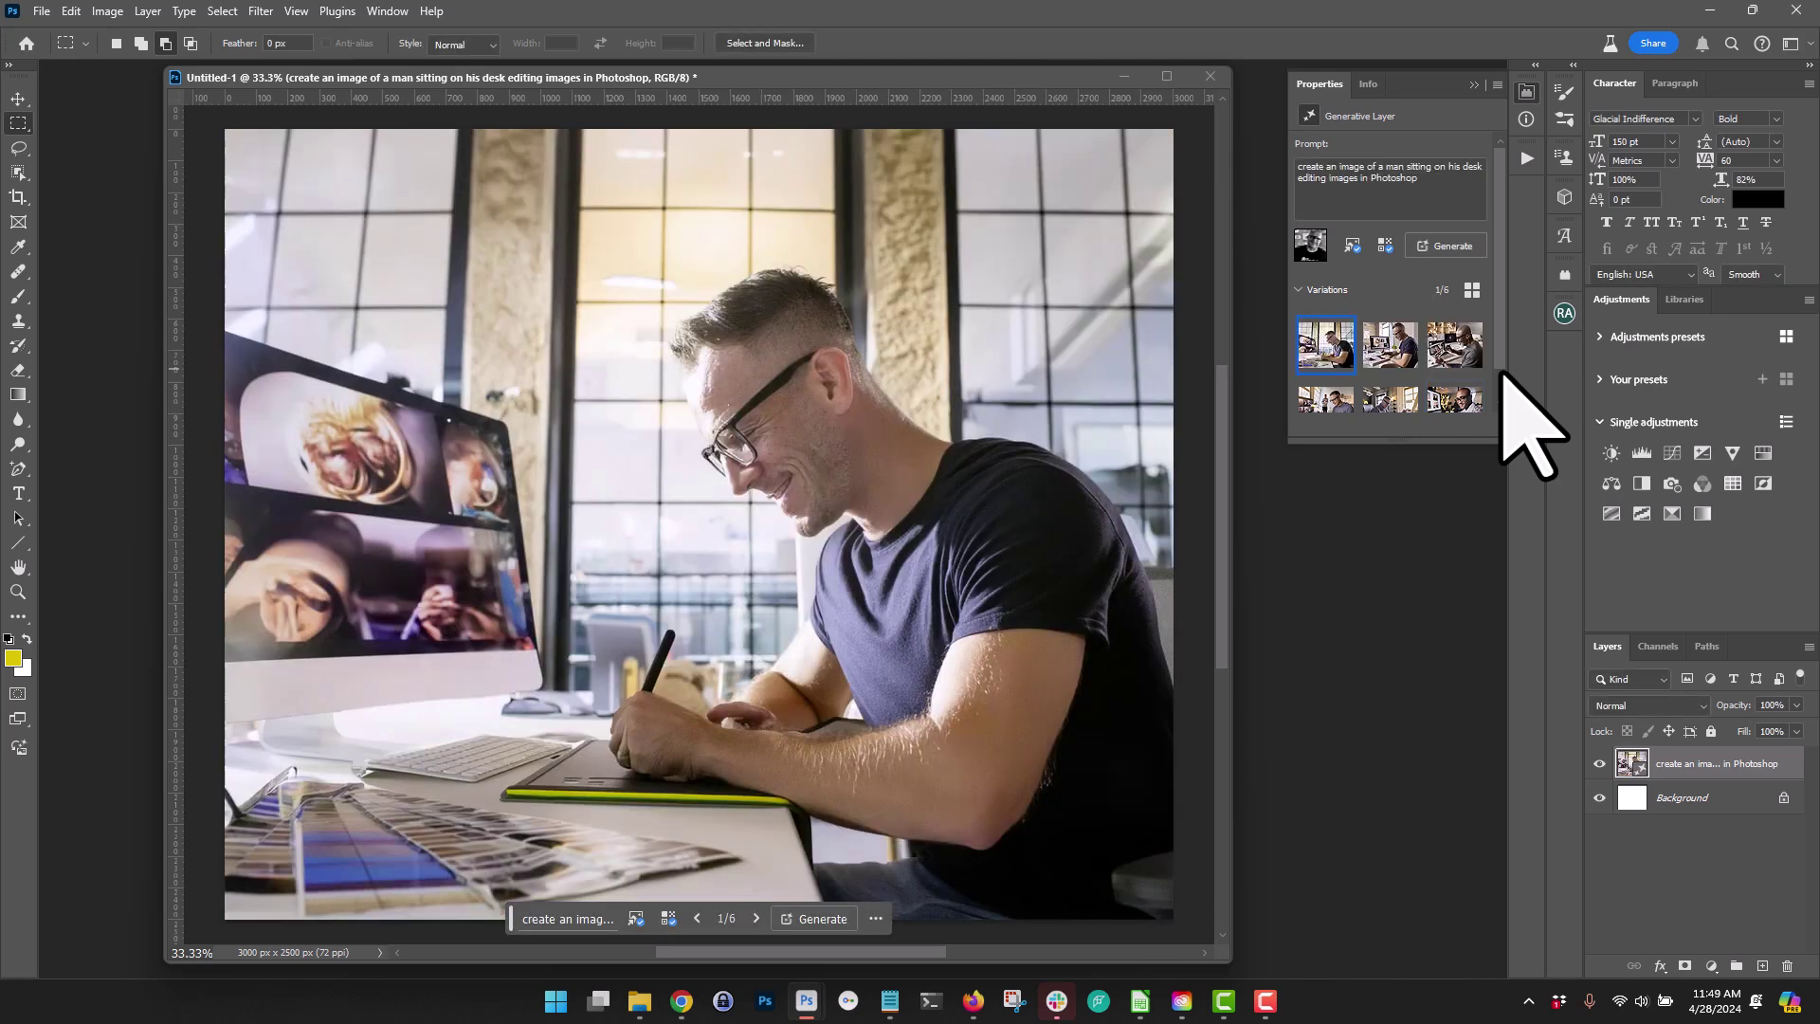
Step: Preview the second of six variations, drawing a canvas selection and then clearing it
click(1391, 351)
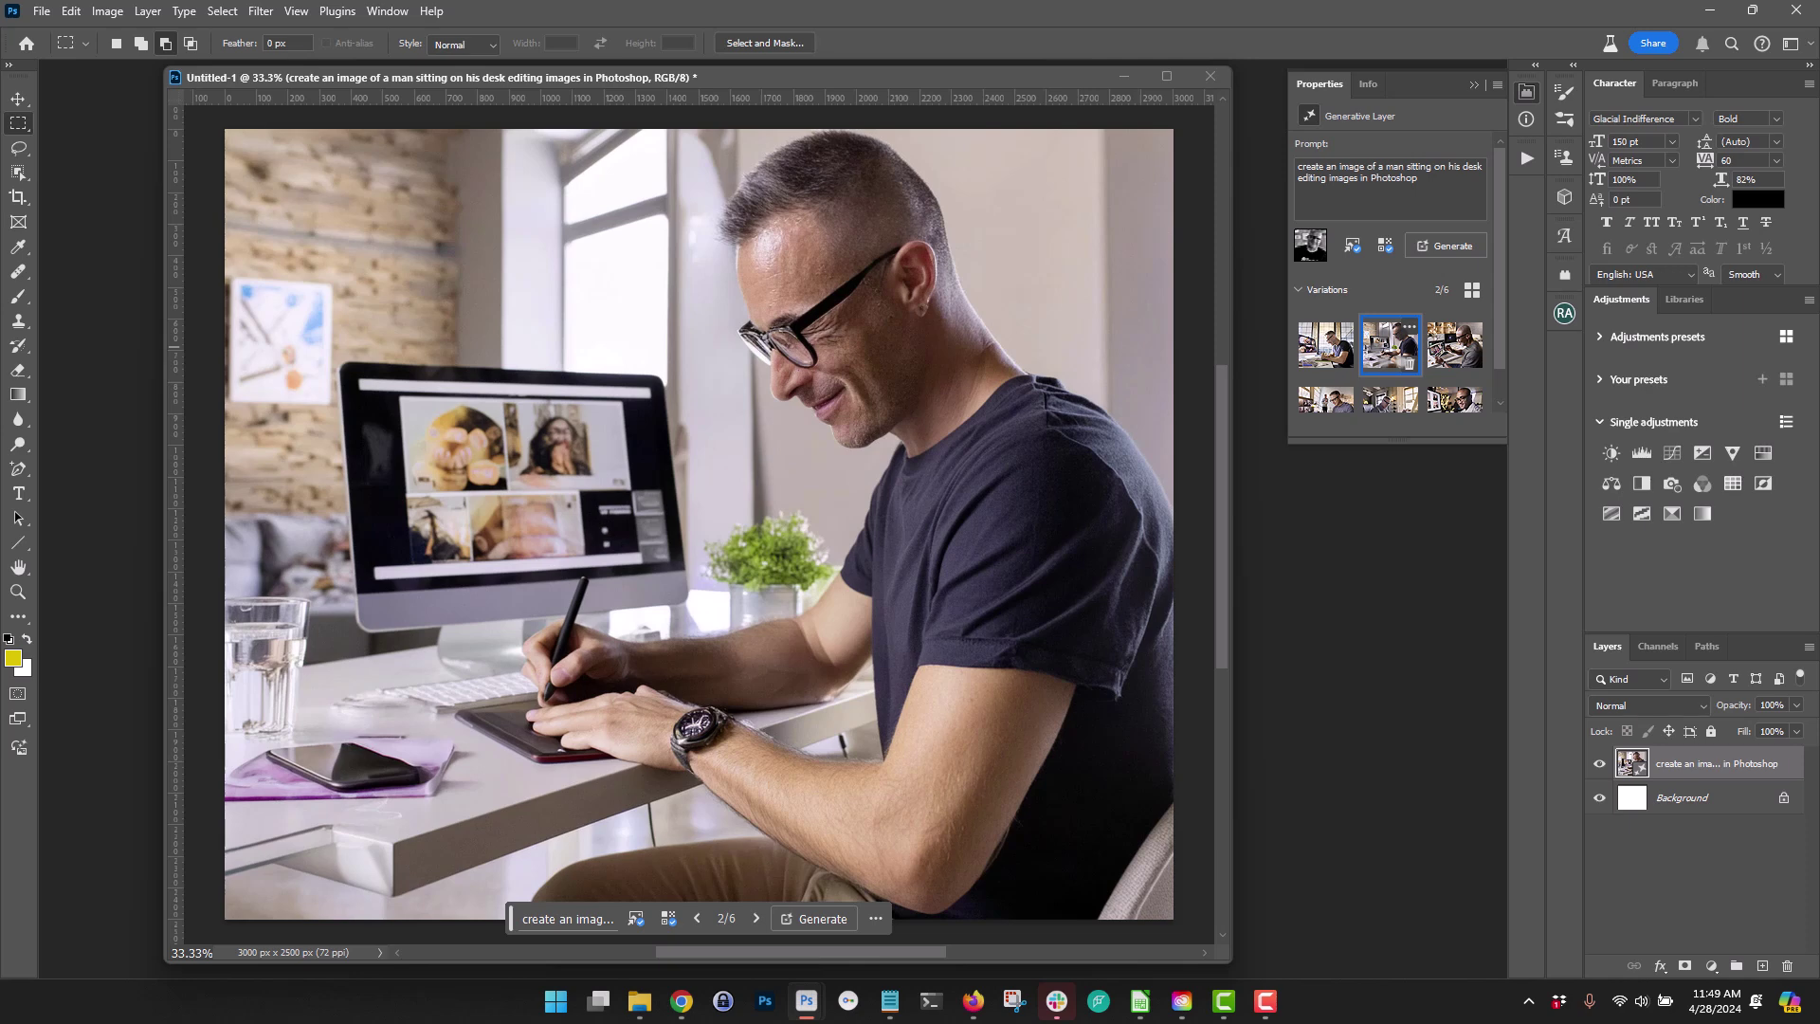
drag(486, 682, 734, 808)
click(802, 837)
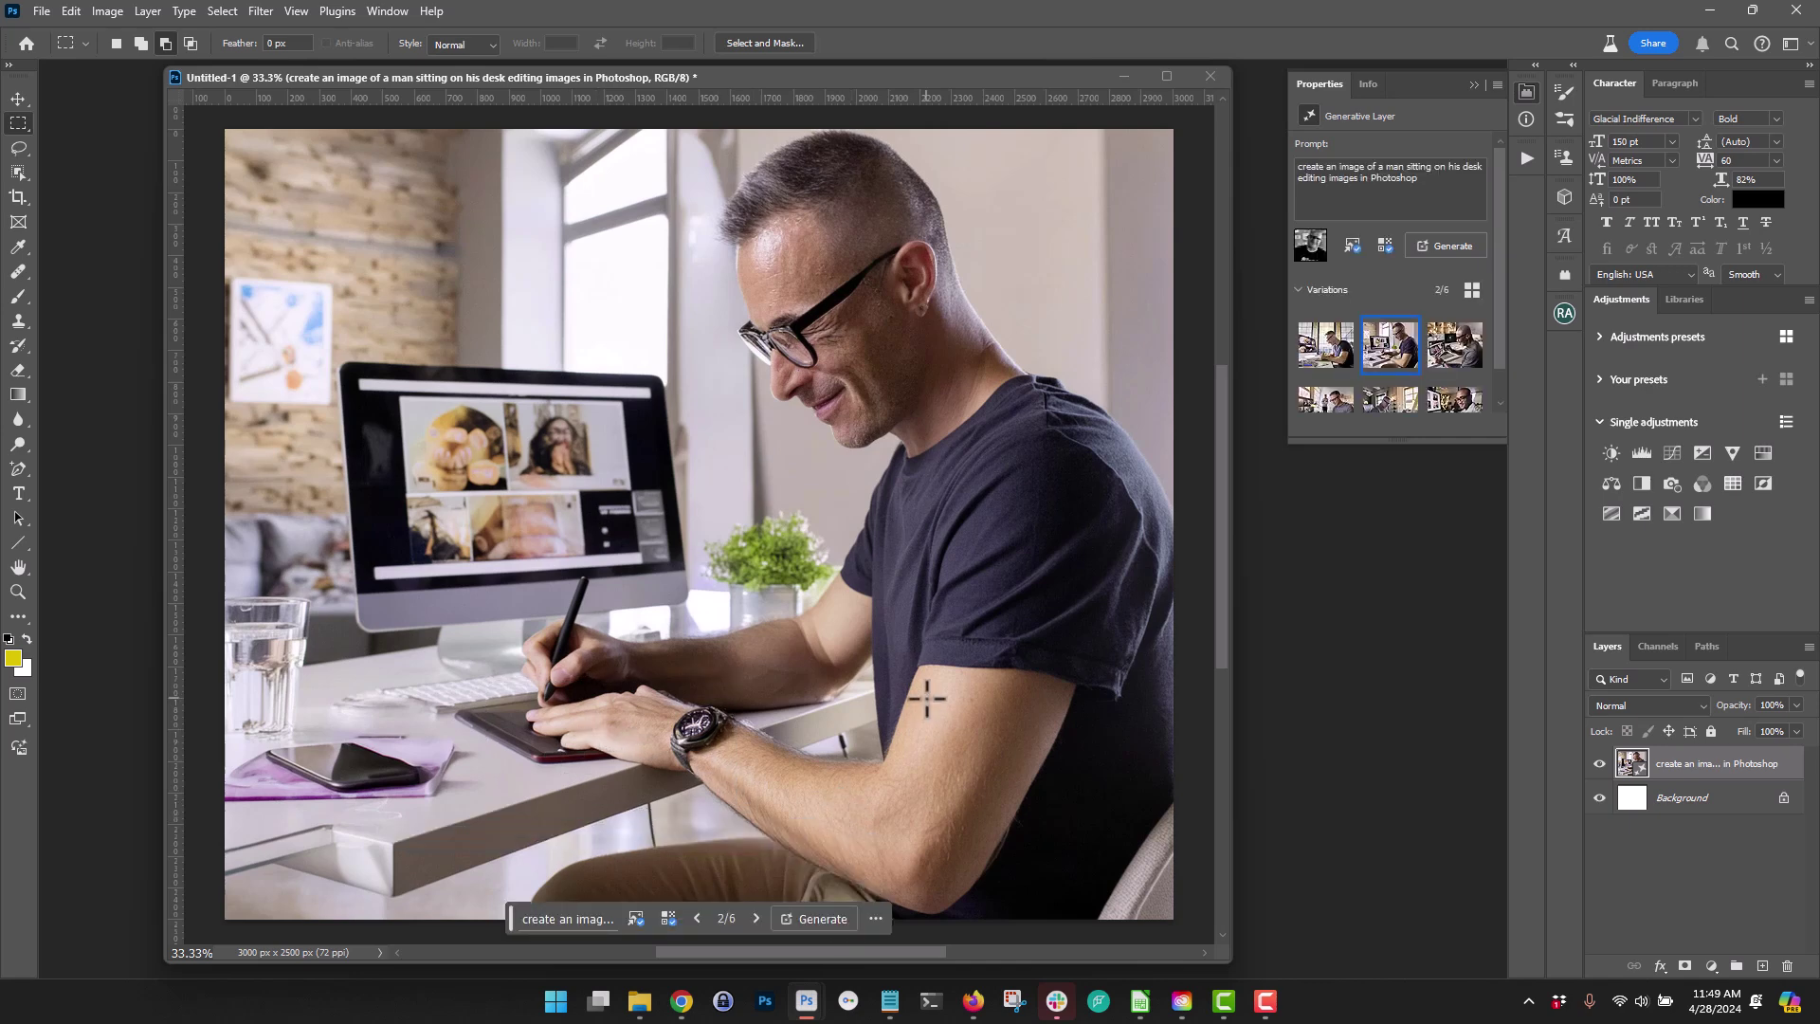
Step: Switch to variation 3, the grey-bearded man with photo prints, and clear the laptop-area selection
click(1451, 349)
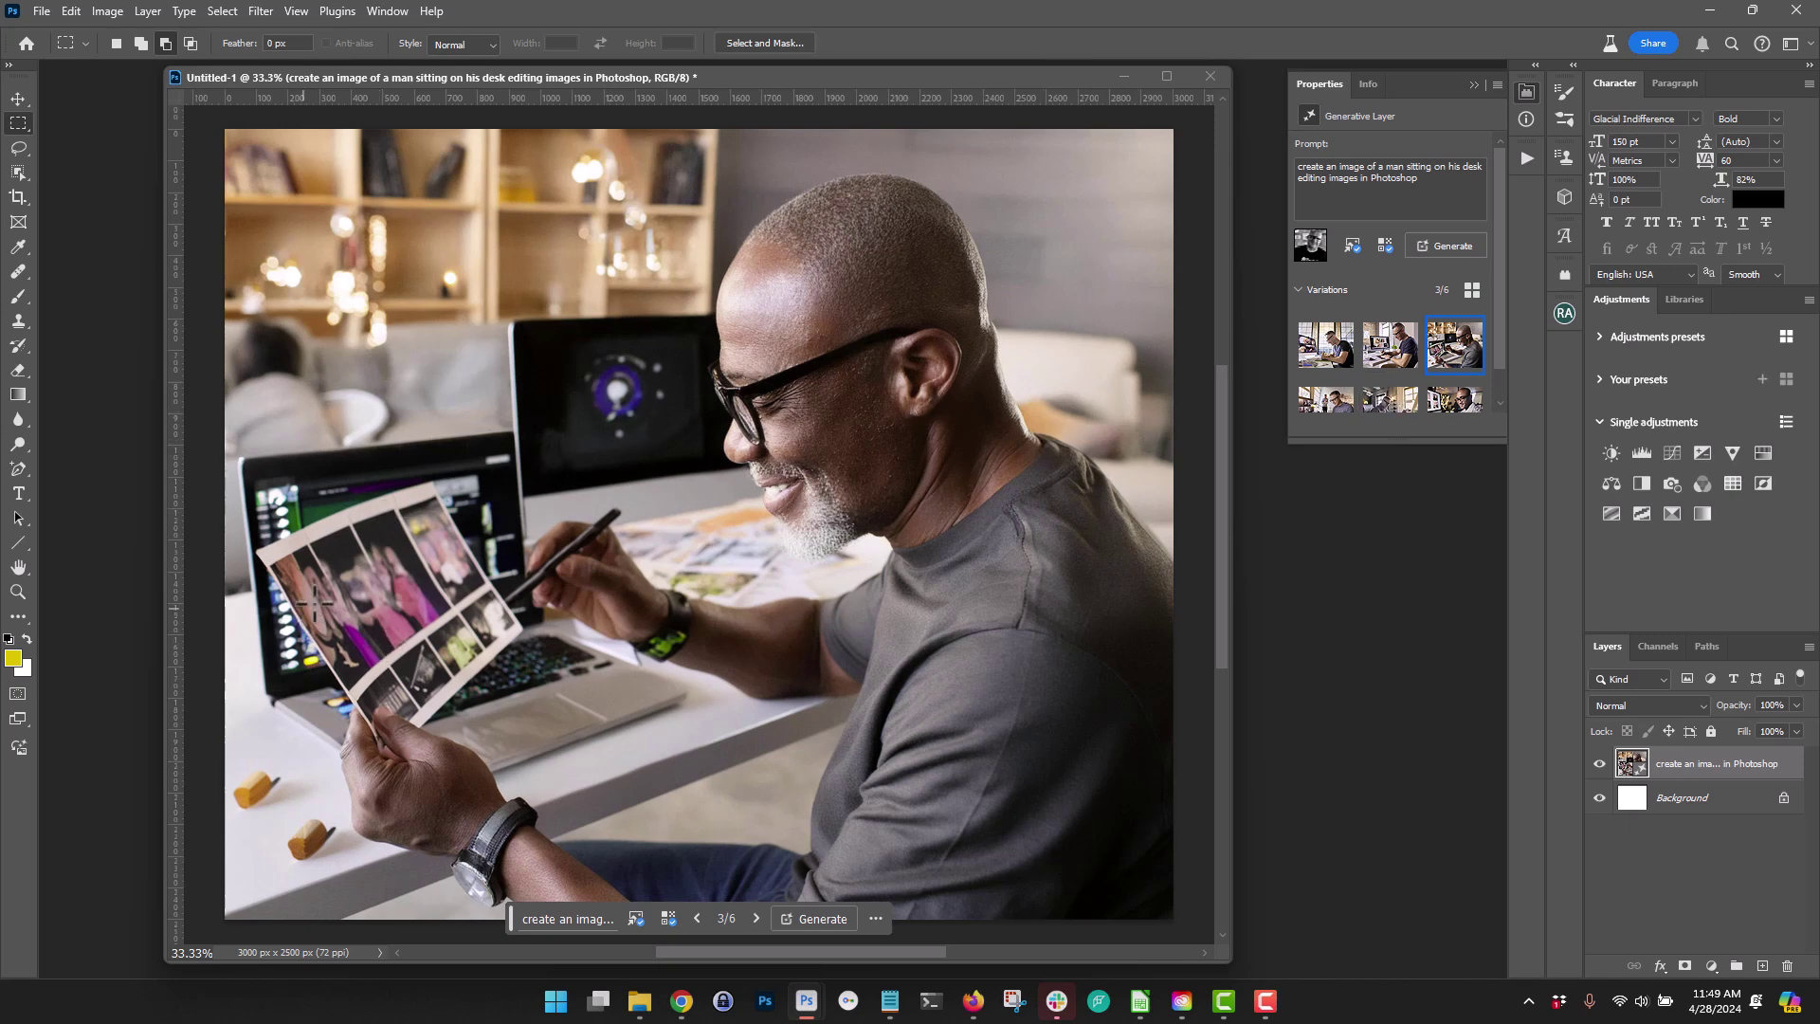
drag(297, 628, 663, 894)
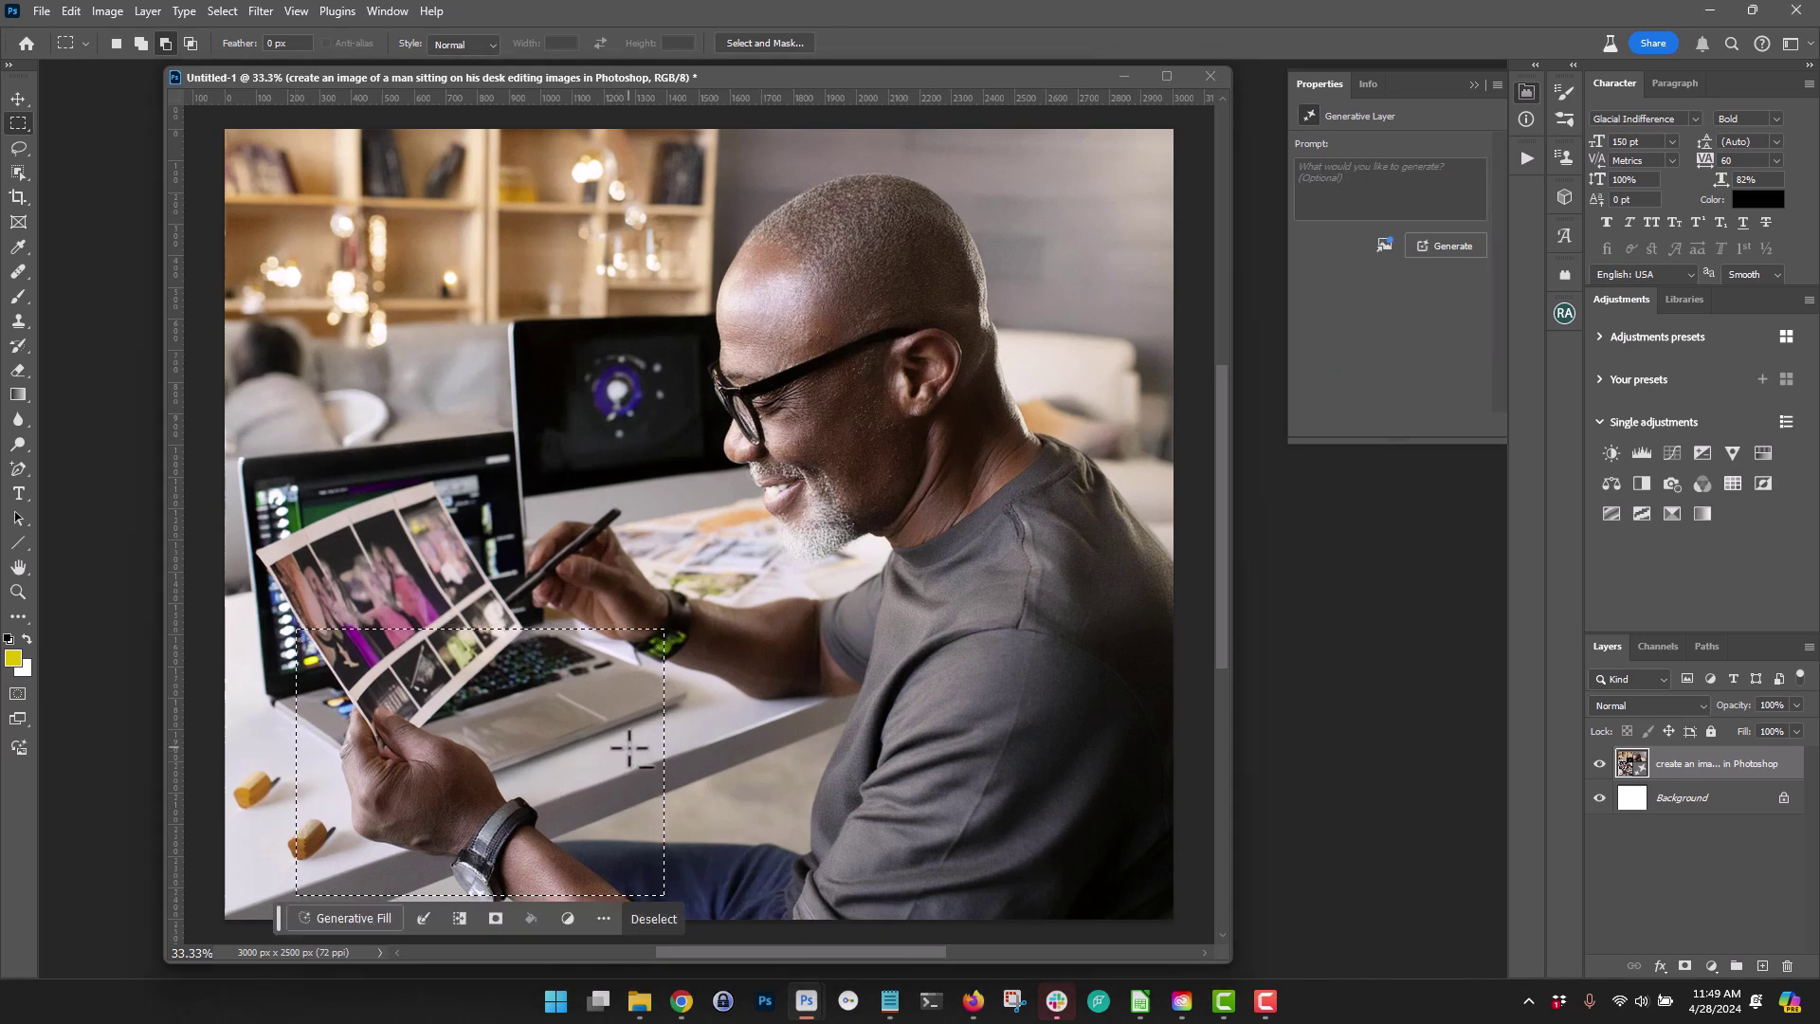
key(ctrl+d)
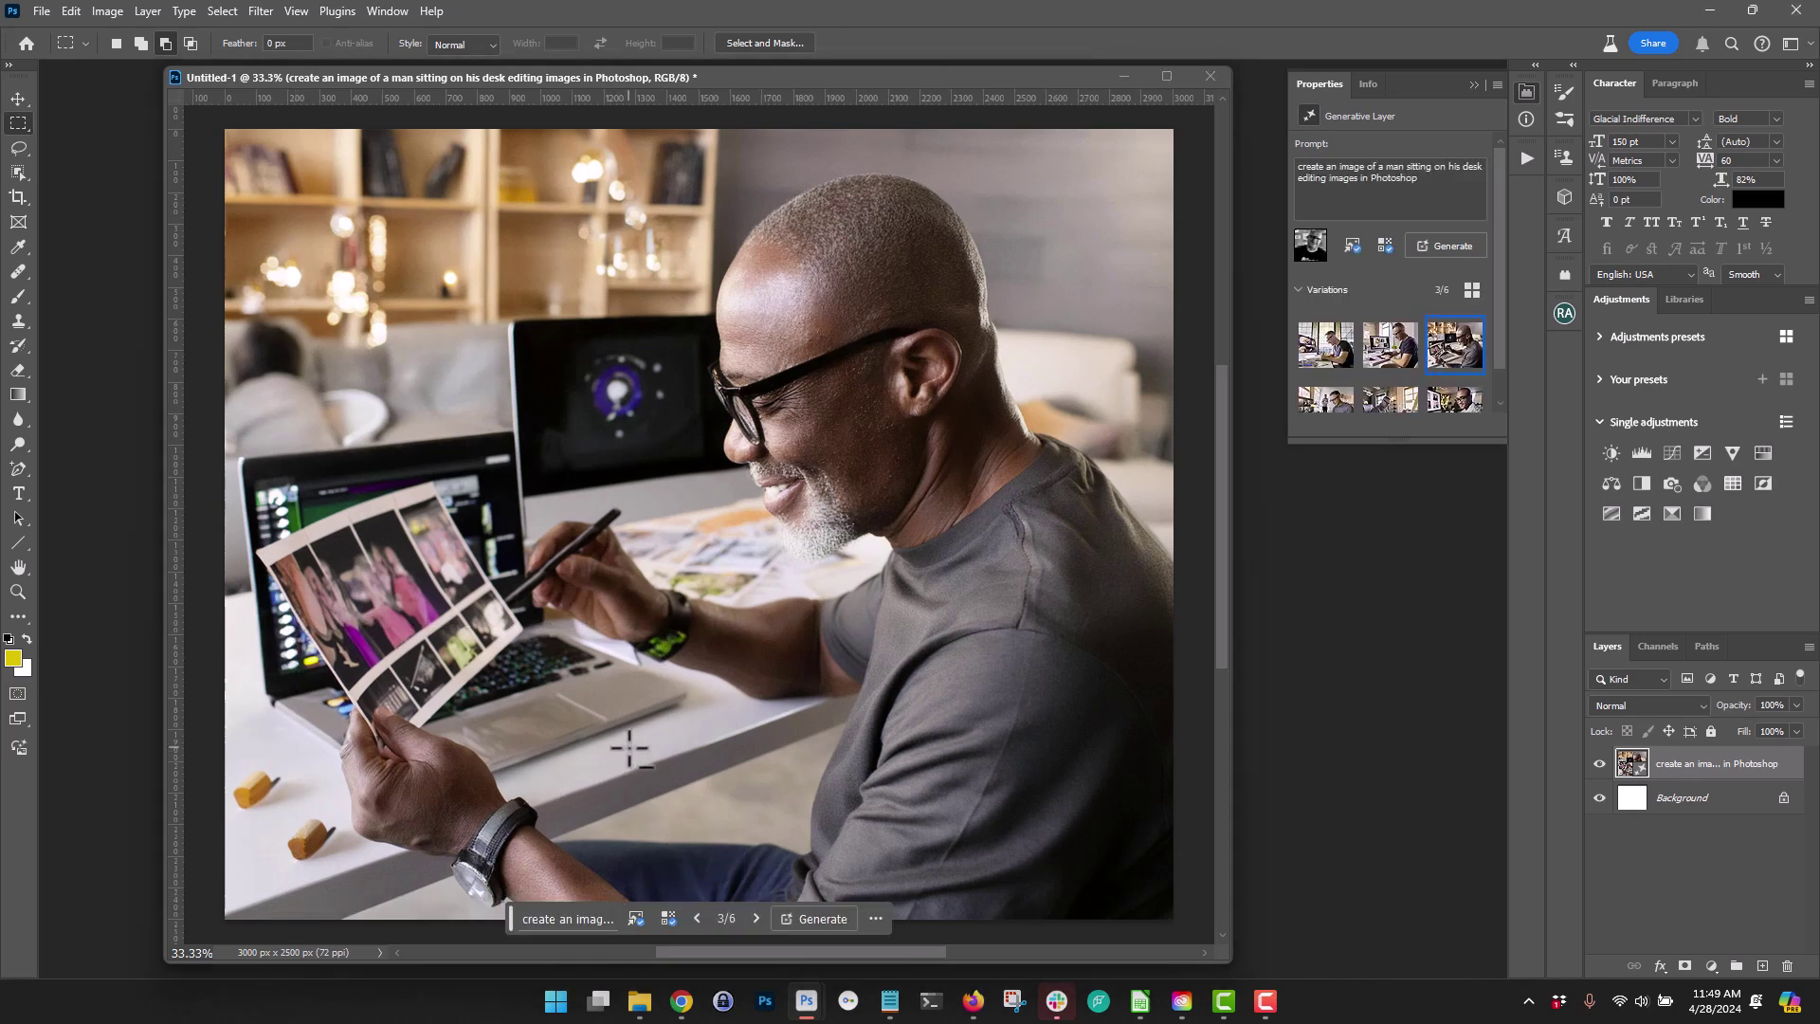